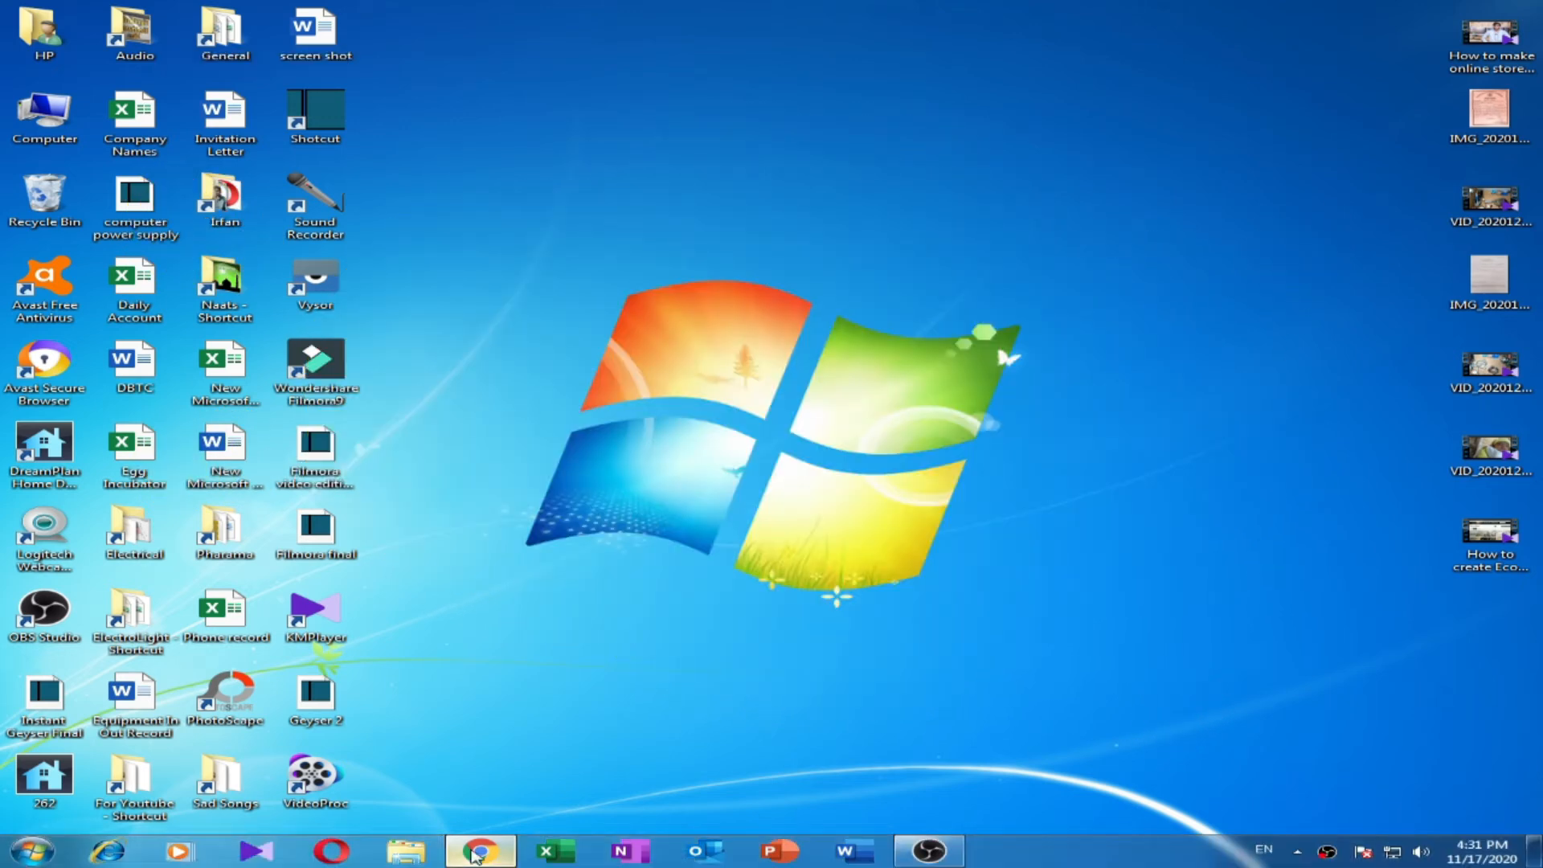
# - Switch to Facebook in Chrome and start creating a new Page
pyautogui.click(478, 852)
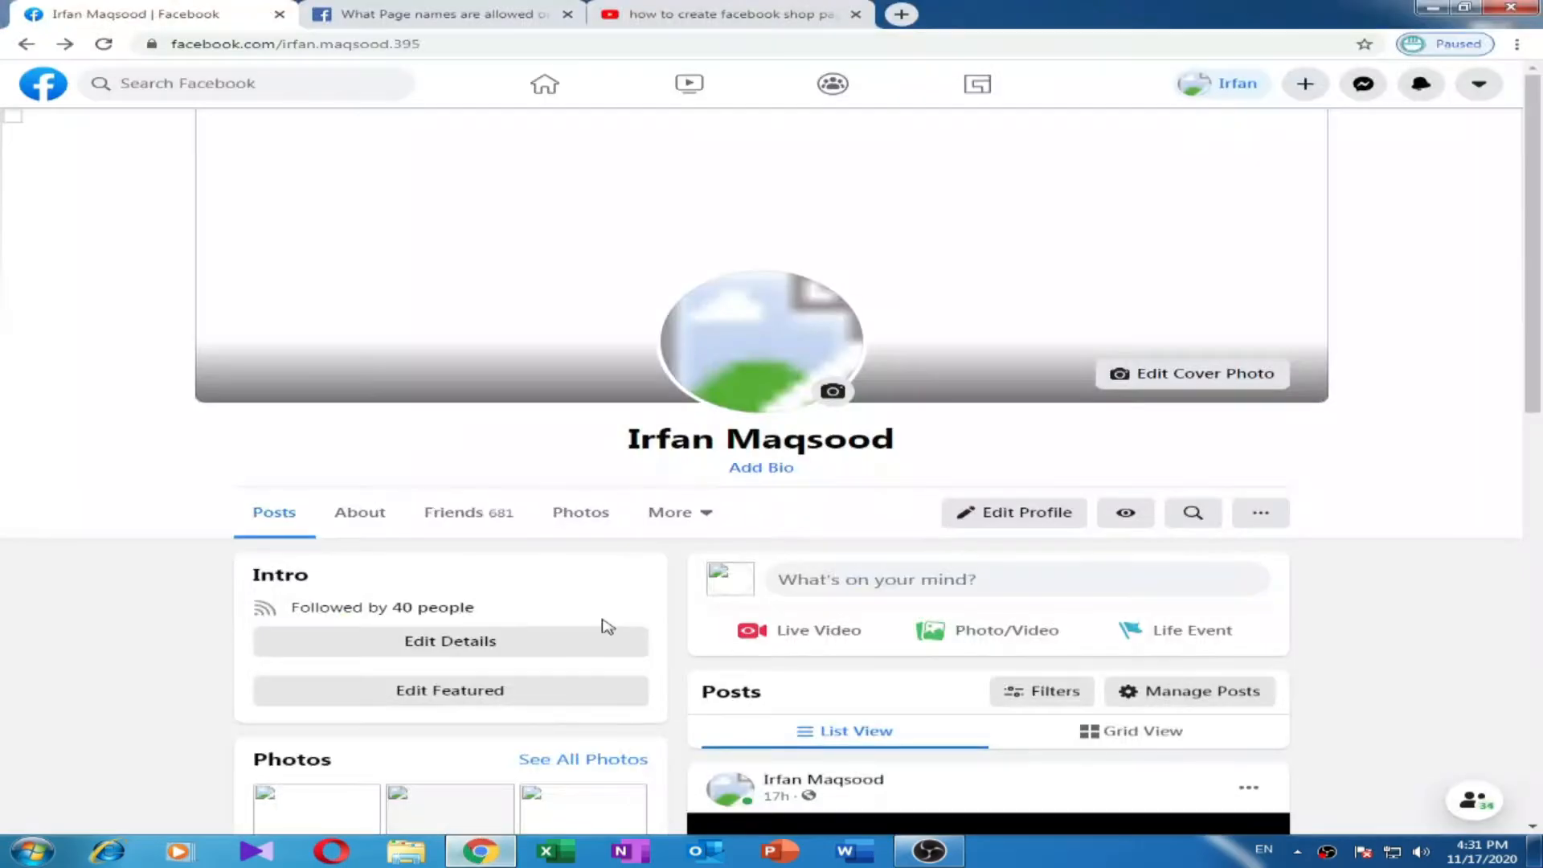
pyautogui.click(1305, 83)
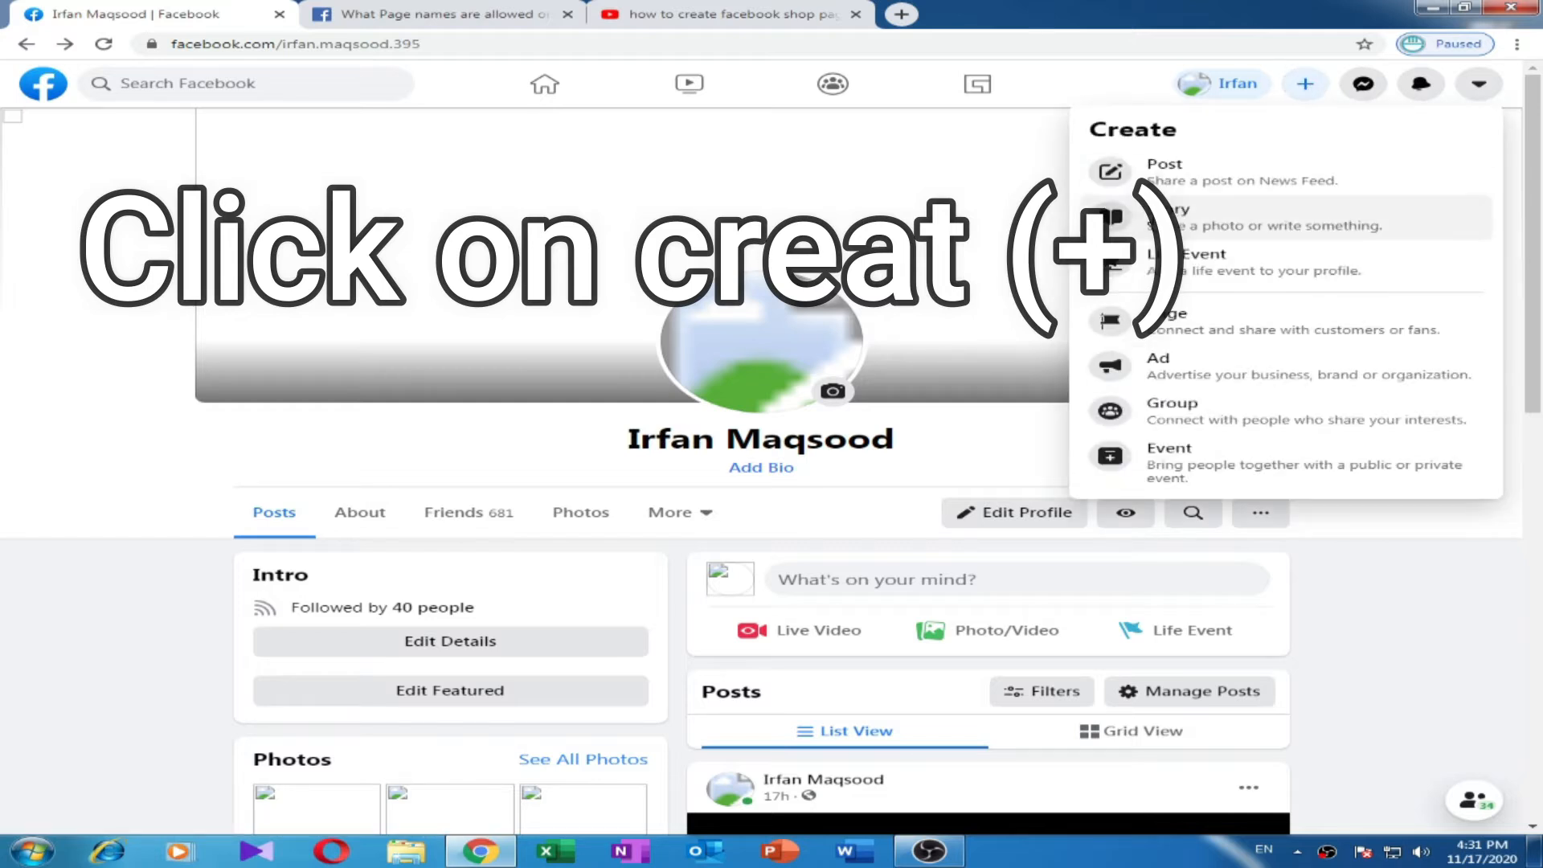
pyautogui.click(1221, 319)
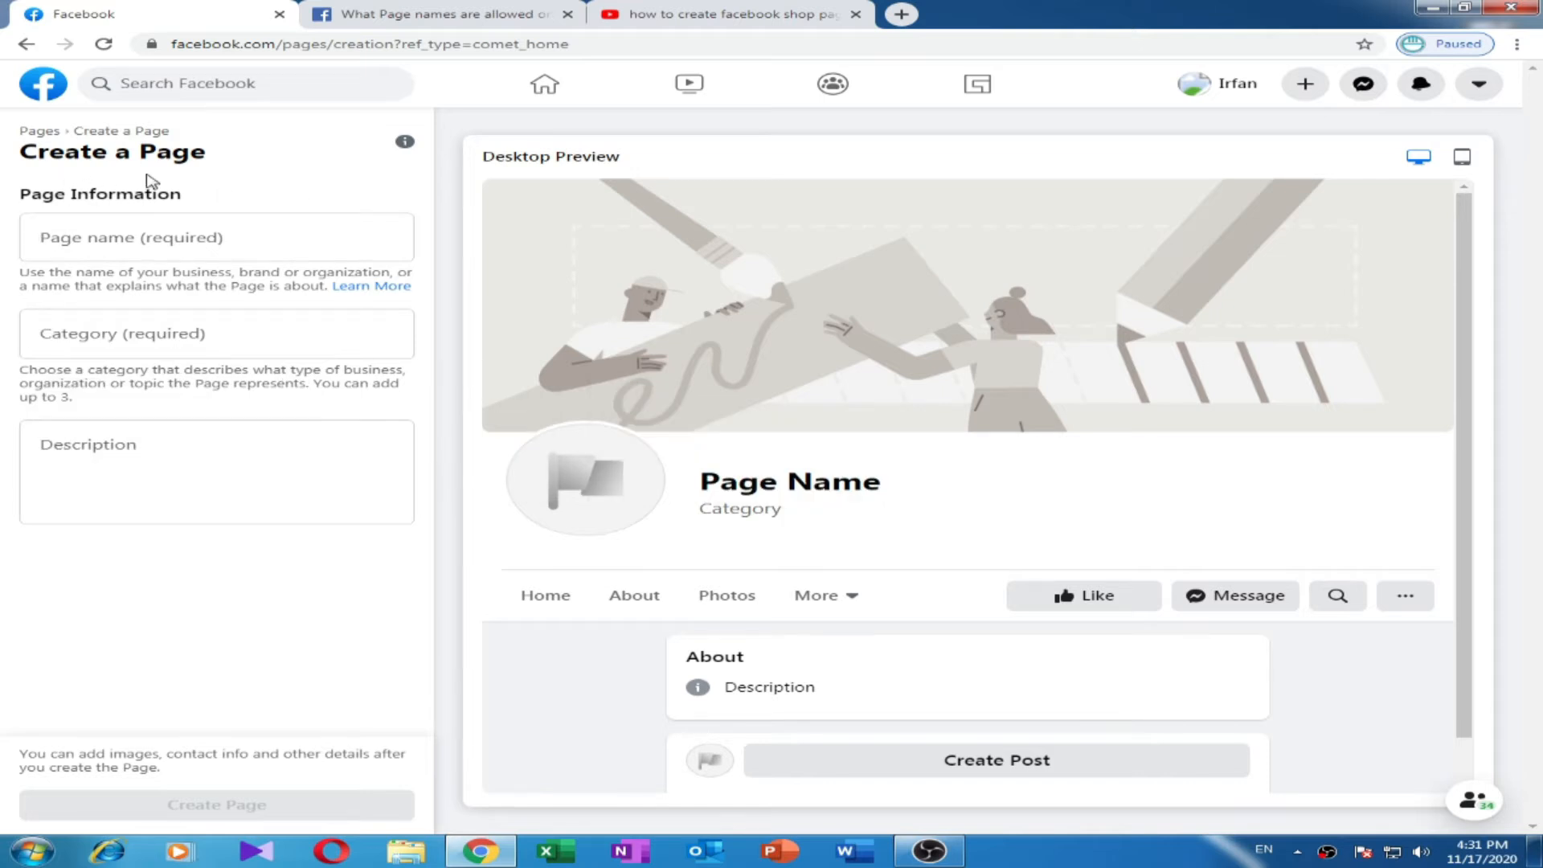
# - Name the new Page "ElectroMech Solutions"
pyautogui.click(41, 241)
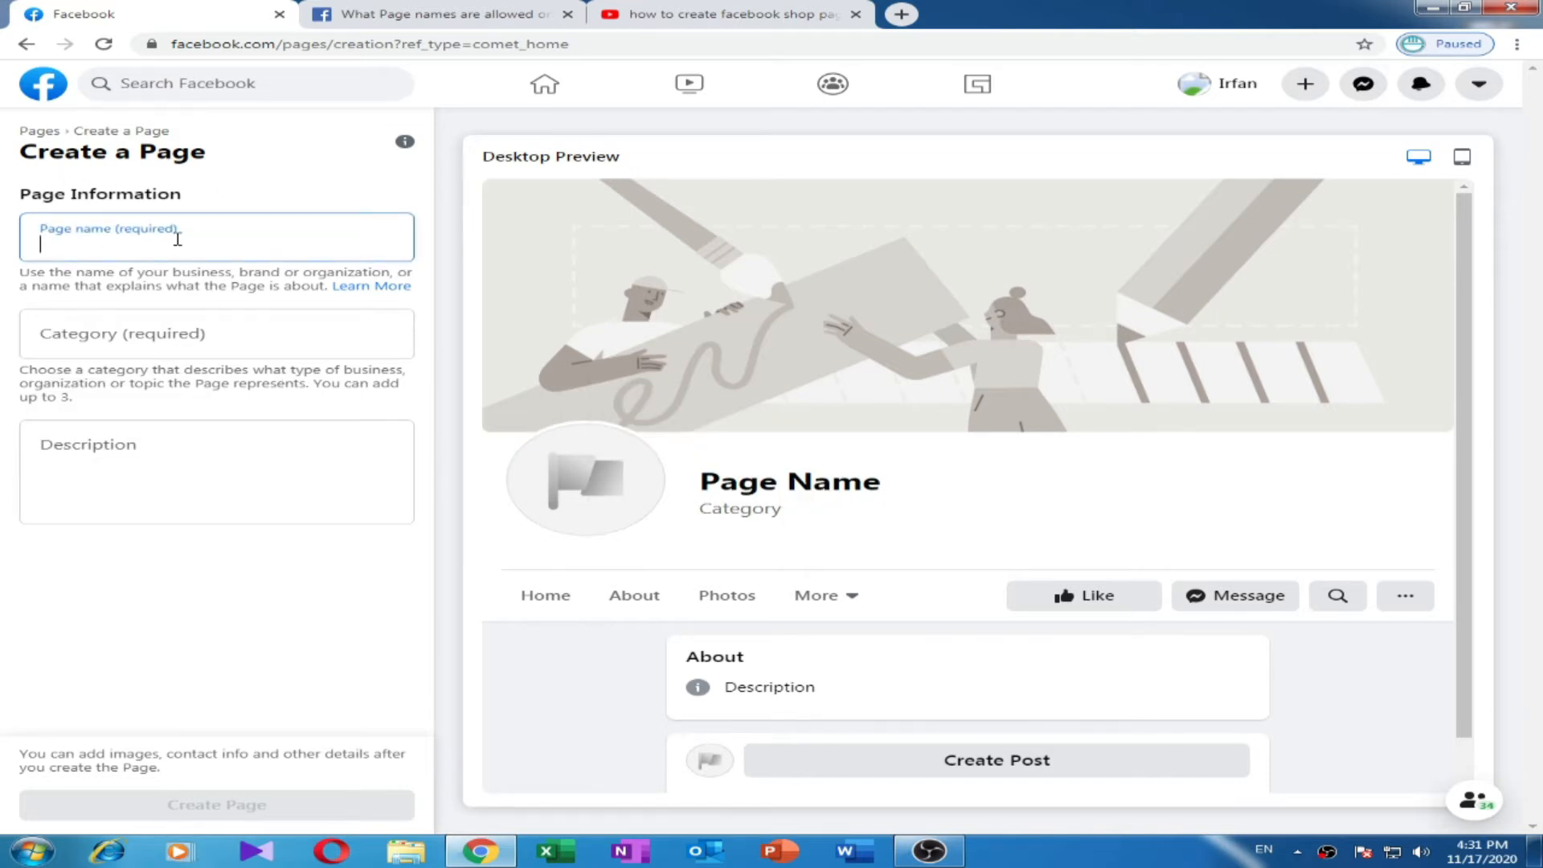
pyautogui.write('Elec')
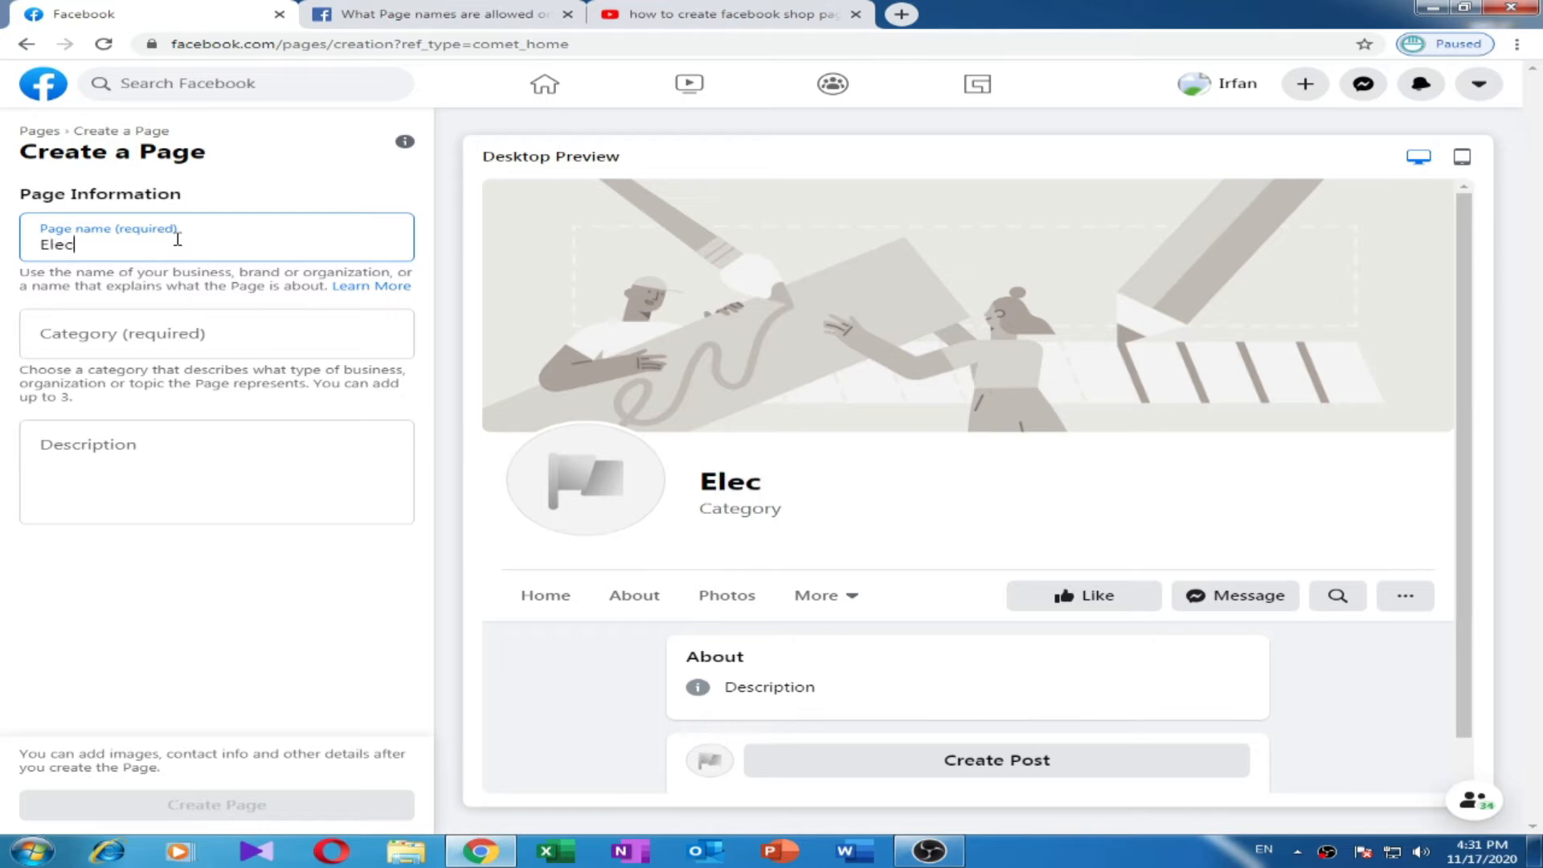
pyautogui.write('troMe')
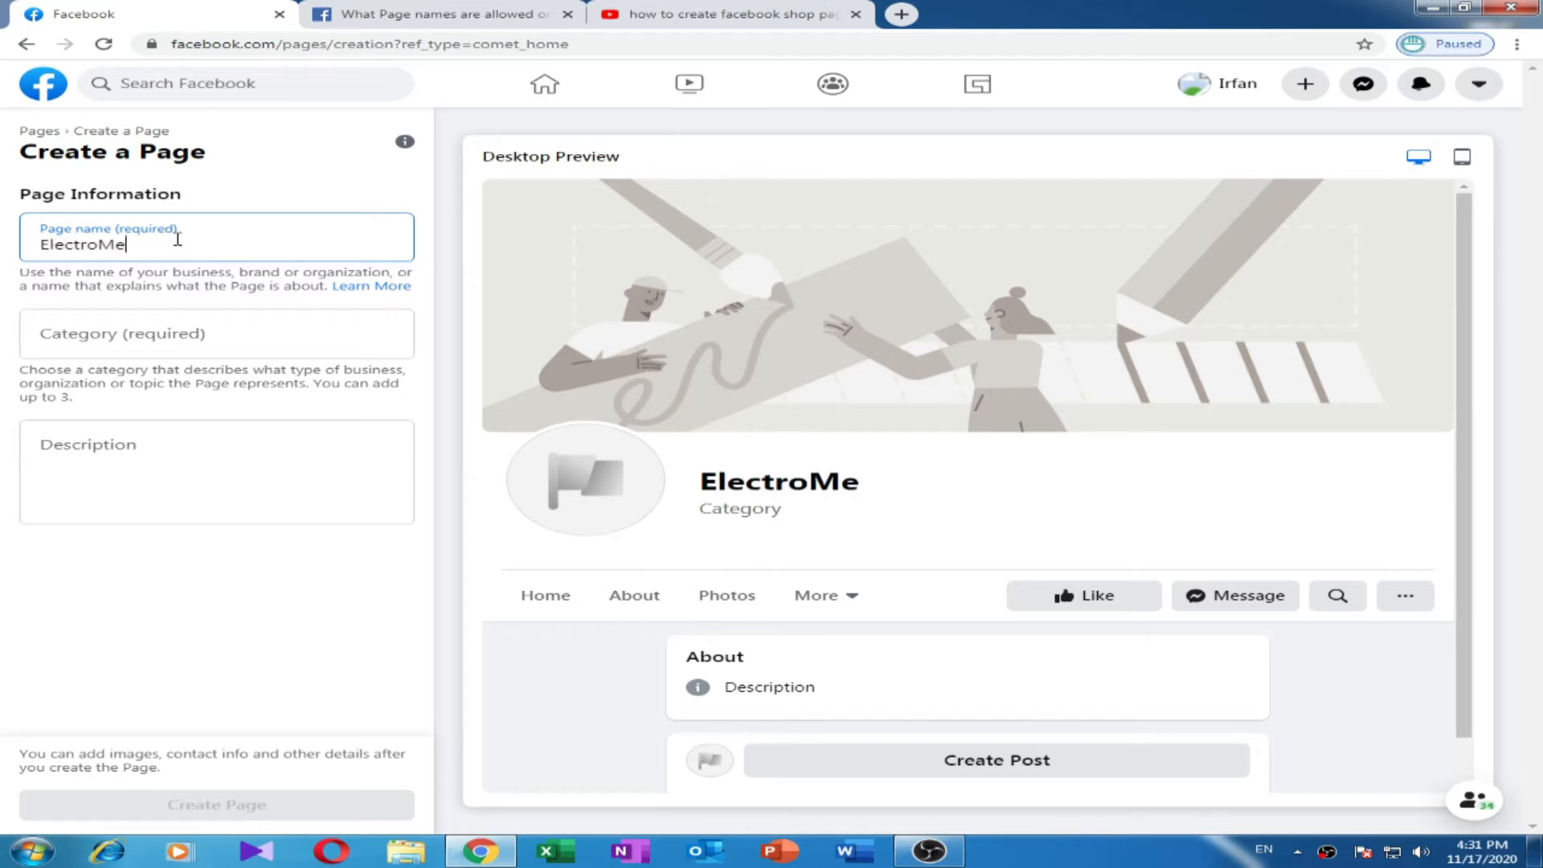
pyautogui.write('ch So')
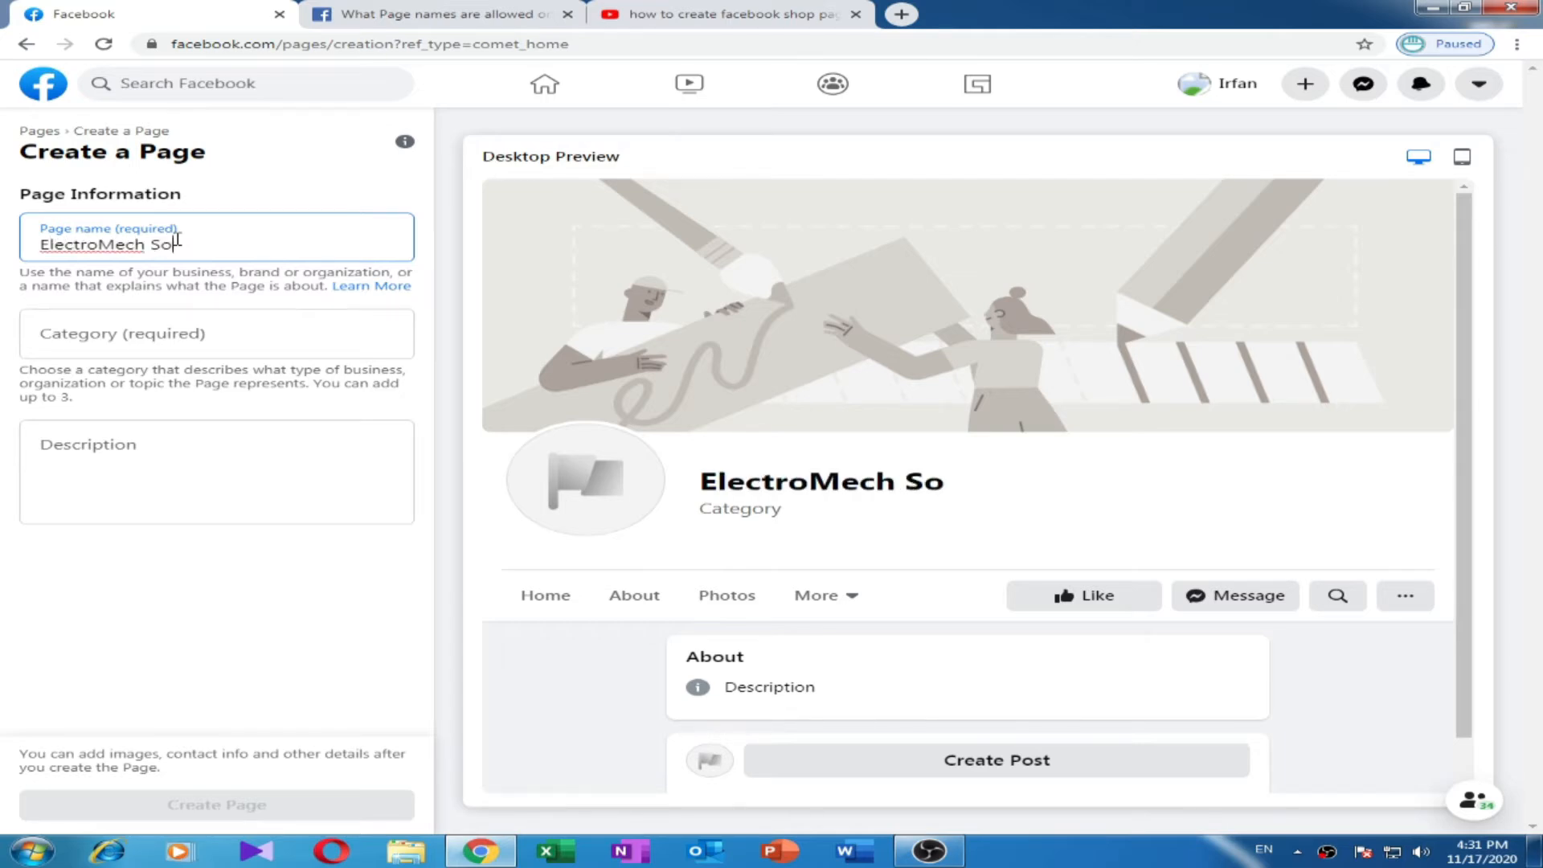
pyautogui.write('lutions')
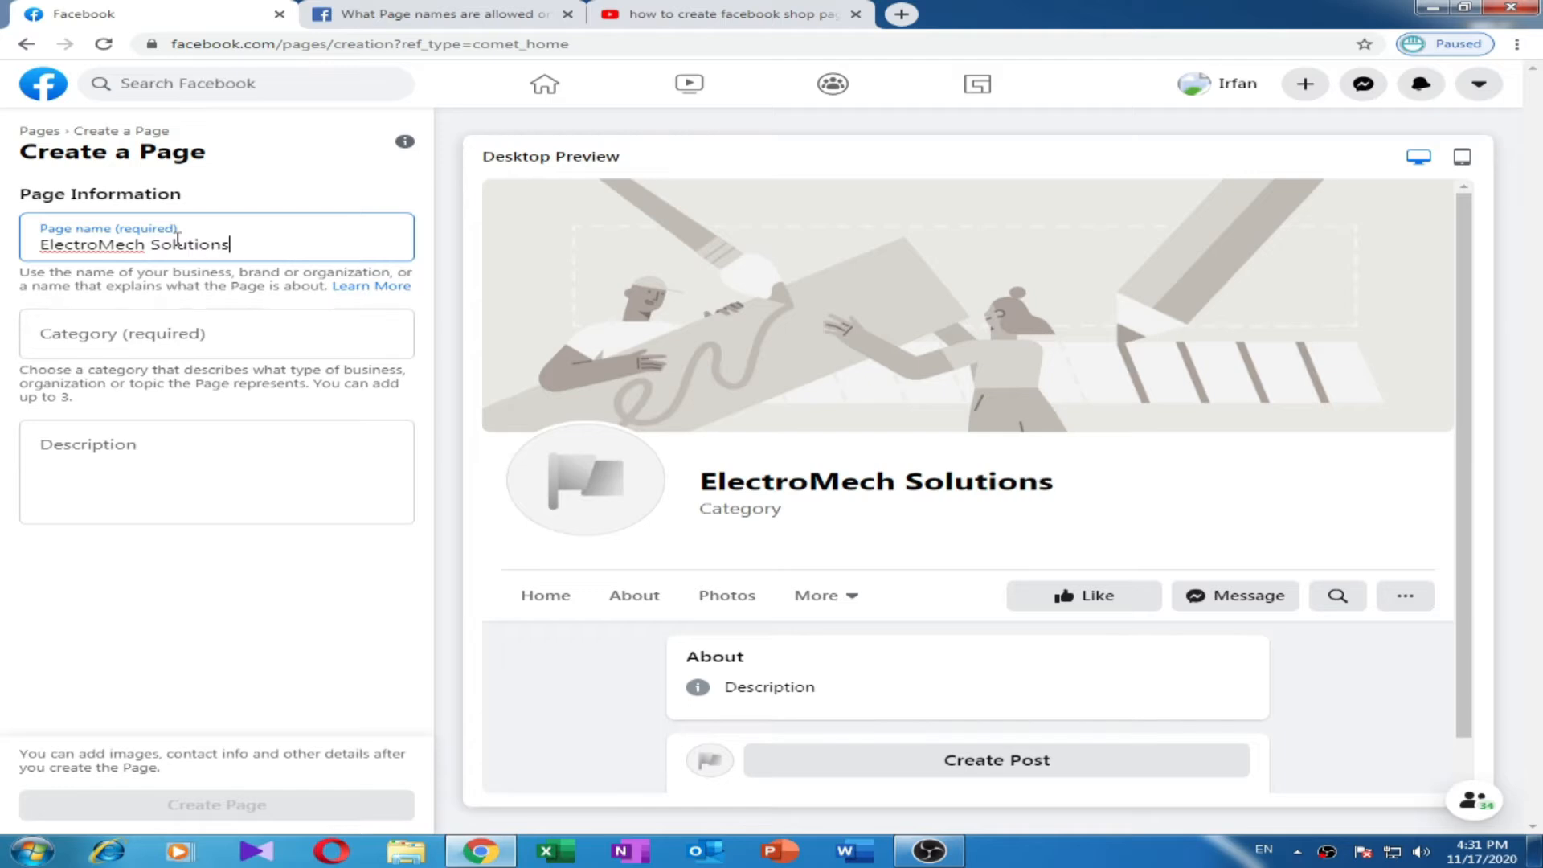
# - Search the categories for "Electronics" and choose Electronics Company as the Page category
pyautogui.click(241, 346)
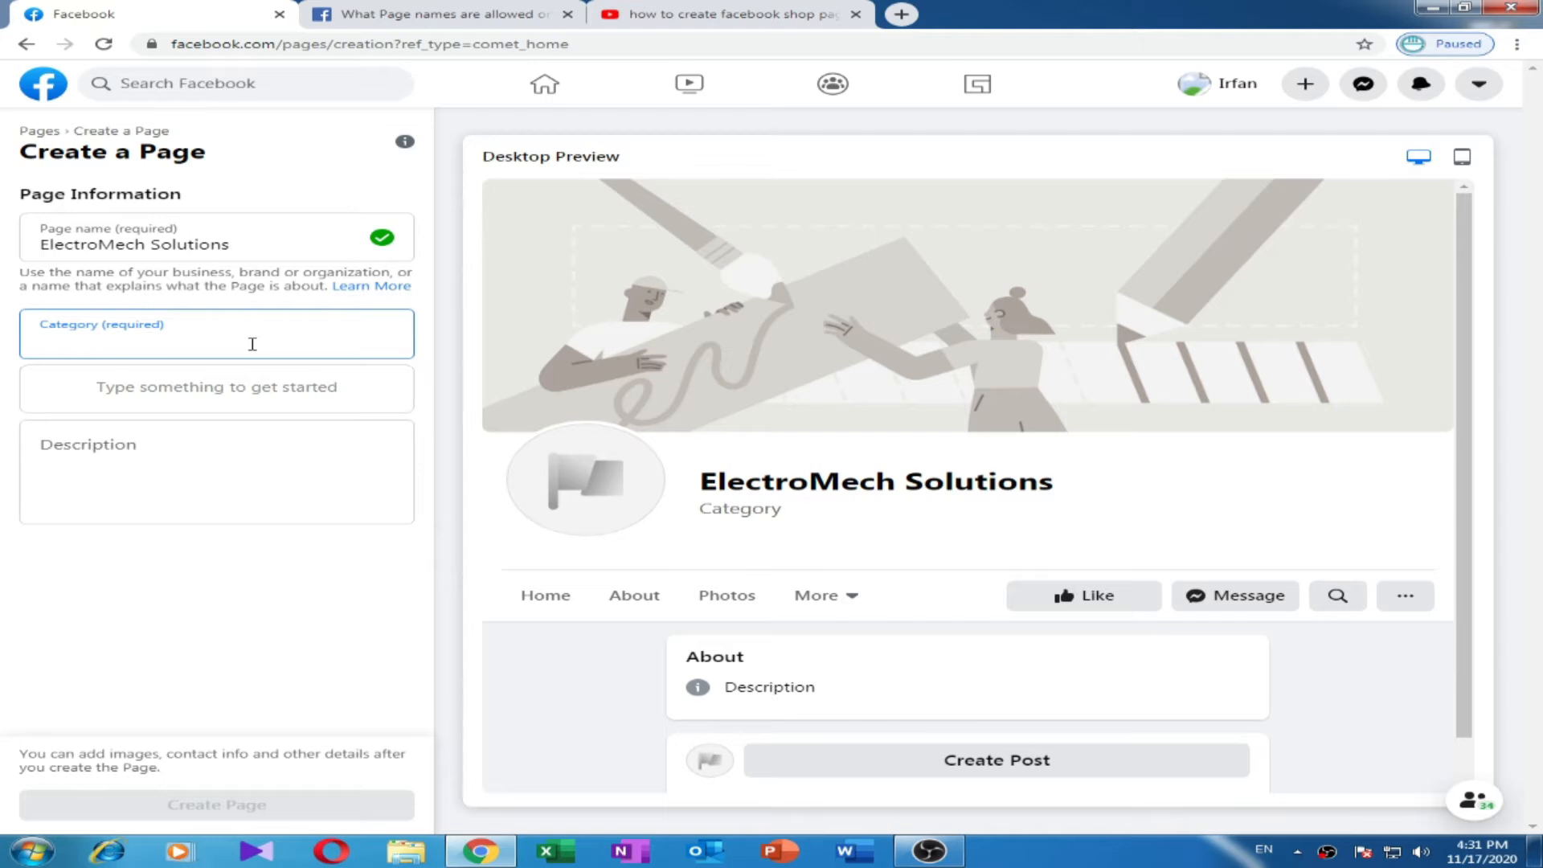
pyautogui.write('Elec')
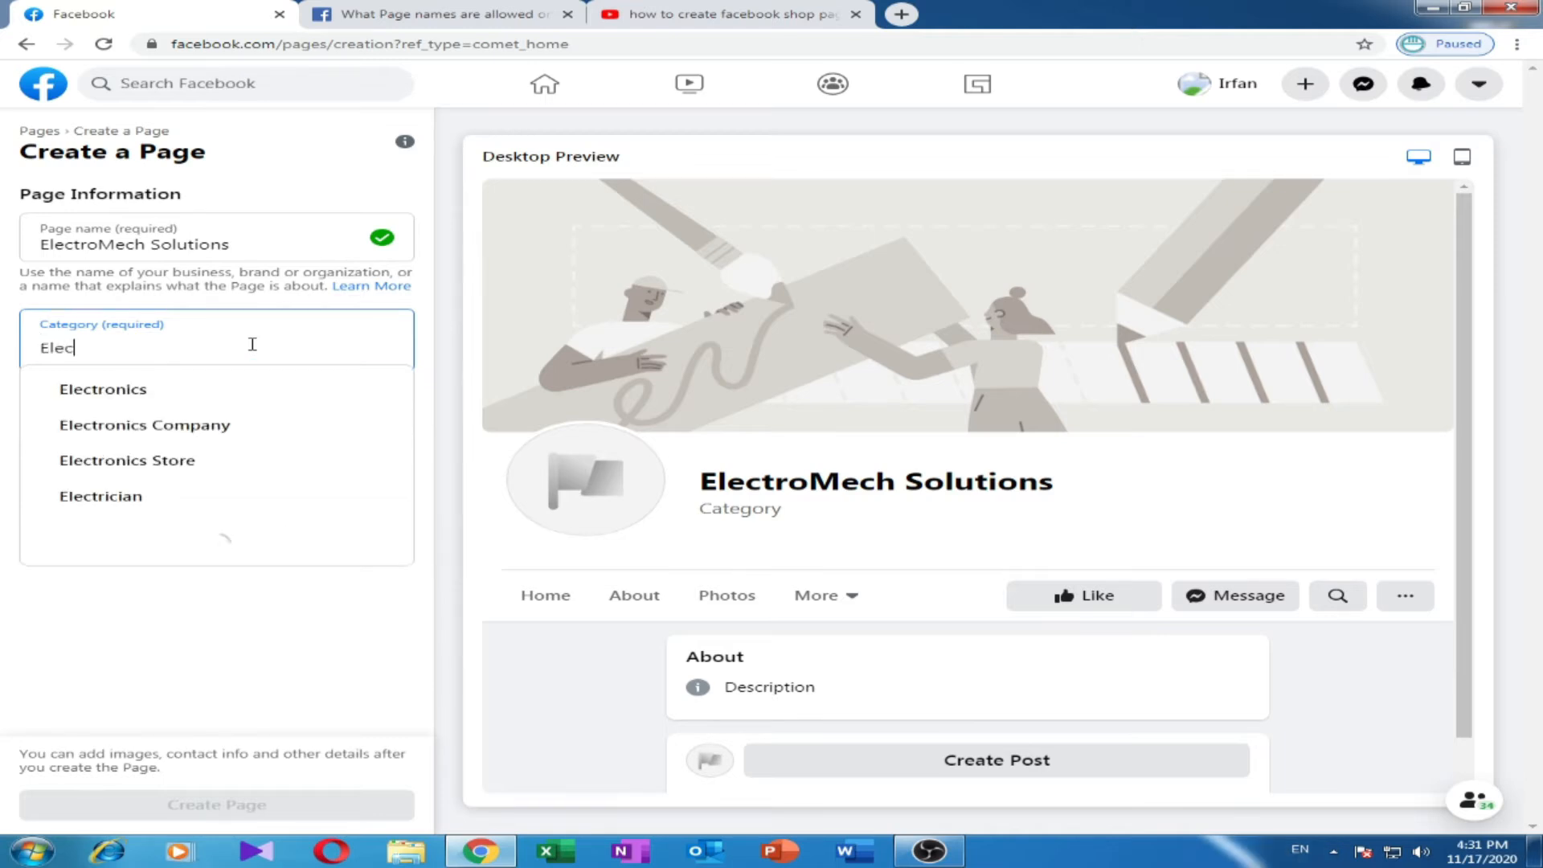
pyautogui.write('tro')
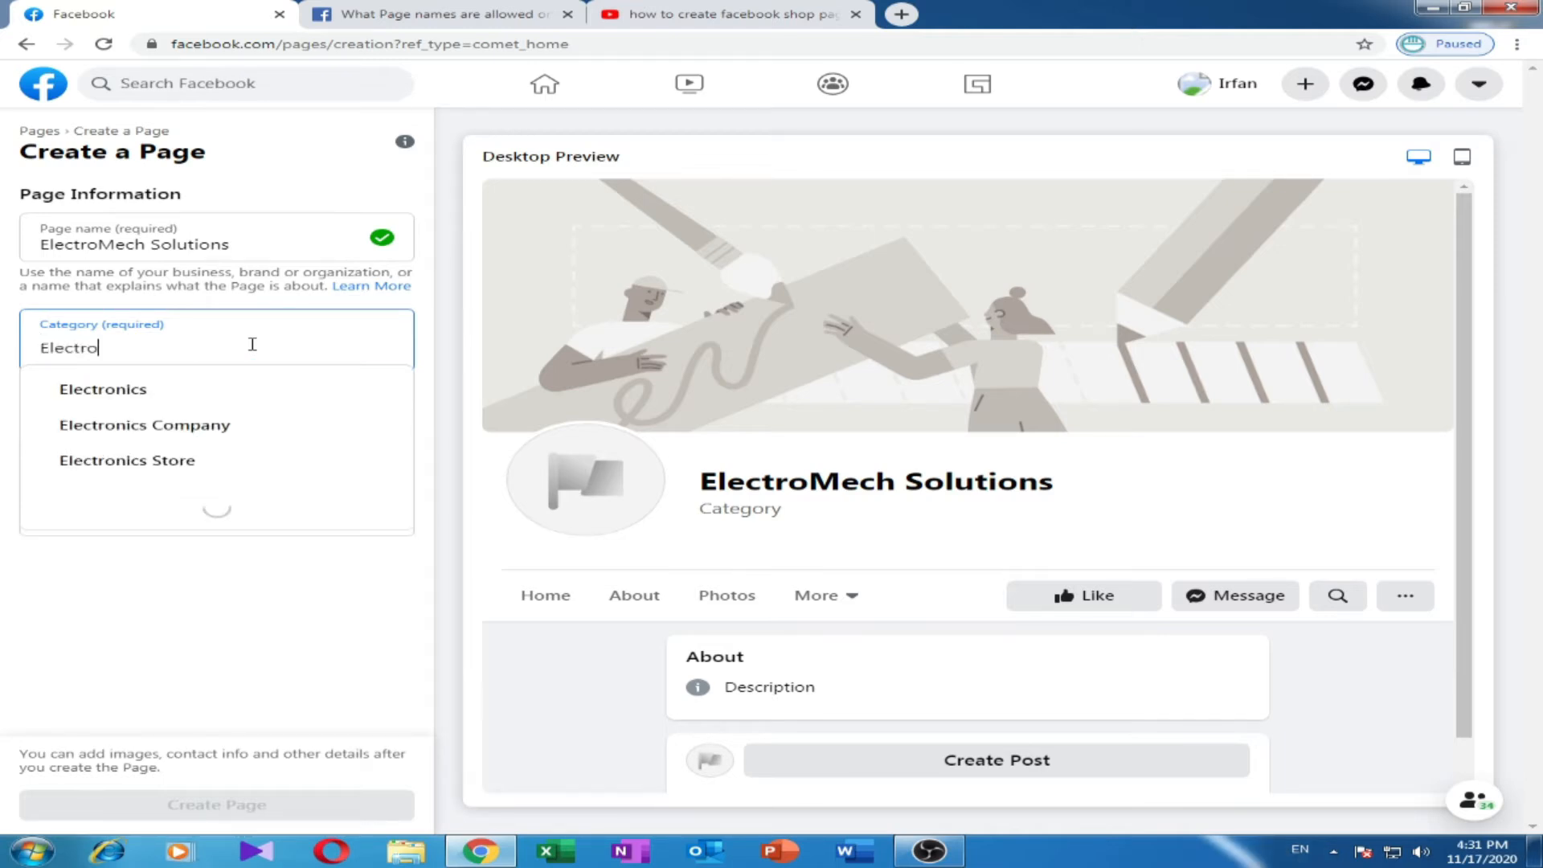
pyautogui.write('ni')
pyautogui.press('BackSpace')
pyautogui.press('BackSpace')
pyautogui.write('nics')
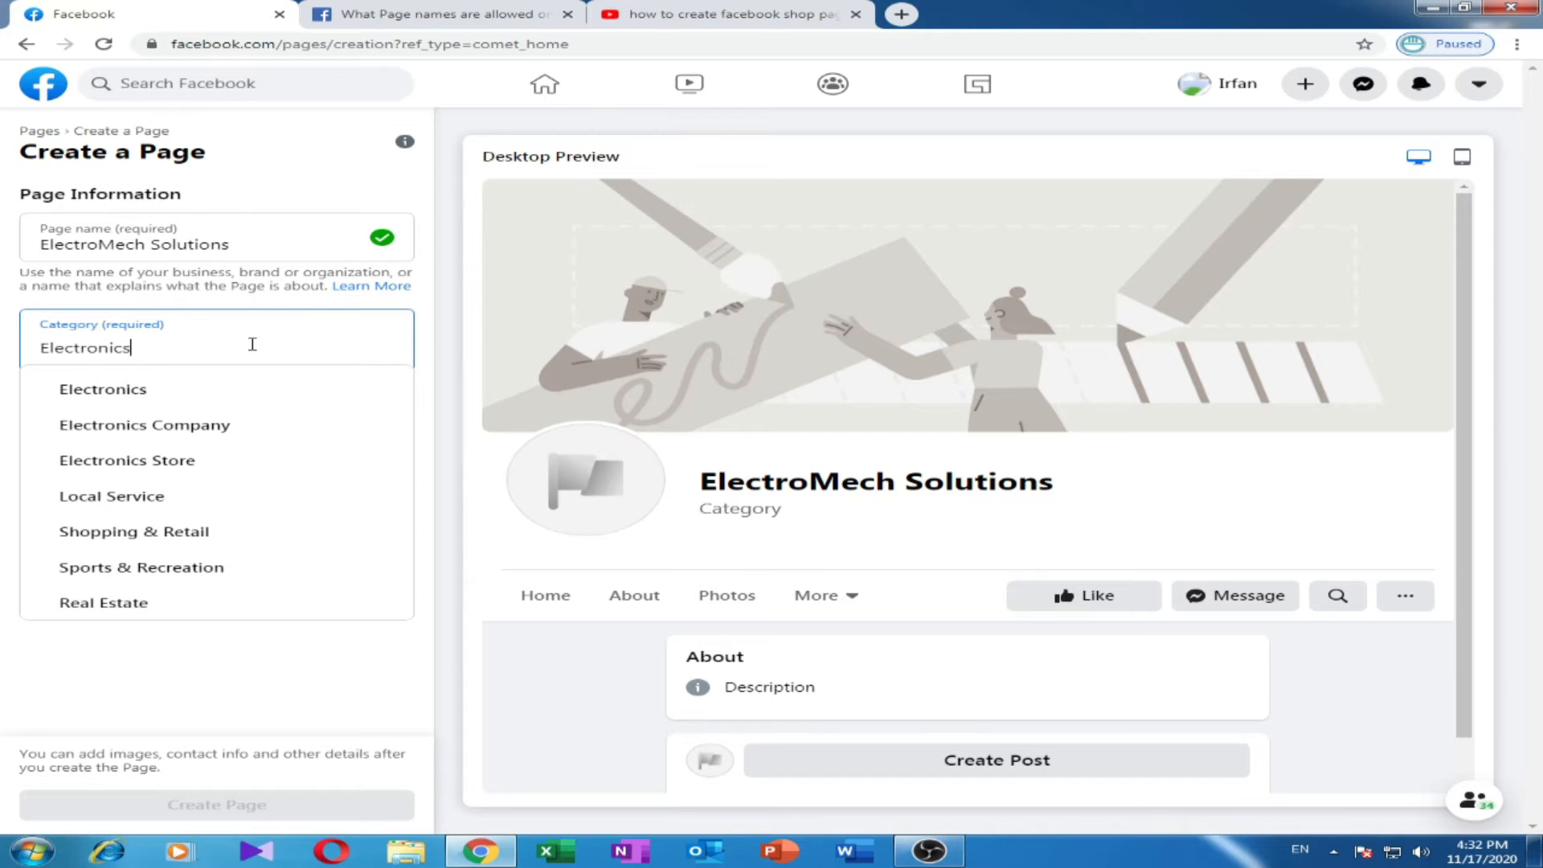
pyautogui.click(199, 434)
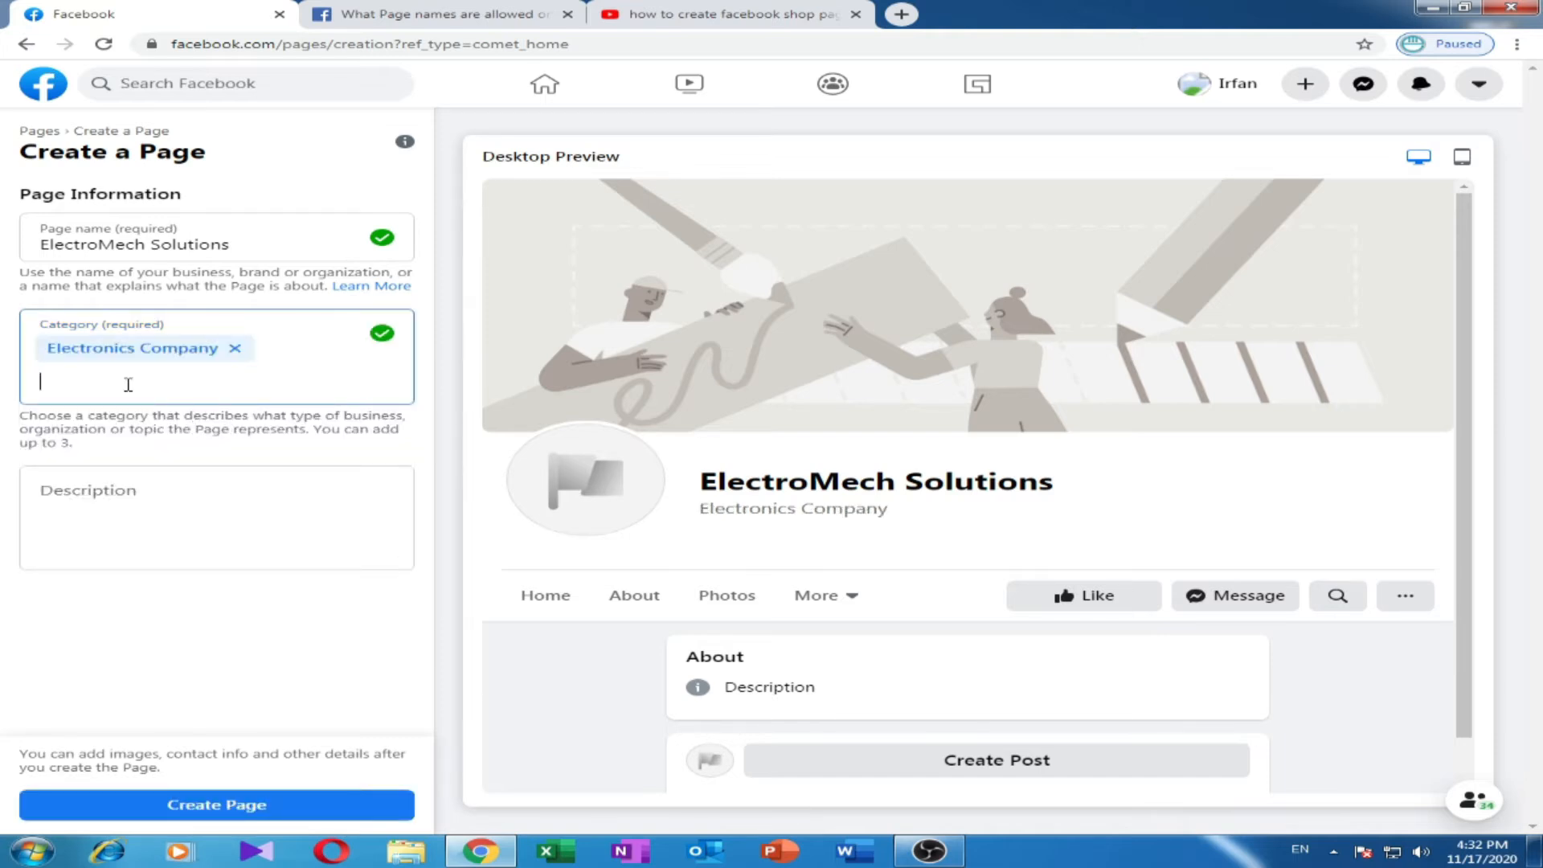
# - Remove the chosen category and try "ElectroMech Company" as a custom Page category
pyautogui.press('BackSpace')
pyautogui.write('ElectroMech Company')
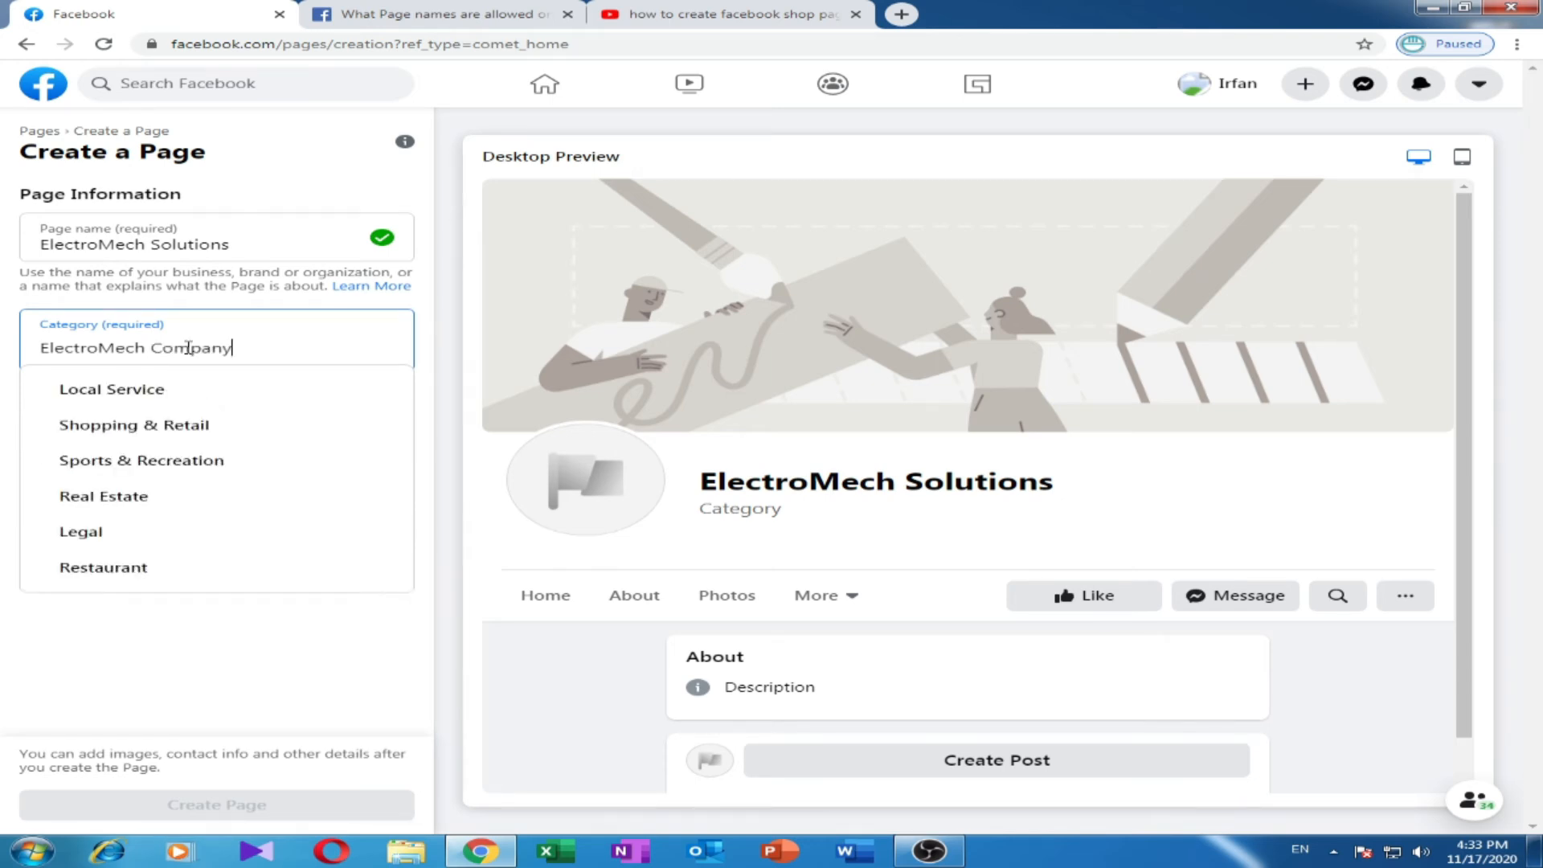
pyautogui.tripleClick(294, 354)
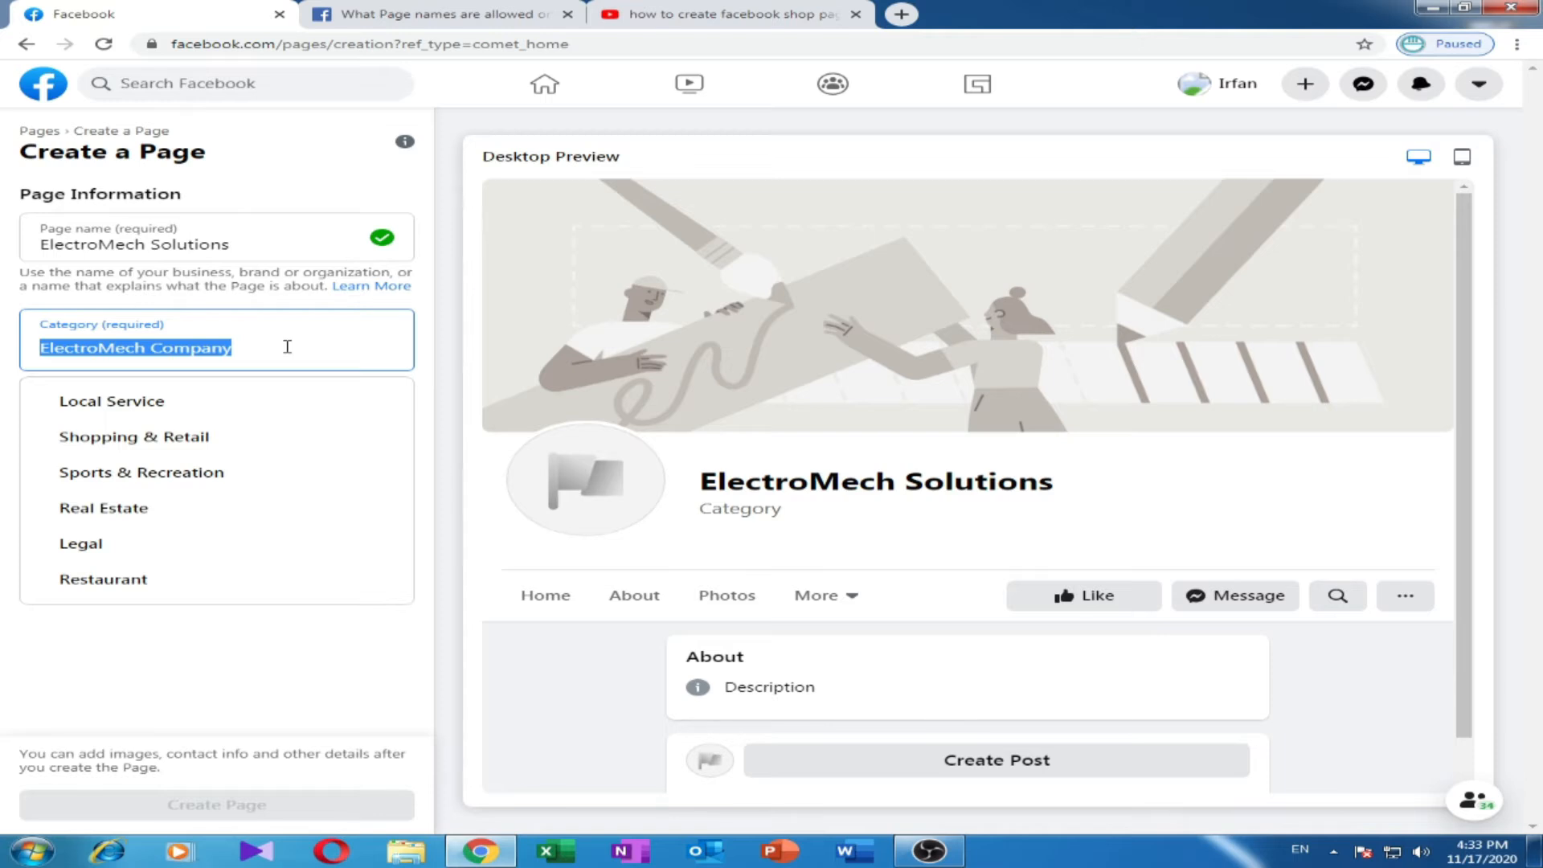
# - Enter the Page description "We Manufacture, repair and provide service of Electronics and Electrical home and industrial equipment."
pyautogui.click(228, 456)
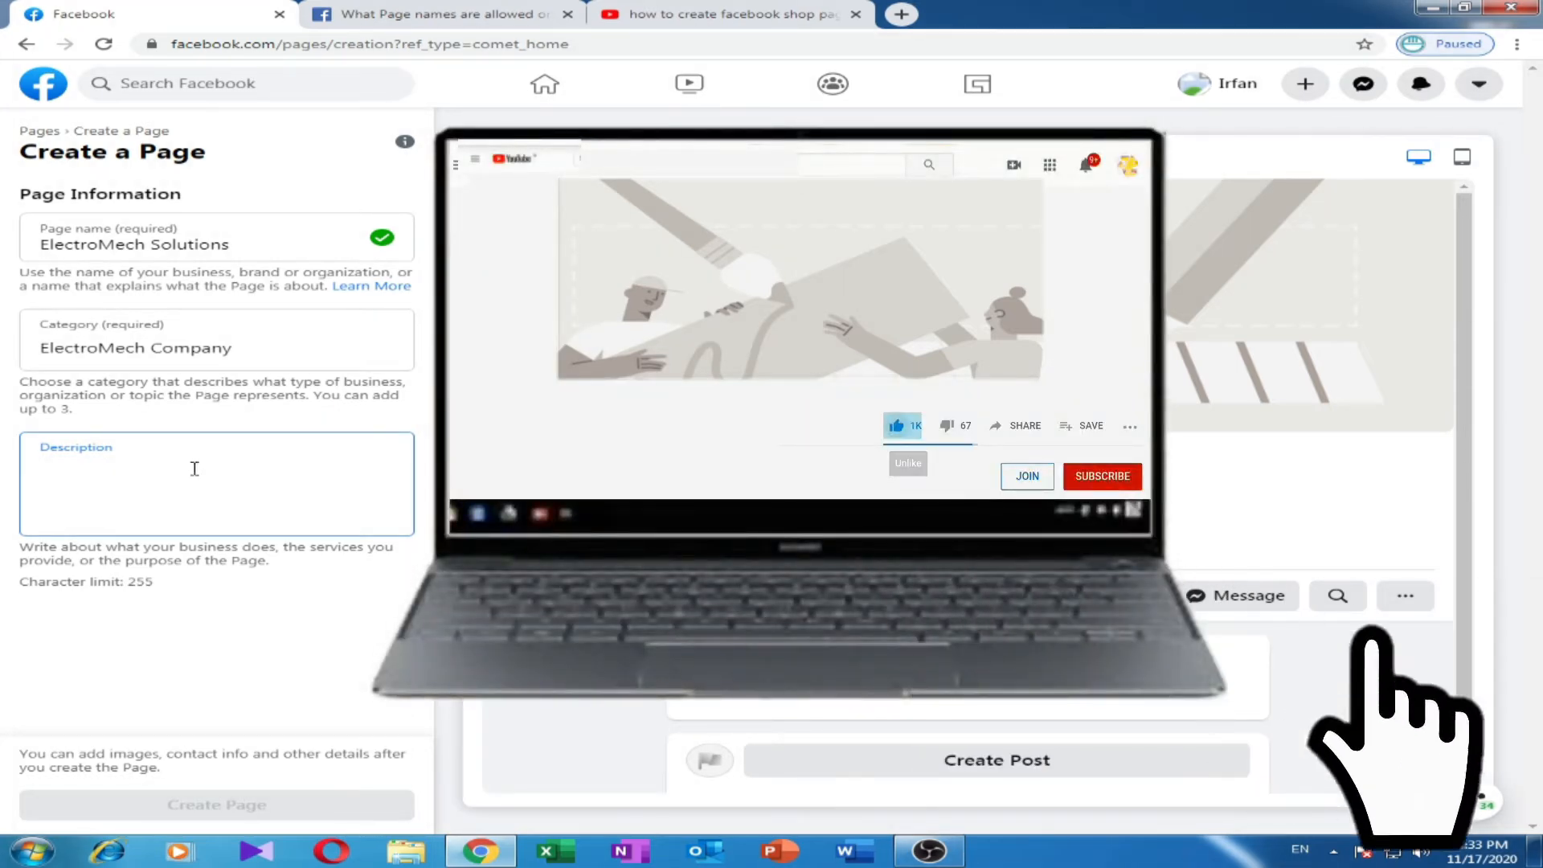
pyautogui.write('We')
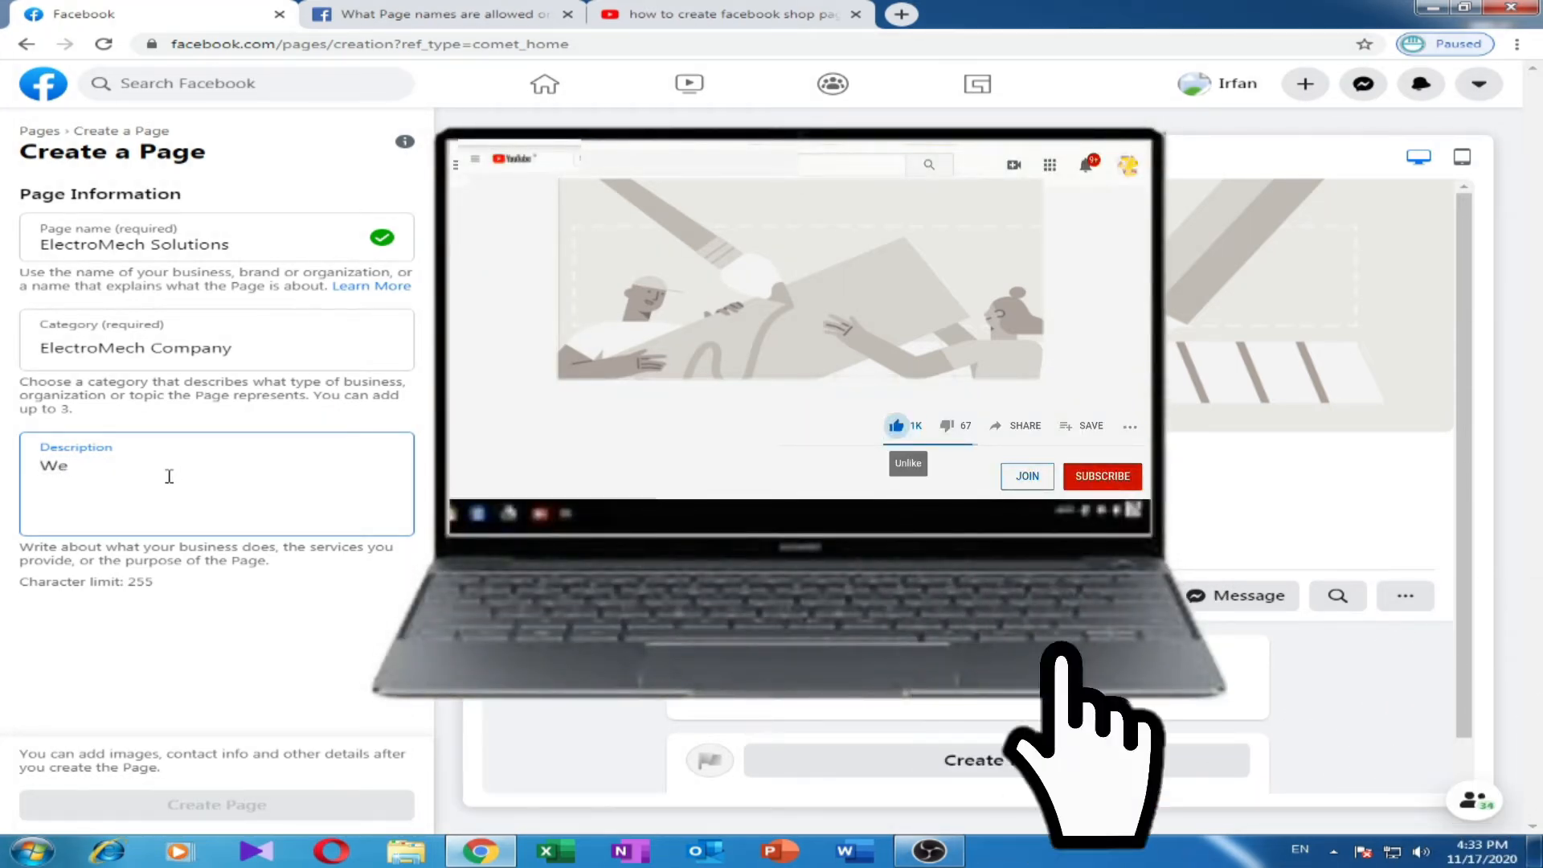
pyautogui.write(' provui')
pyautogui.press('BackSpace')
pyautogui.press('BackSpace')
pyautogui.press('BackSpace')
pyautogui.press('BackSpace')
pyautogui.press('BackSpace')
pyautogui.press('BackSpace')
pyautogui.write('Menu')
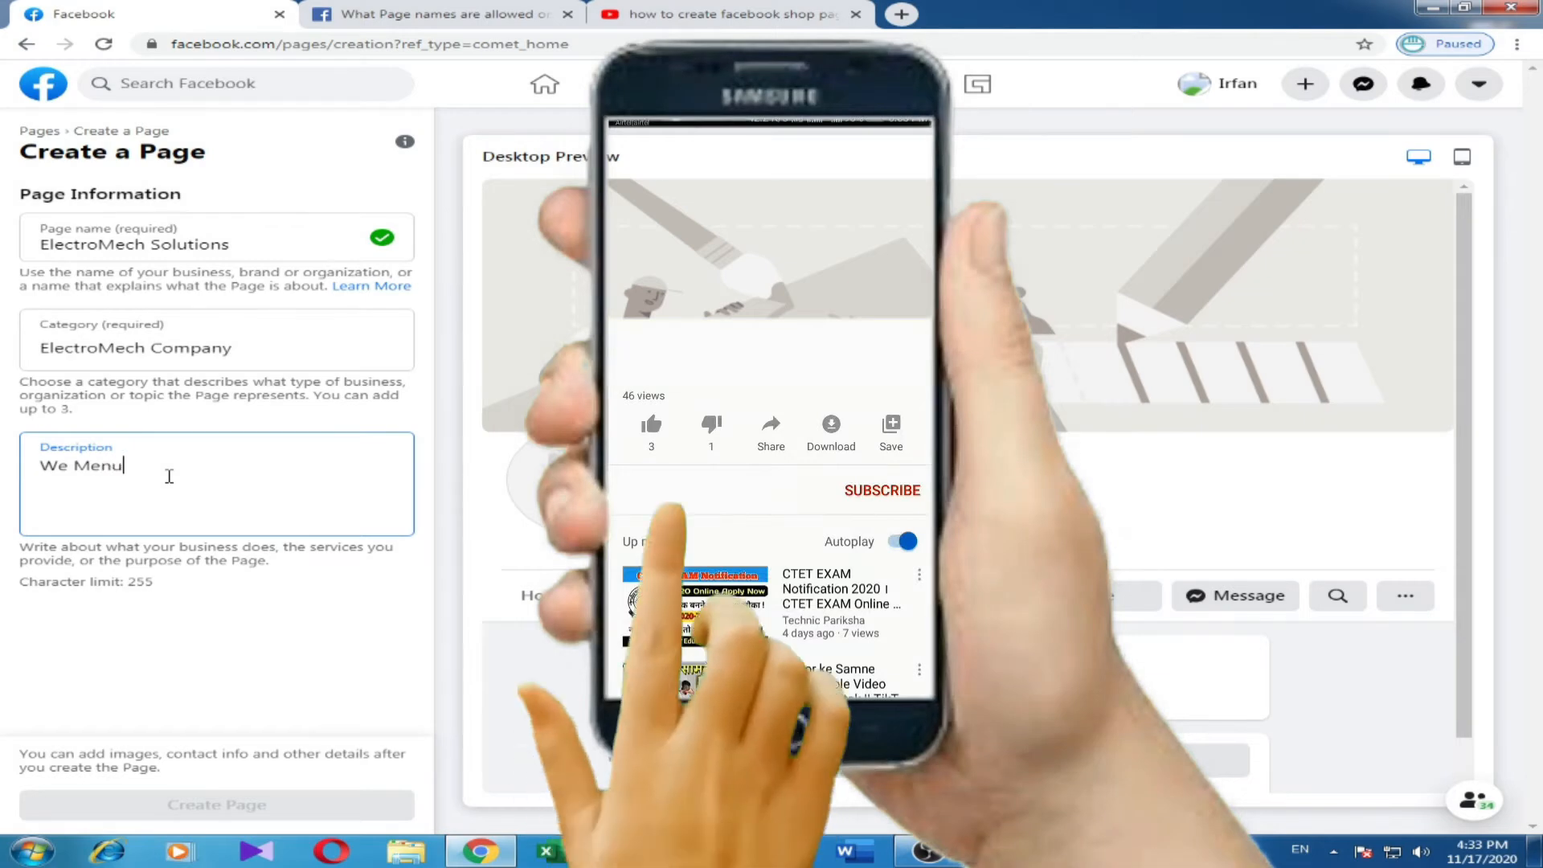
pyautogui.write('facture')
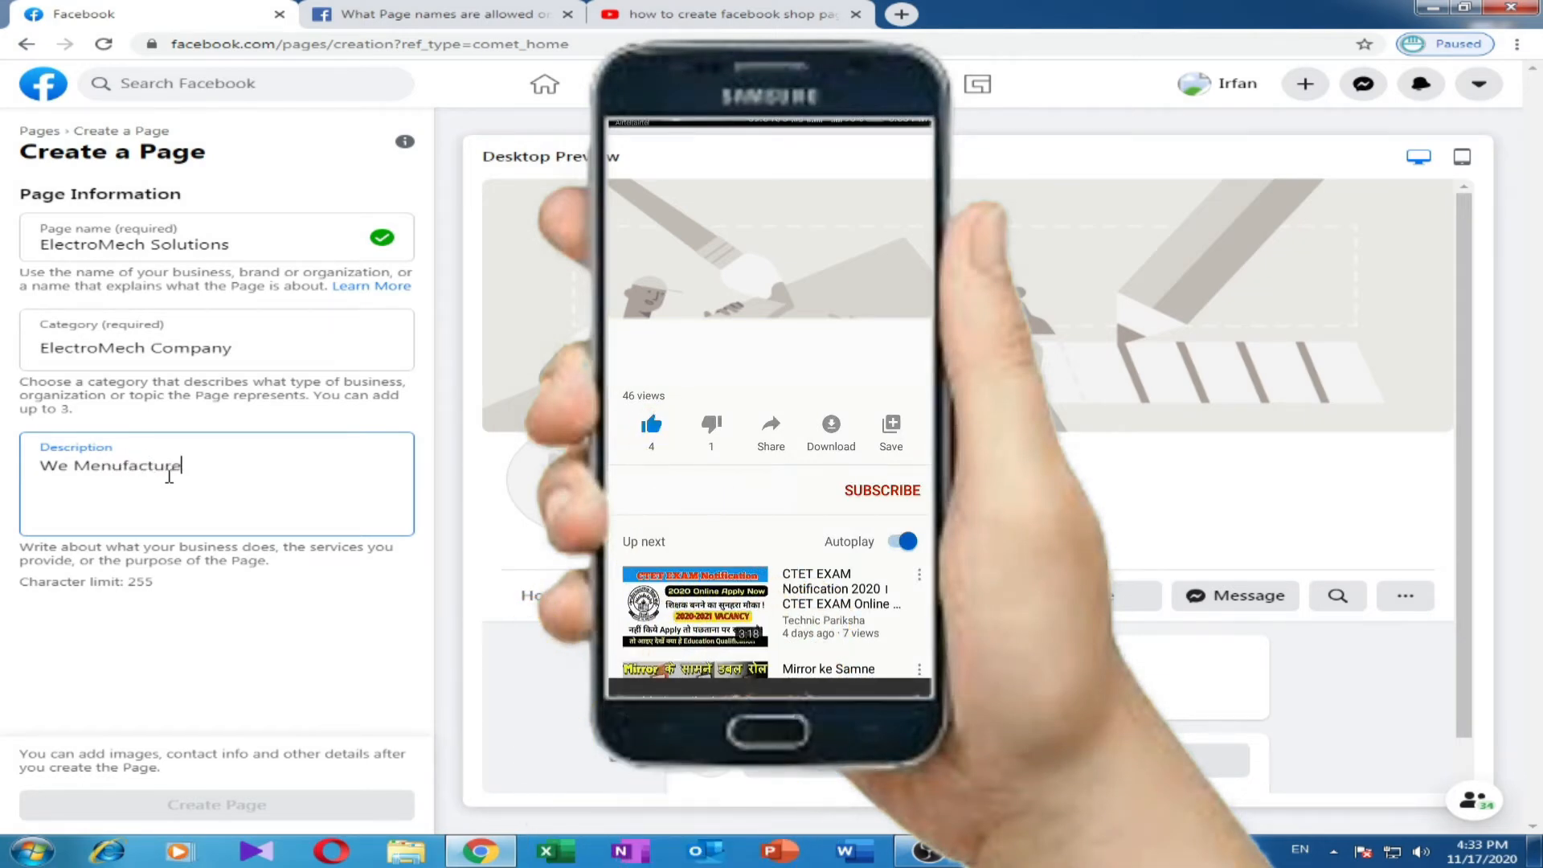
pyautogui.write(', repair and provide se')
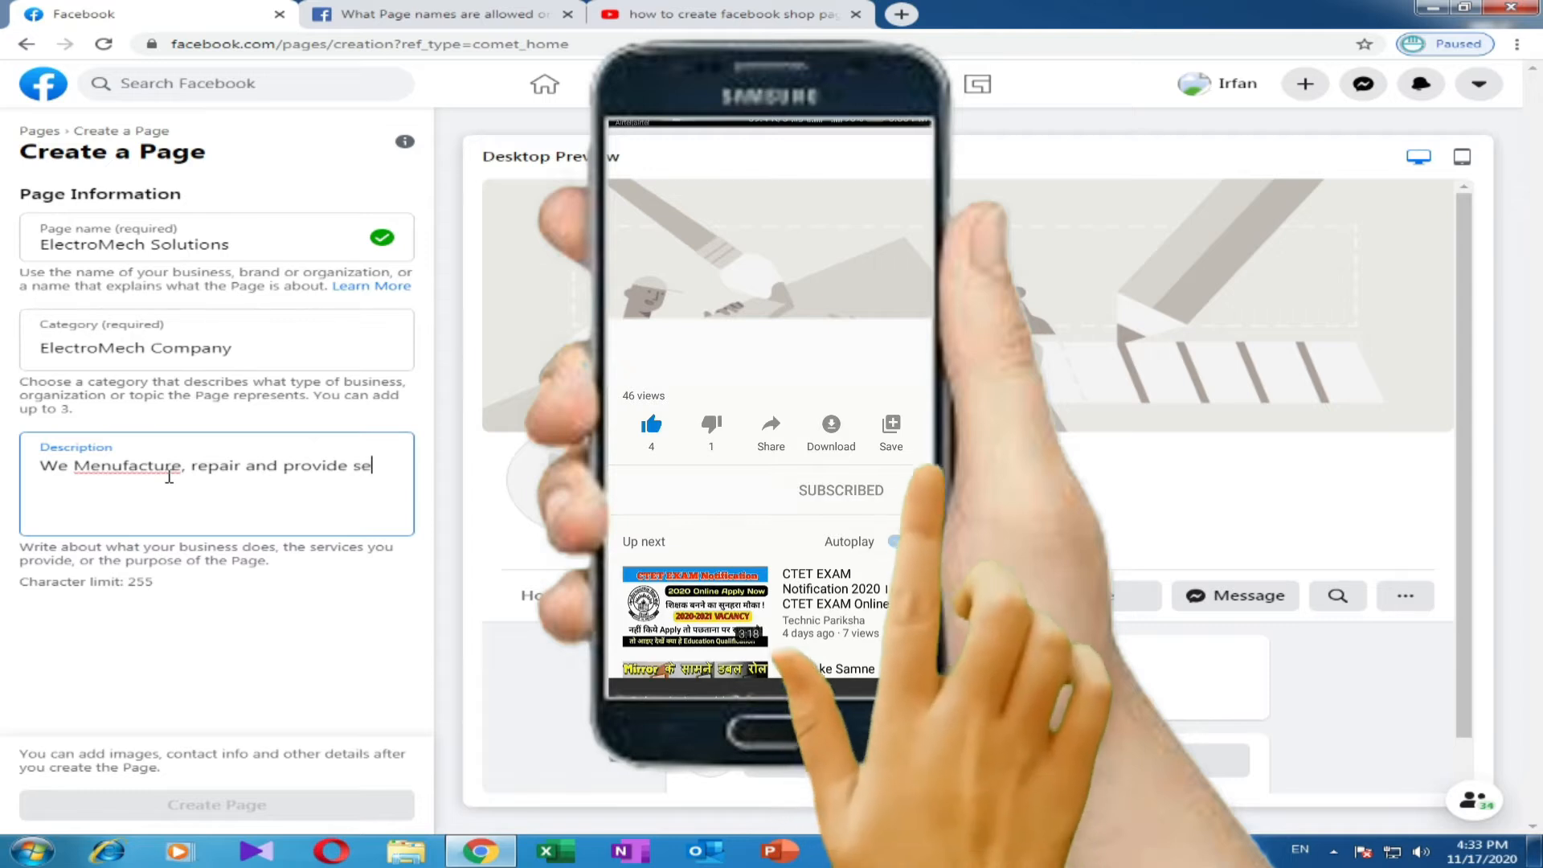
pyautogui.write('rvic')
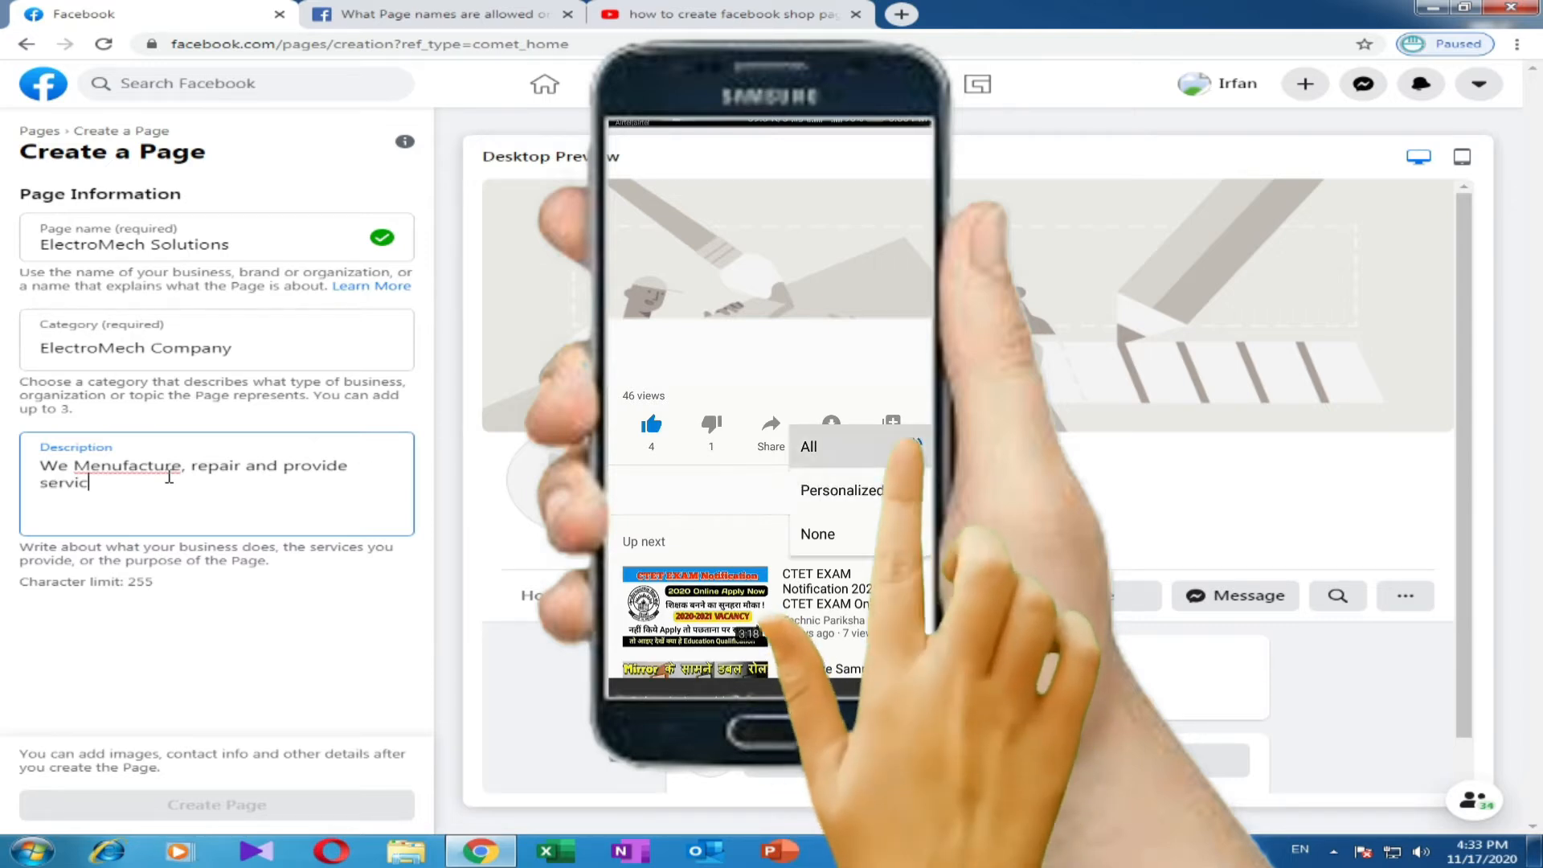
pyautogui.write('e of el')
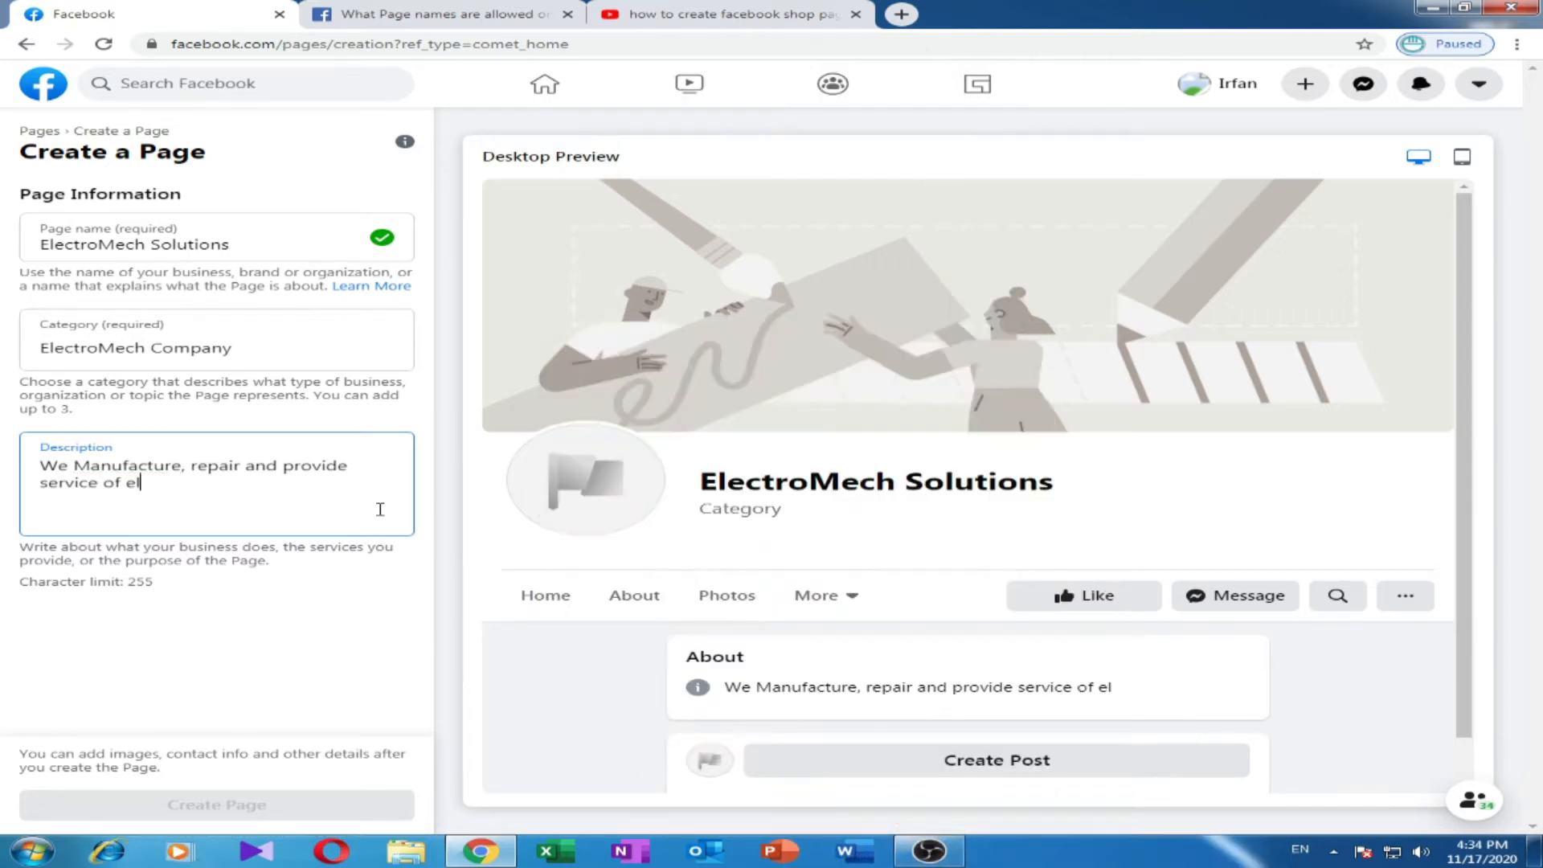
pyautogui.write('ectronics ')
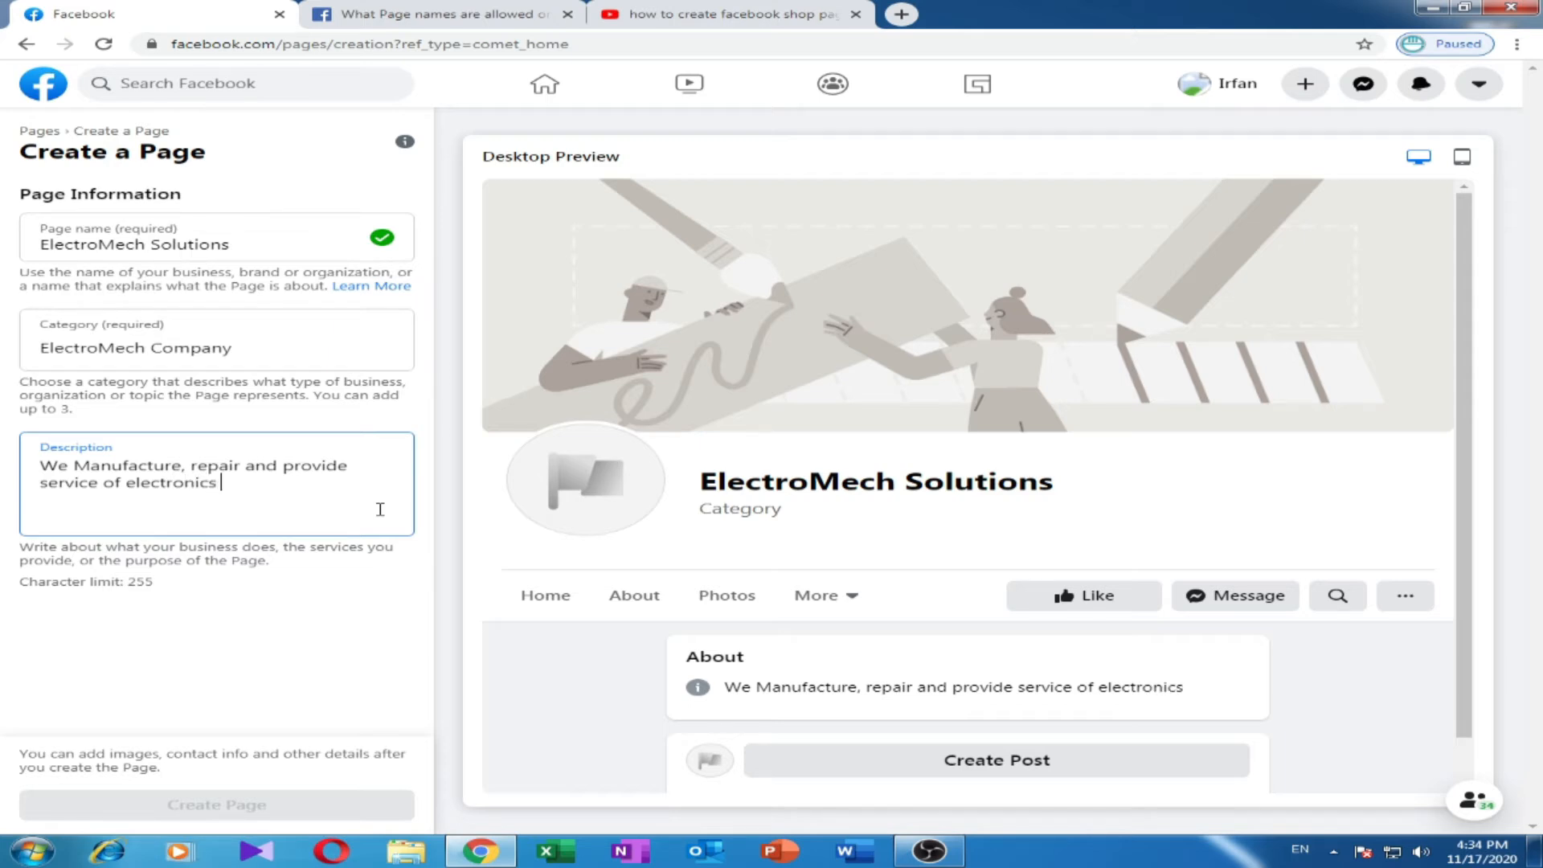
pyautogui.write('and electrical home and ')
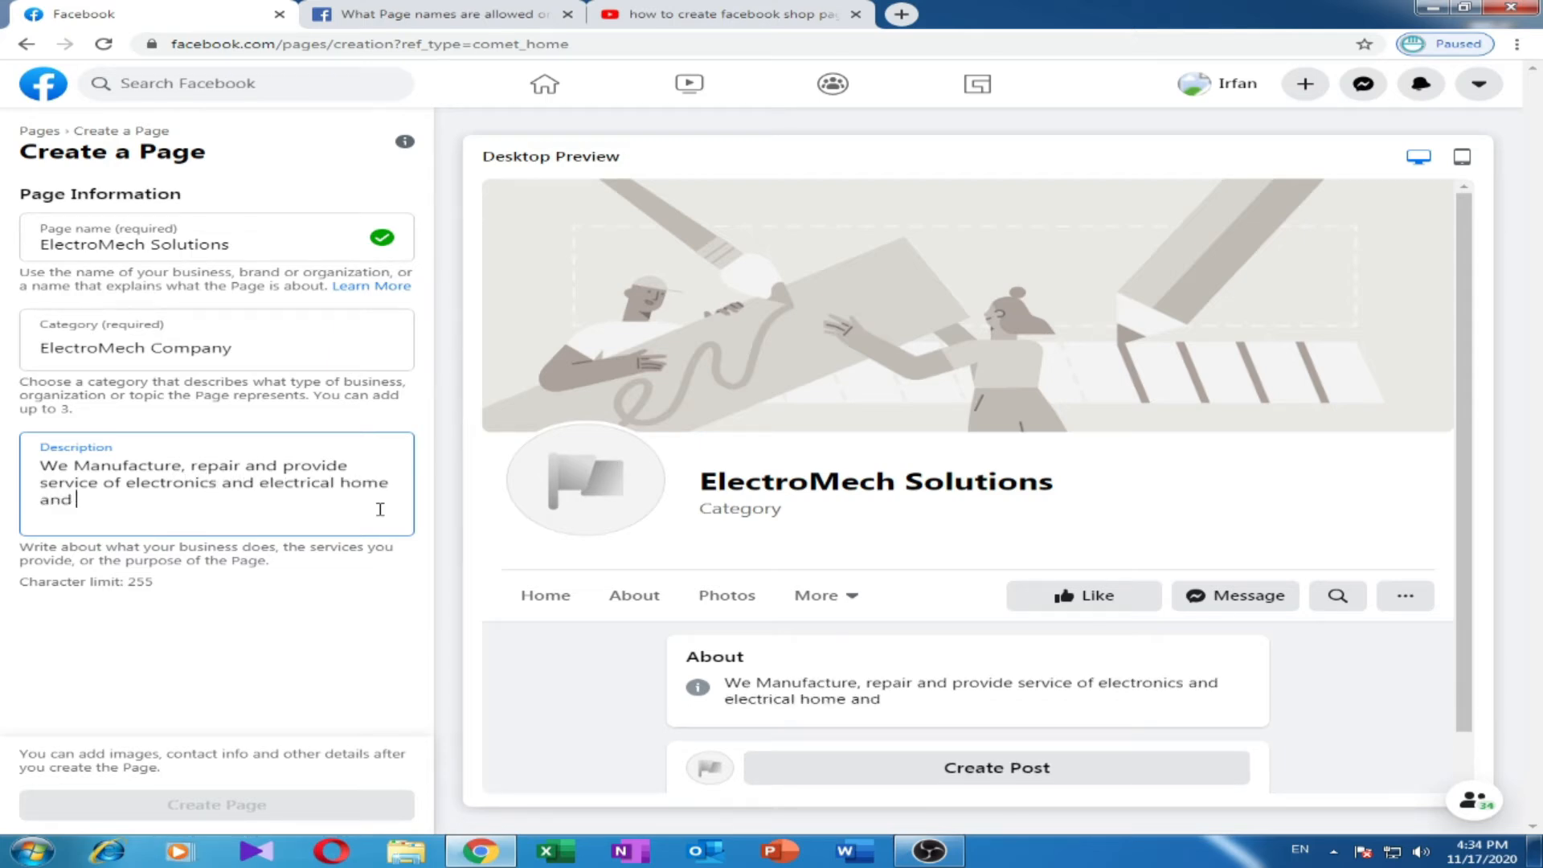
pyautogui.write('industrial e')
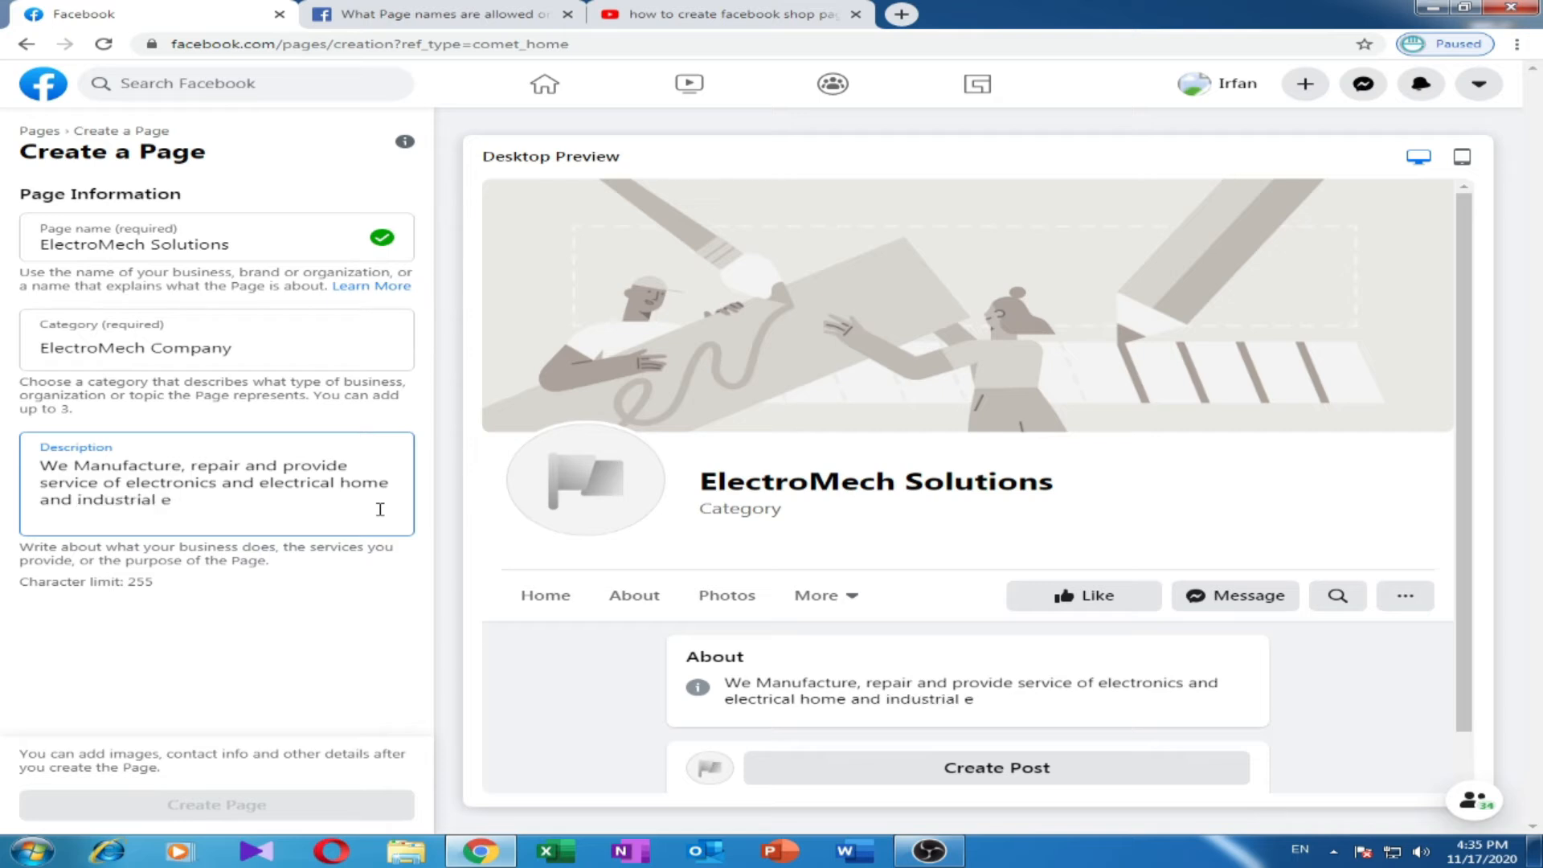
pyautogui.write('quipment.')
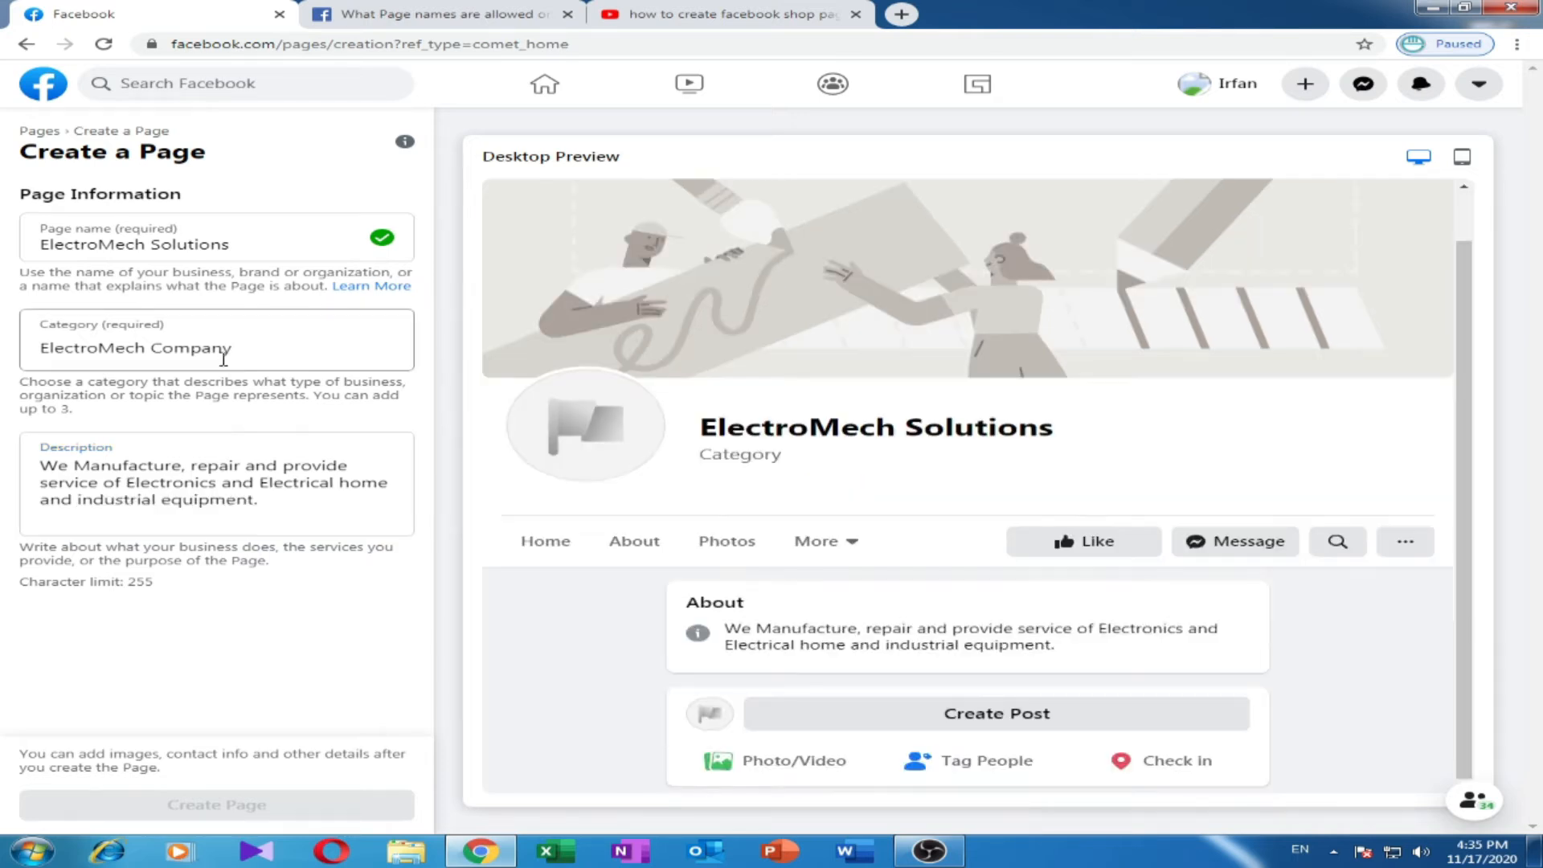
# - Shorten the category text to "Elect" and pick Electronics Company as the Page category
pyautogui.click(237, 352)
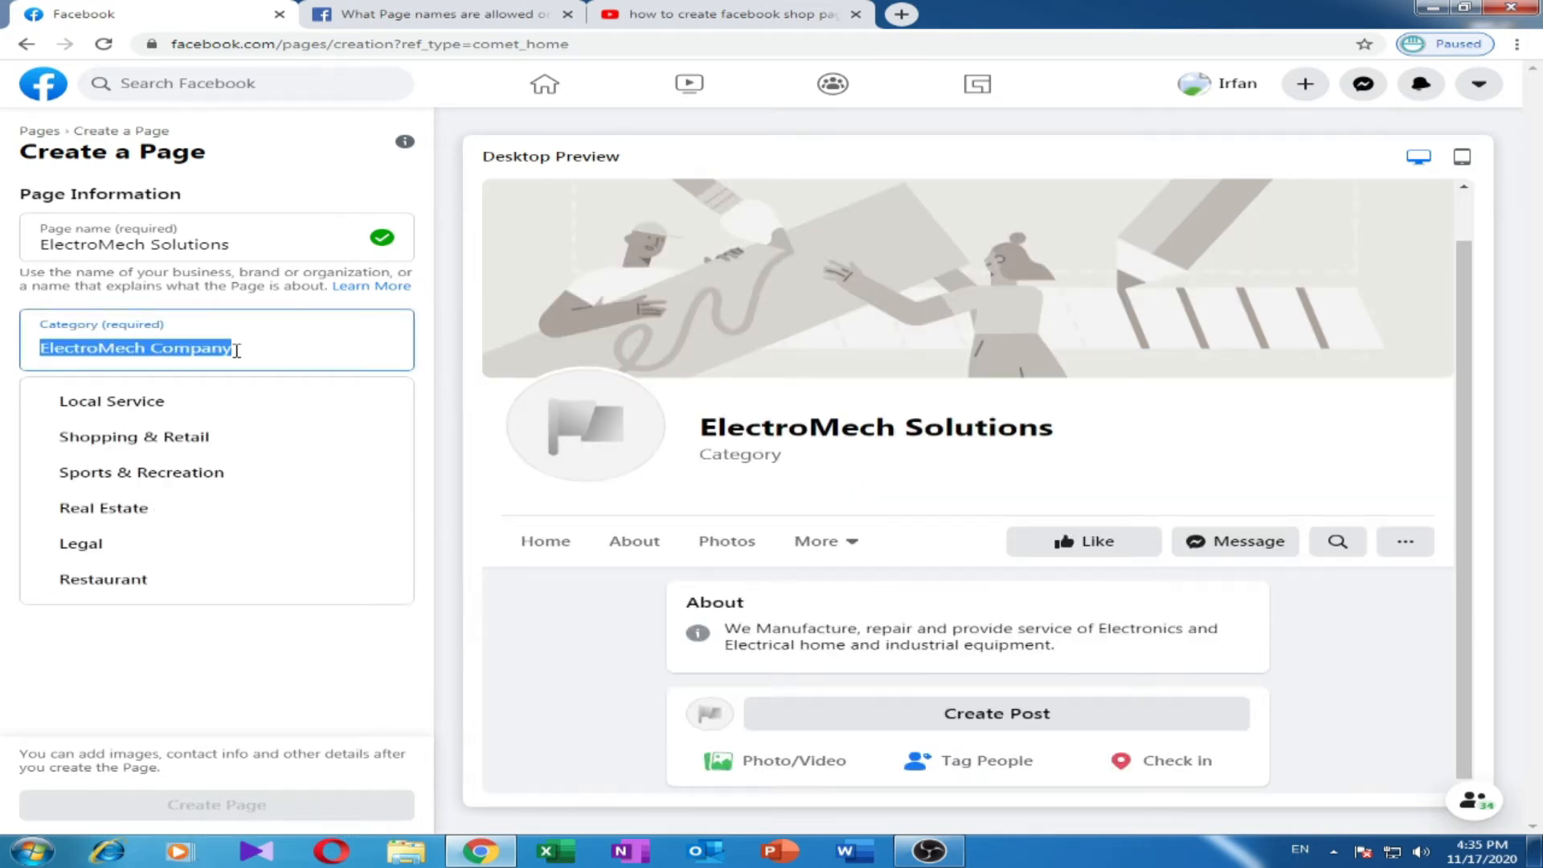
pyautogui.click(237, 351)
pyautogui.press('BackSpace')
pyautogui.press('BackSpace')
pyautogui.press('BackSpace')
pyautogui.press('BackSpace')
pyautogui.press('BackSpace')
pyautogui.press('BackSpace')
pyautogui.press('BackSpace')
pyautogui.press('BackSpace')
pyautogui.press('BackSpace')
pyautogui.press('BackSpace')
pyautogui.press('BackSpace')
pyautogui.press('BackSpace')
pyautogui.press('BackSpace')
pyautogui.press('BackSpace')
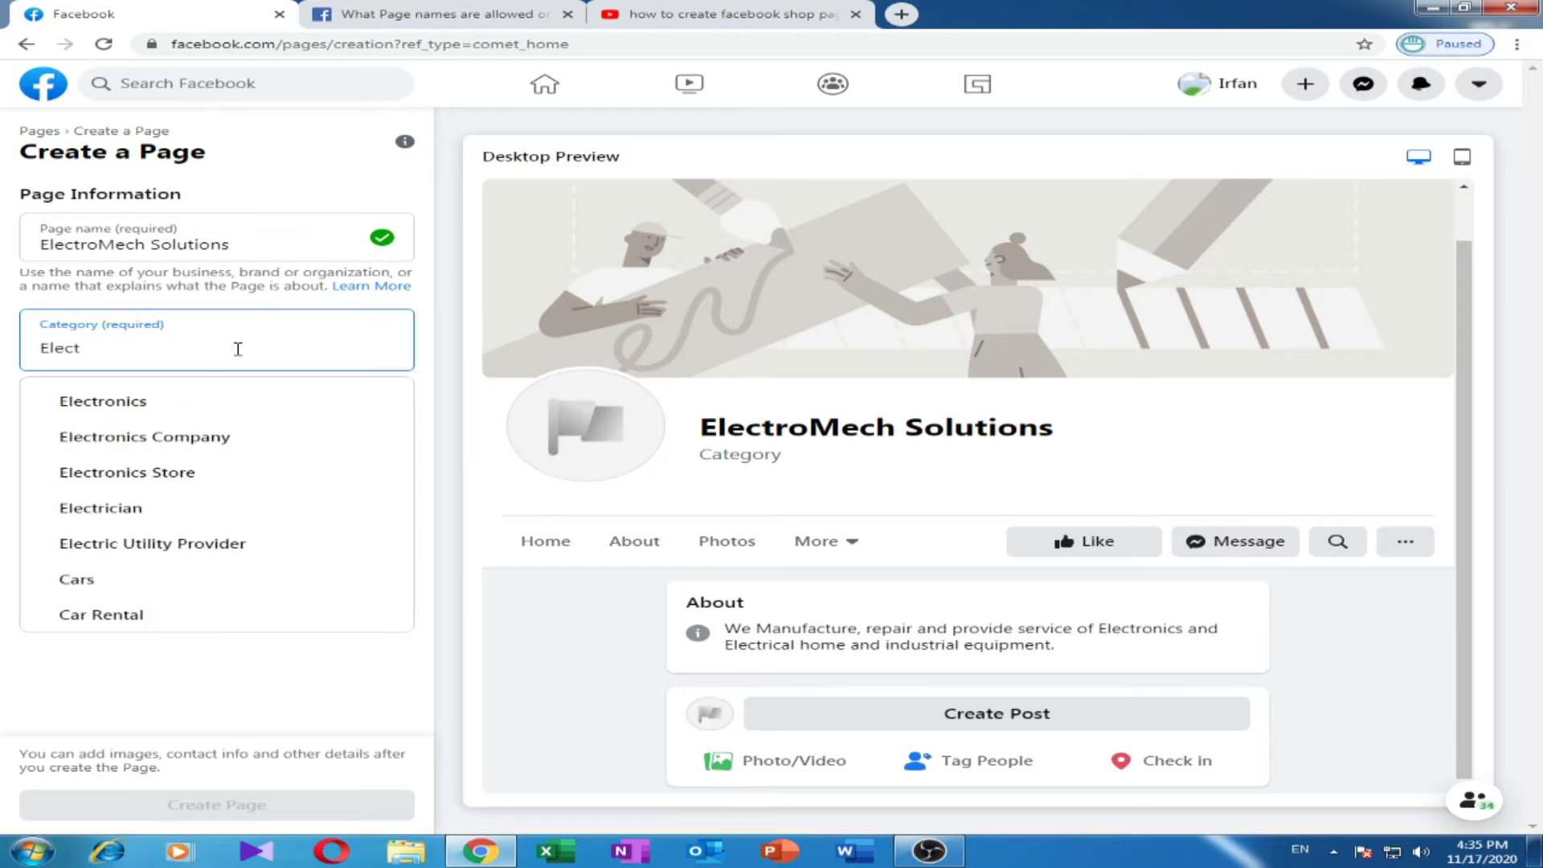
pyautogui.click(191, 435)
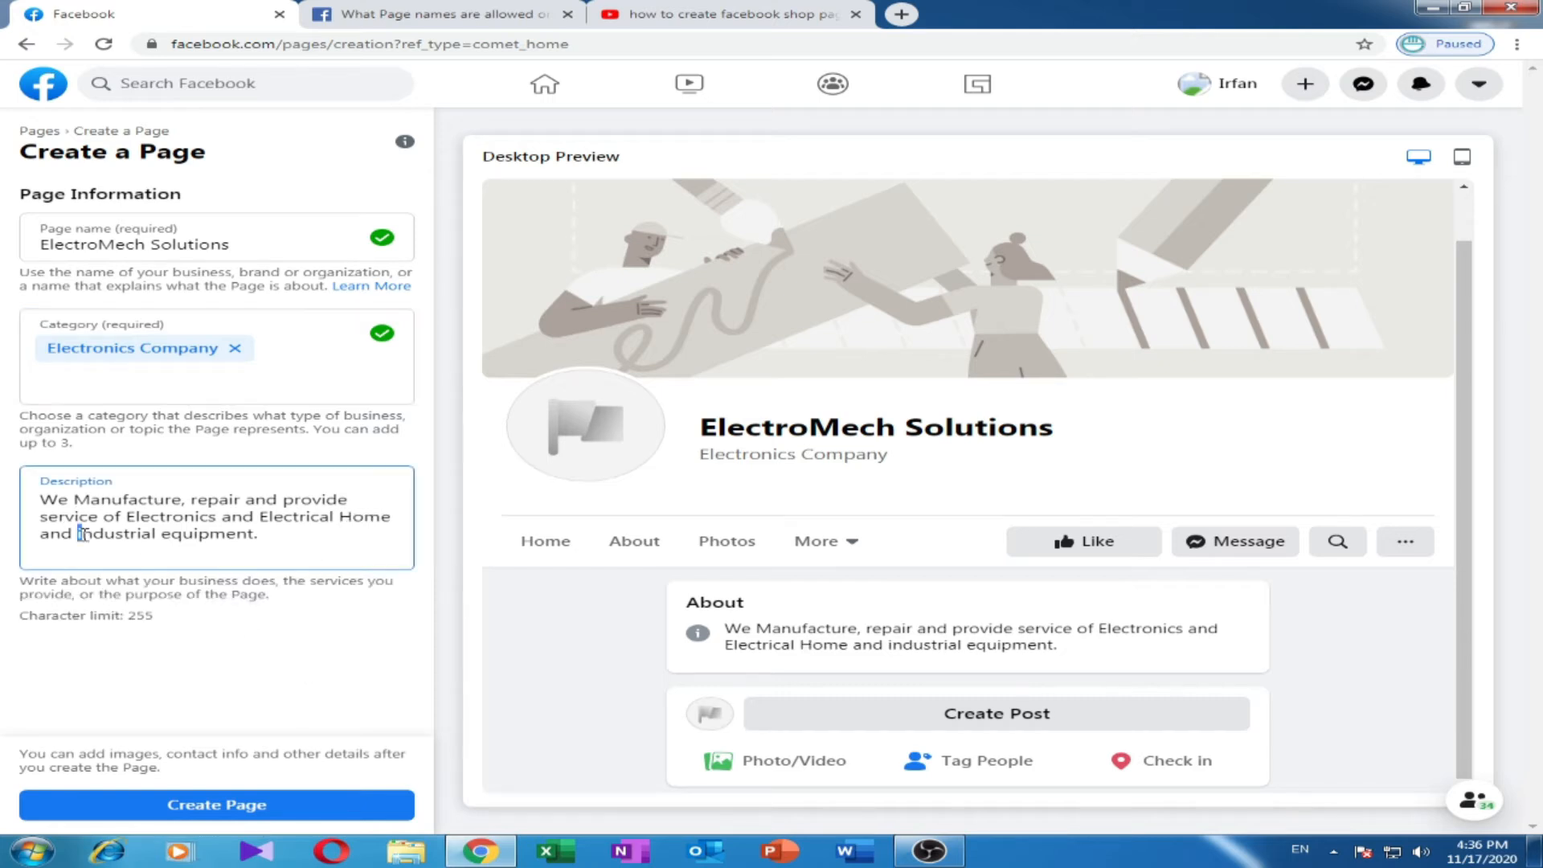
# - Capitalize "Industrial" in the description and create the Page
pyautogui.write('I')
pyautogui.click(244, 808)
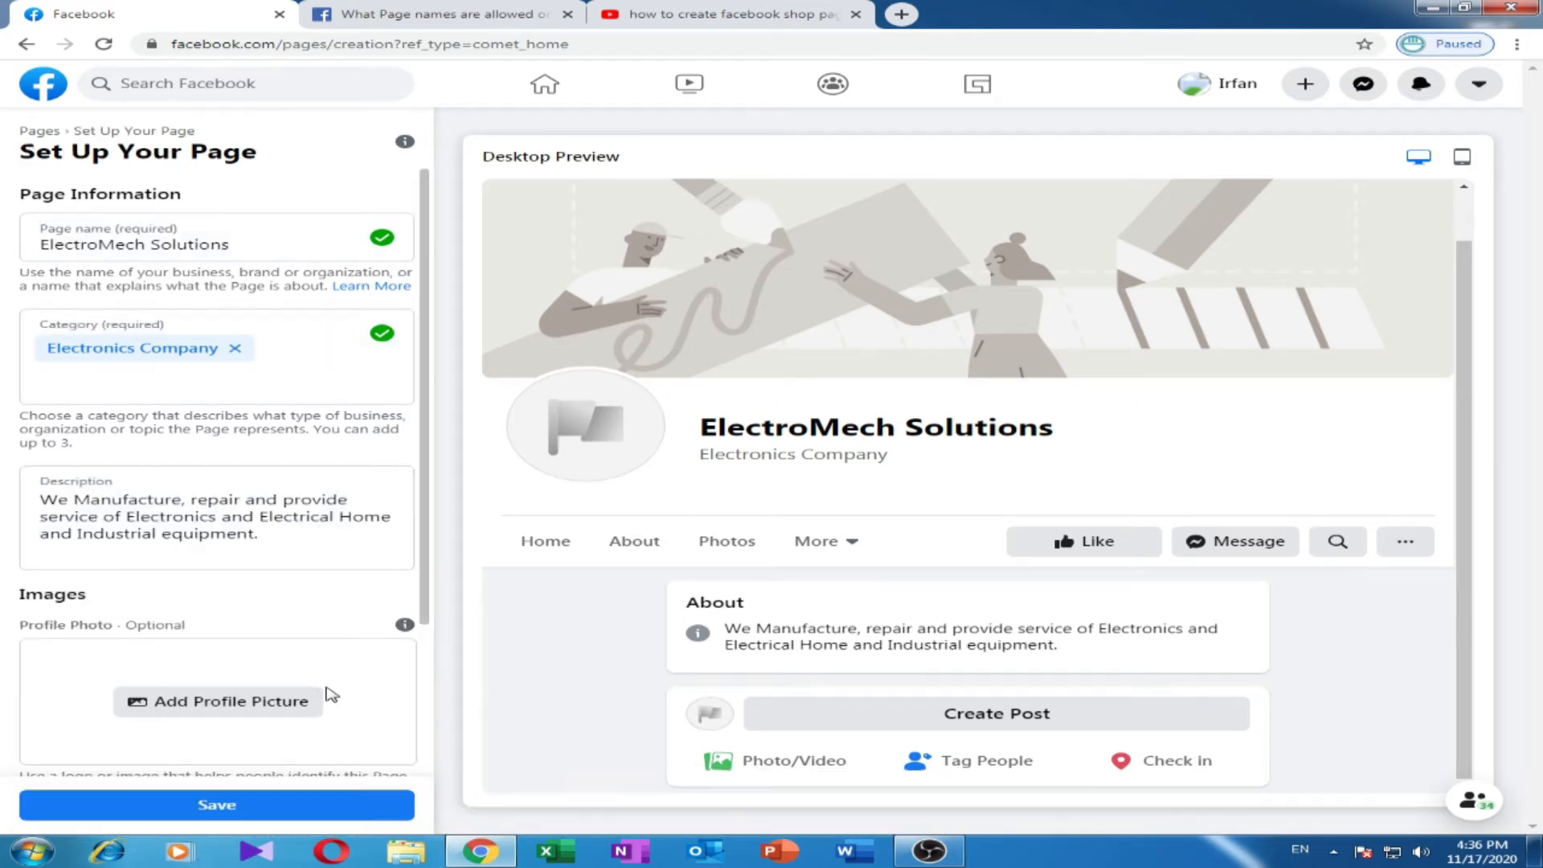
pyautogui.click(257, 711)
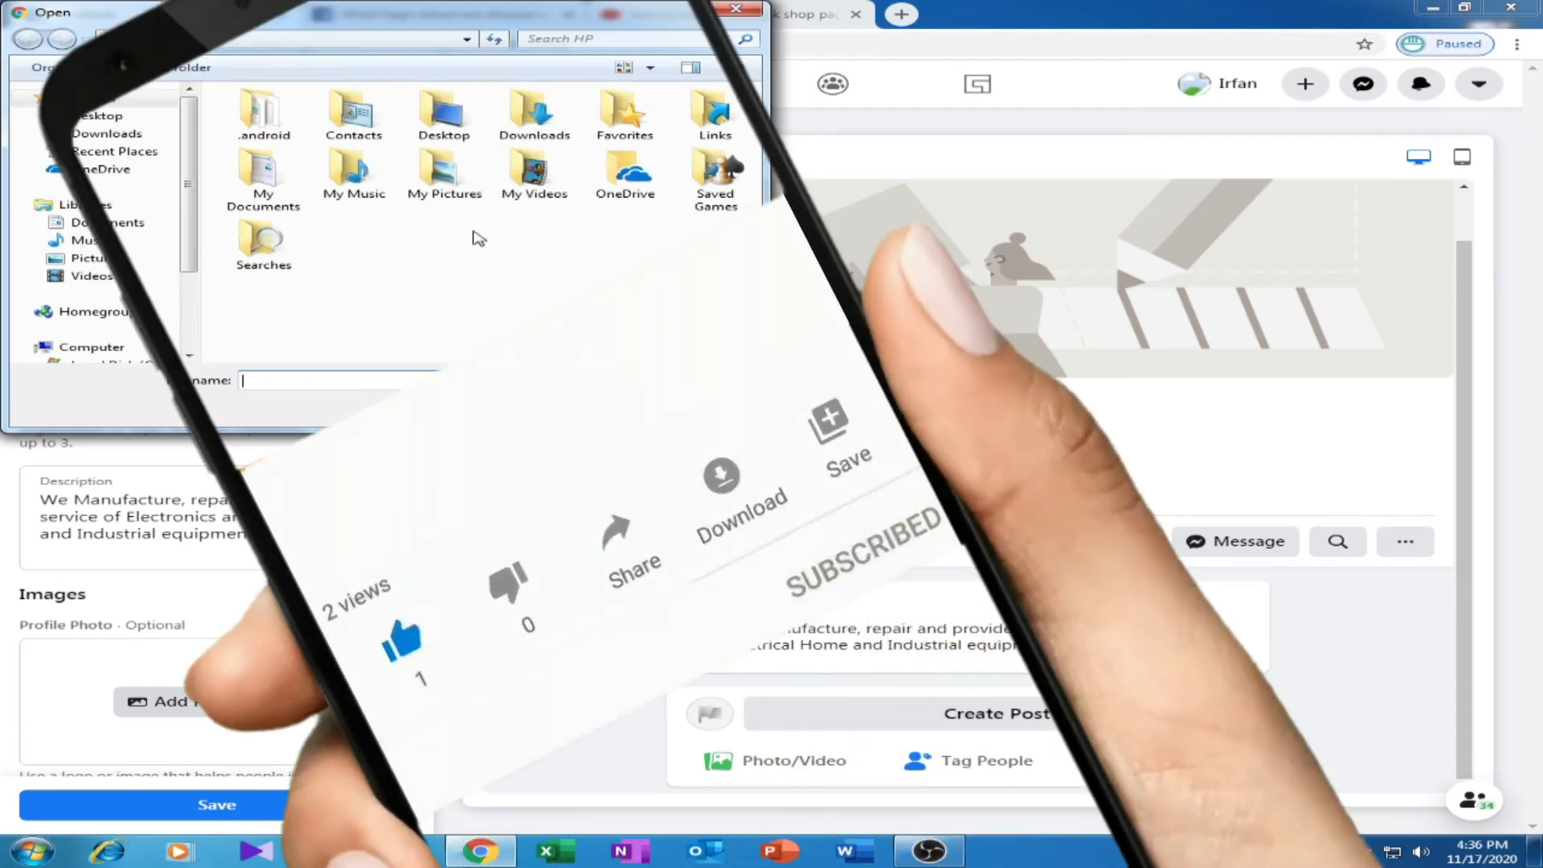
pyautogui.click(448, 187)
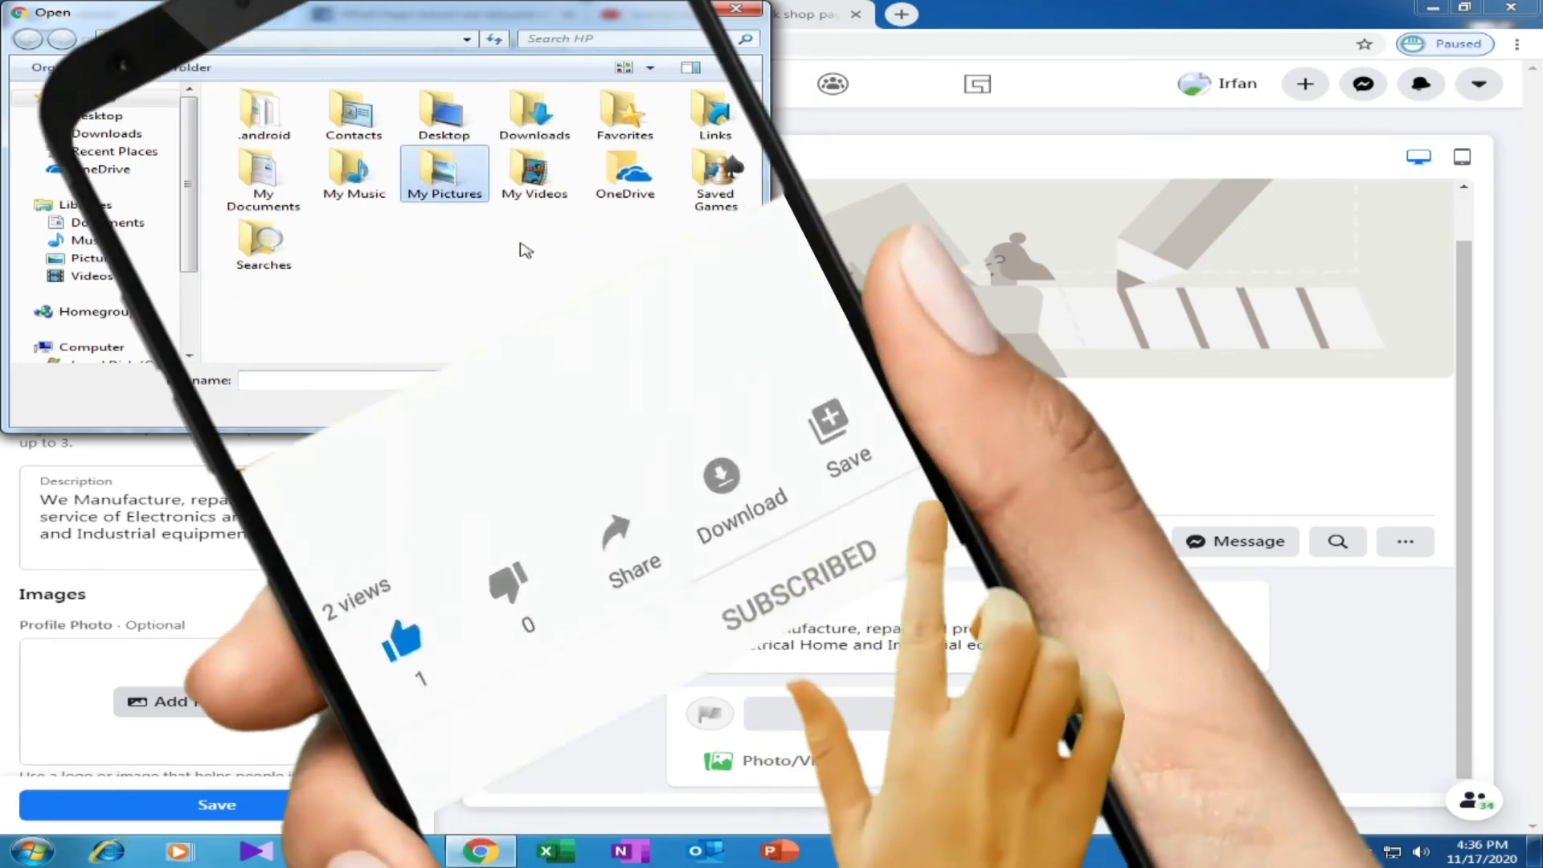
pyautogui.doubleClick(459, 175)
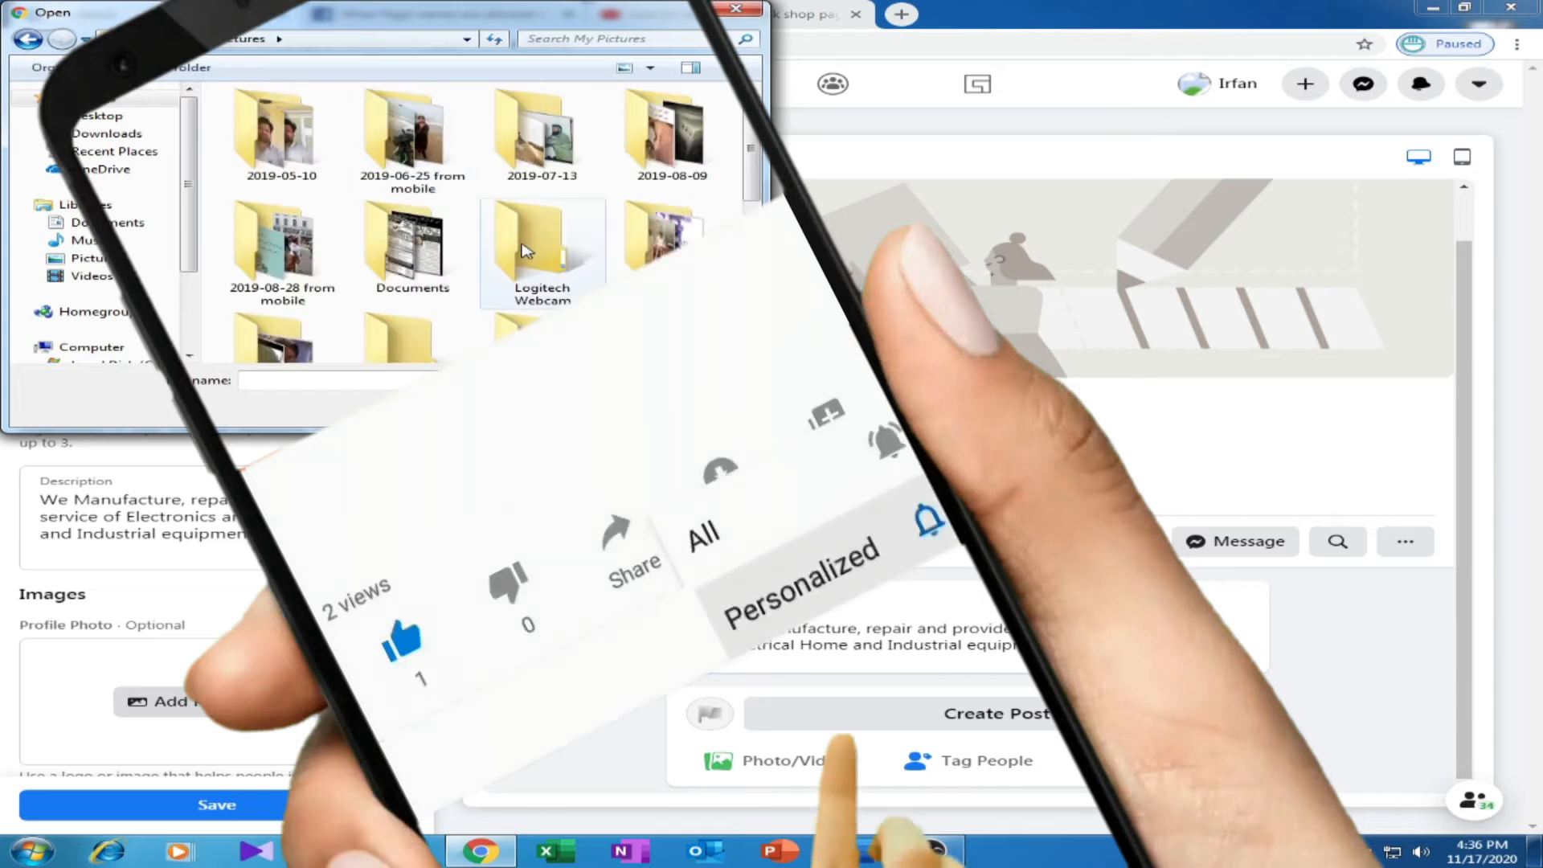
pyautogui.moveTo(751, 120); pyautogui.dragTo(752, 191)
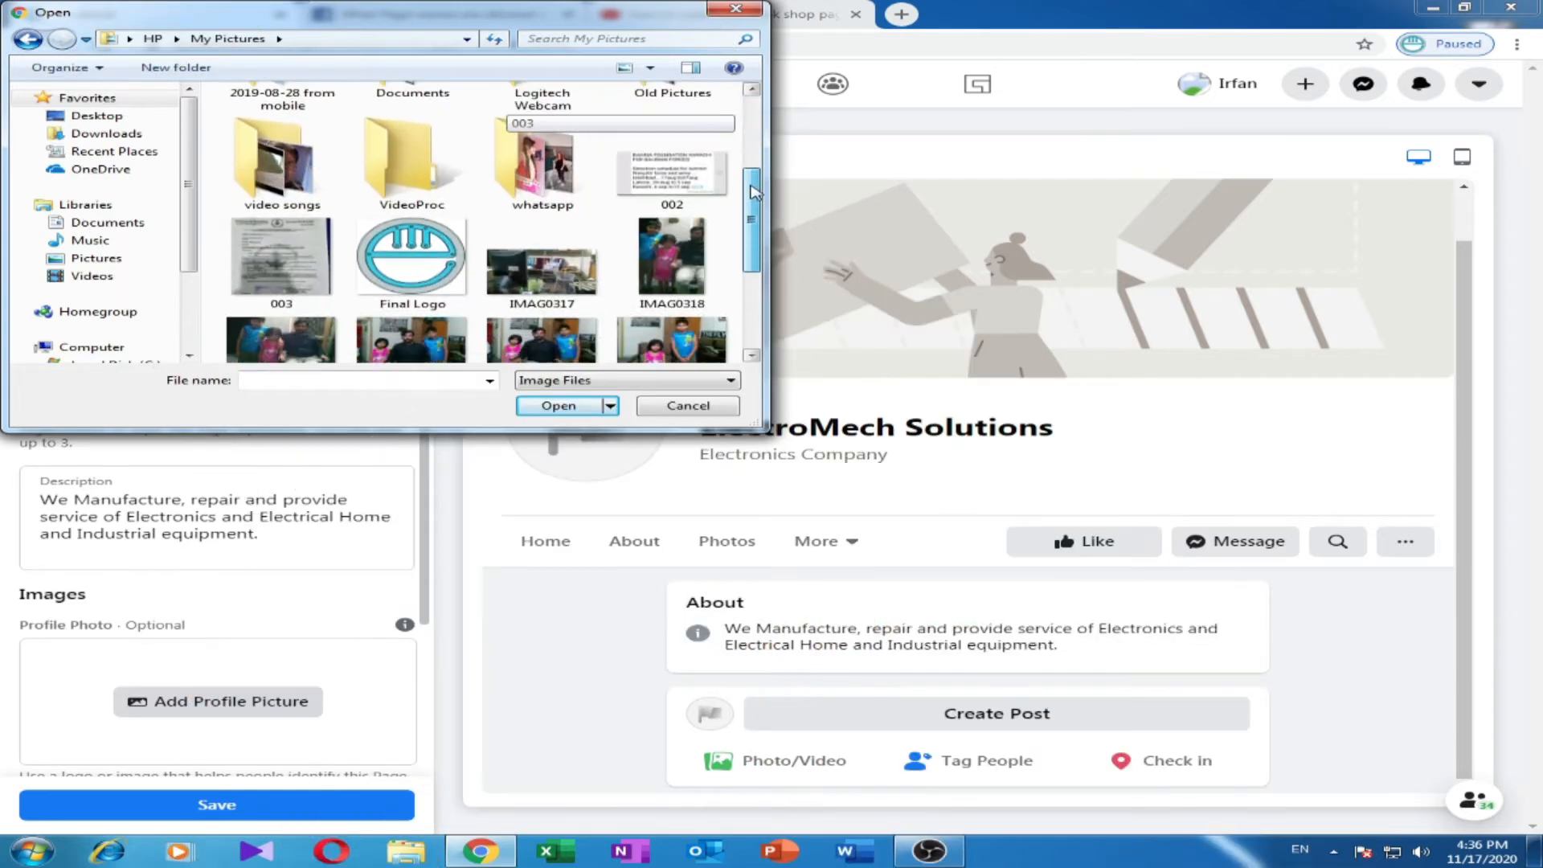
pyautogui.doubleClick(412, 257)
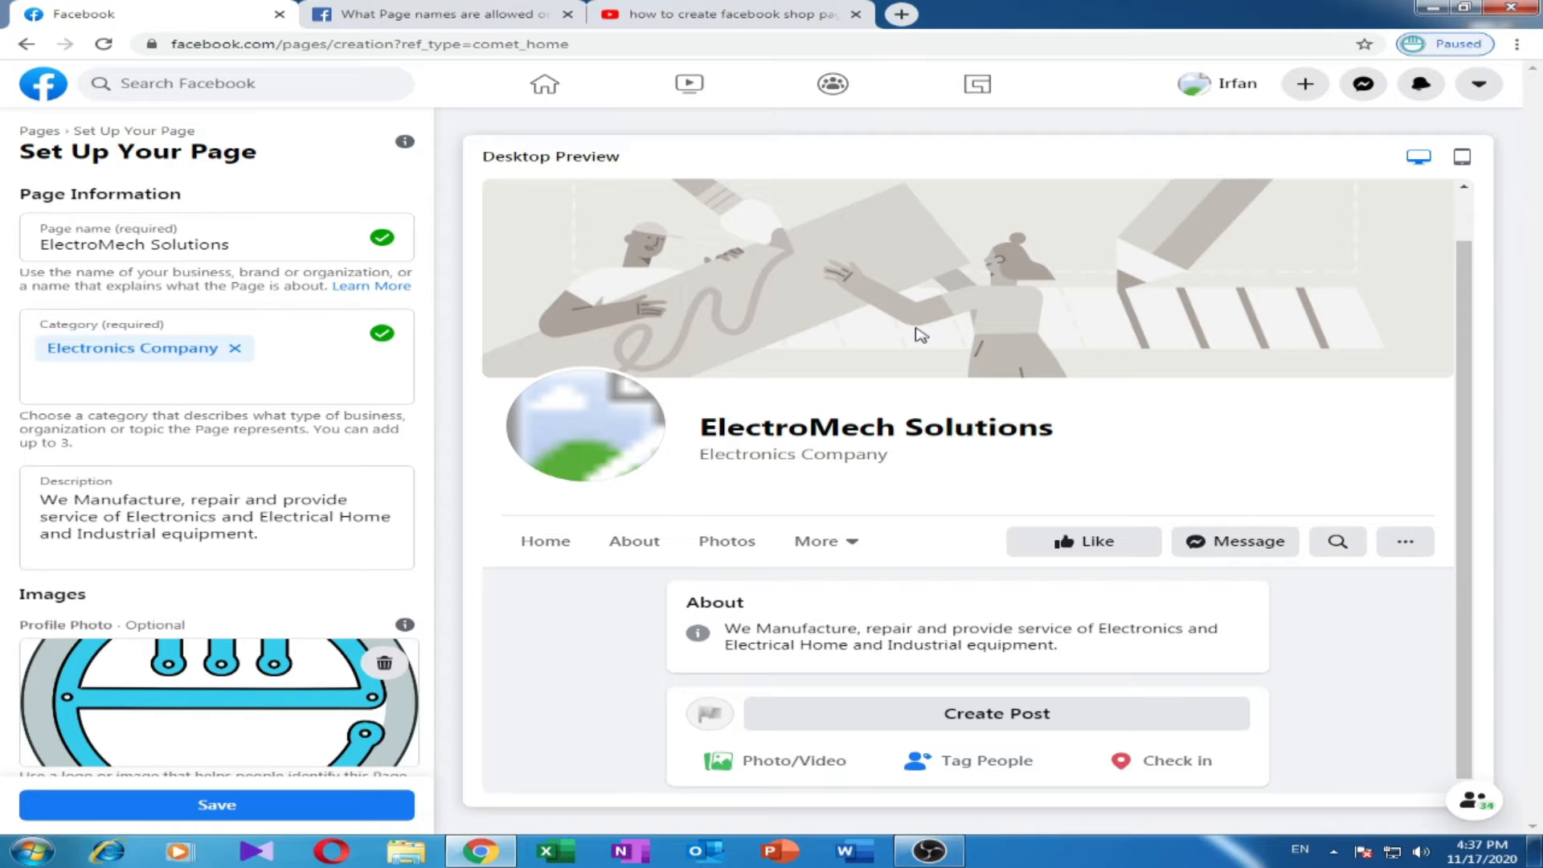
# - Add the image "miniature-4065674_1920" from the For Youtube Images folder as the Page's cover photo and save the Page
pyautogui.scroll(-3, 316, 584)
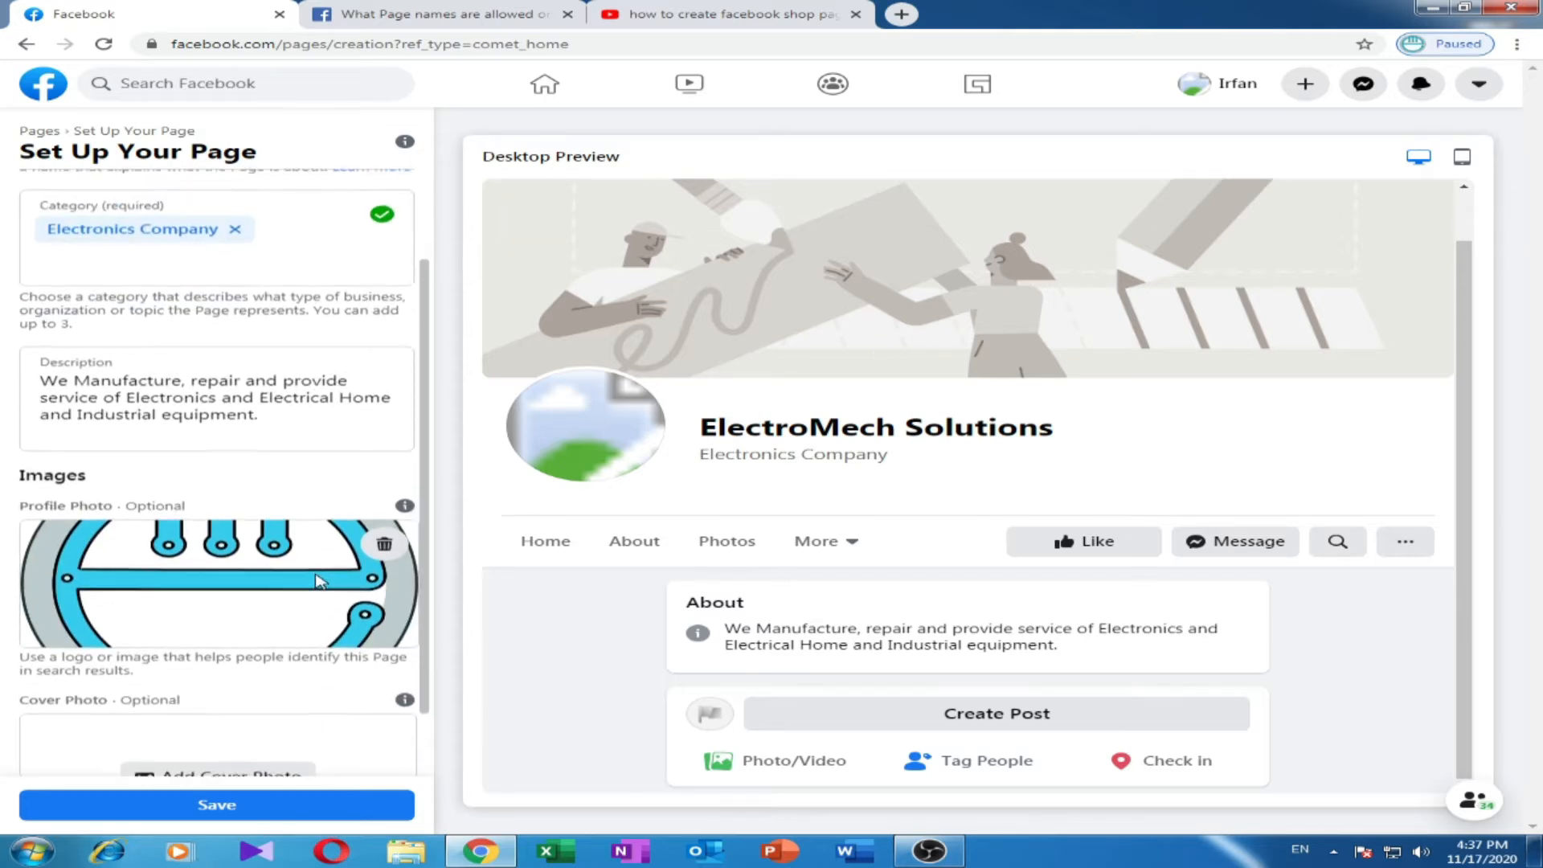
pyautogui.click(282, 704)
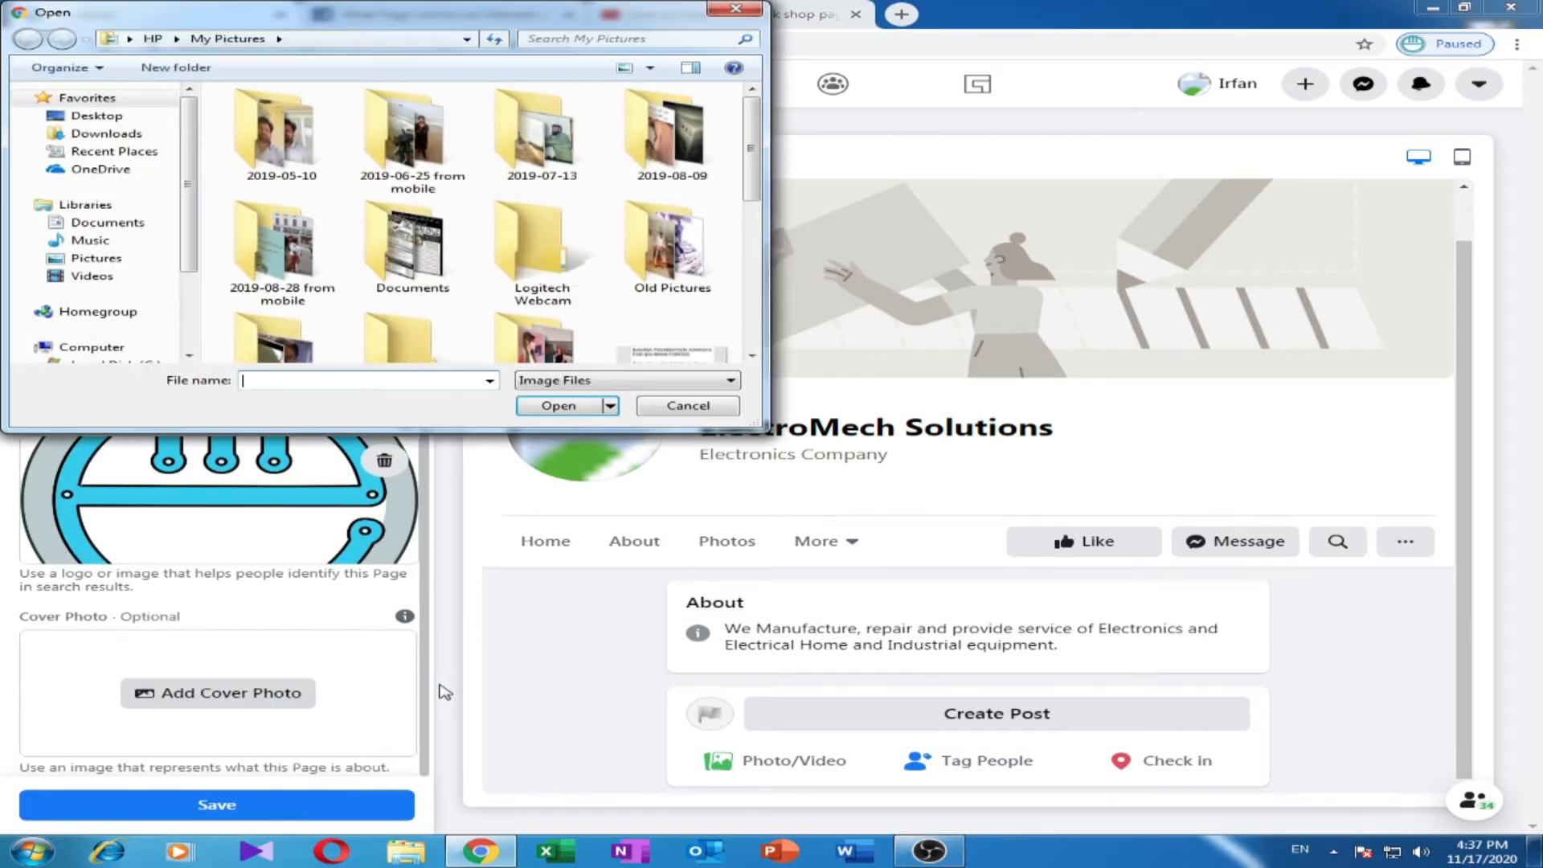
pyautogui.moveTo(758, 120); pyautogui.dragTo(769, 272)
pyautogui.click(281, 241)
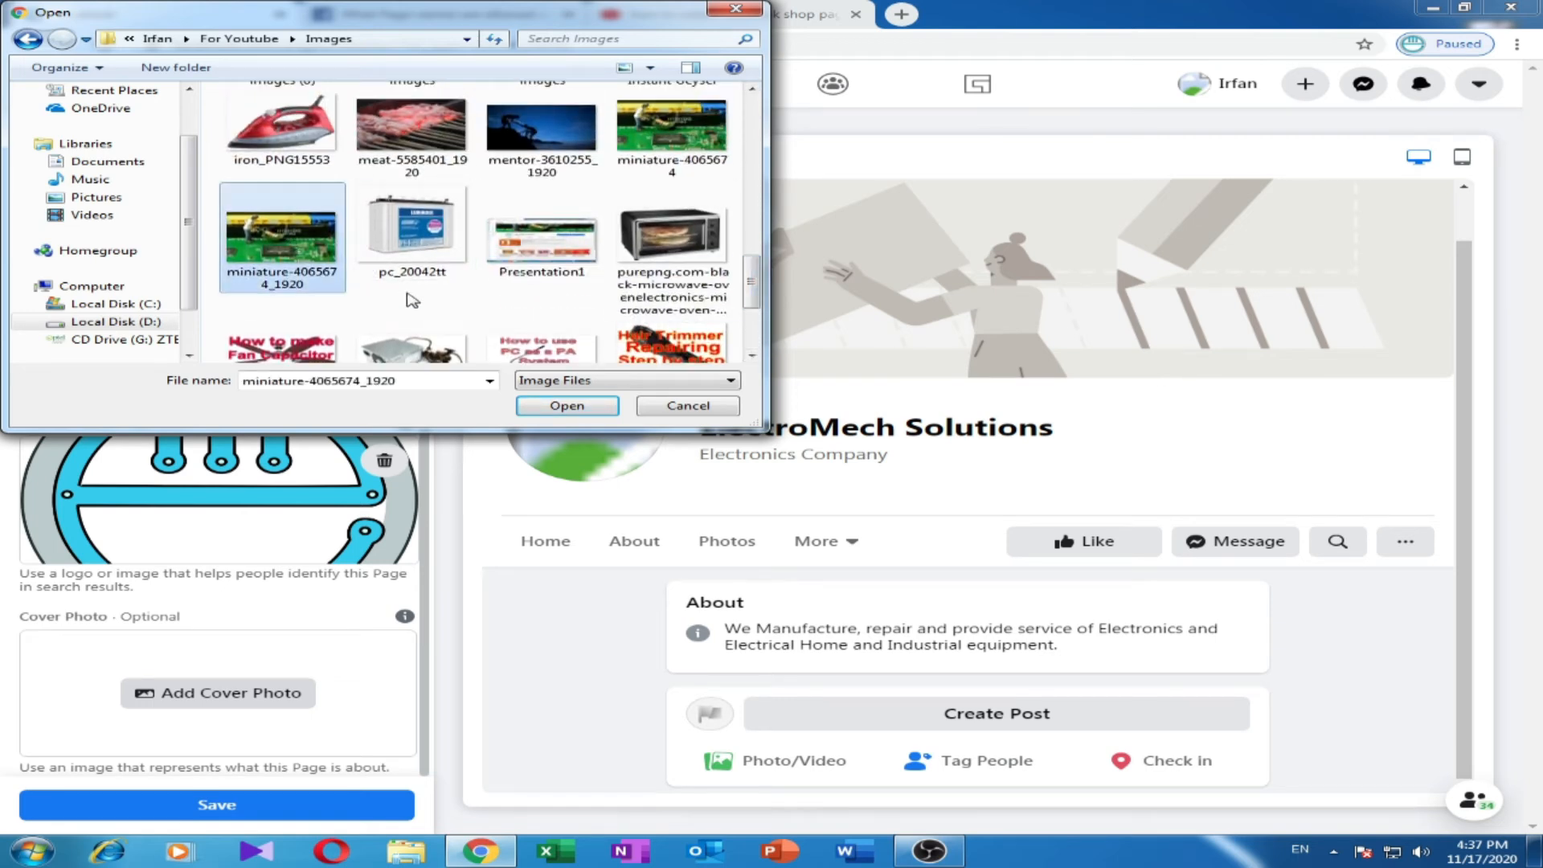
pyautogui.doubleClick(281, 241)
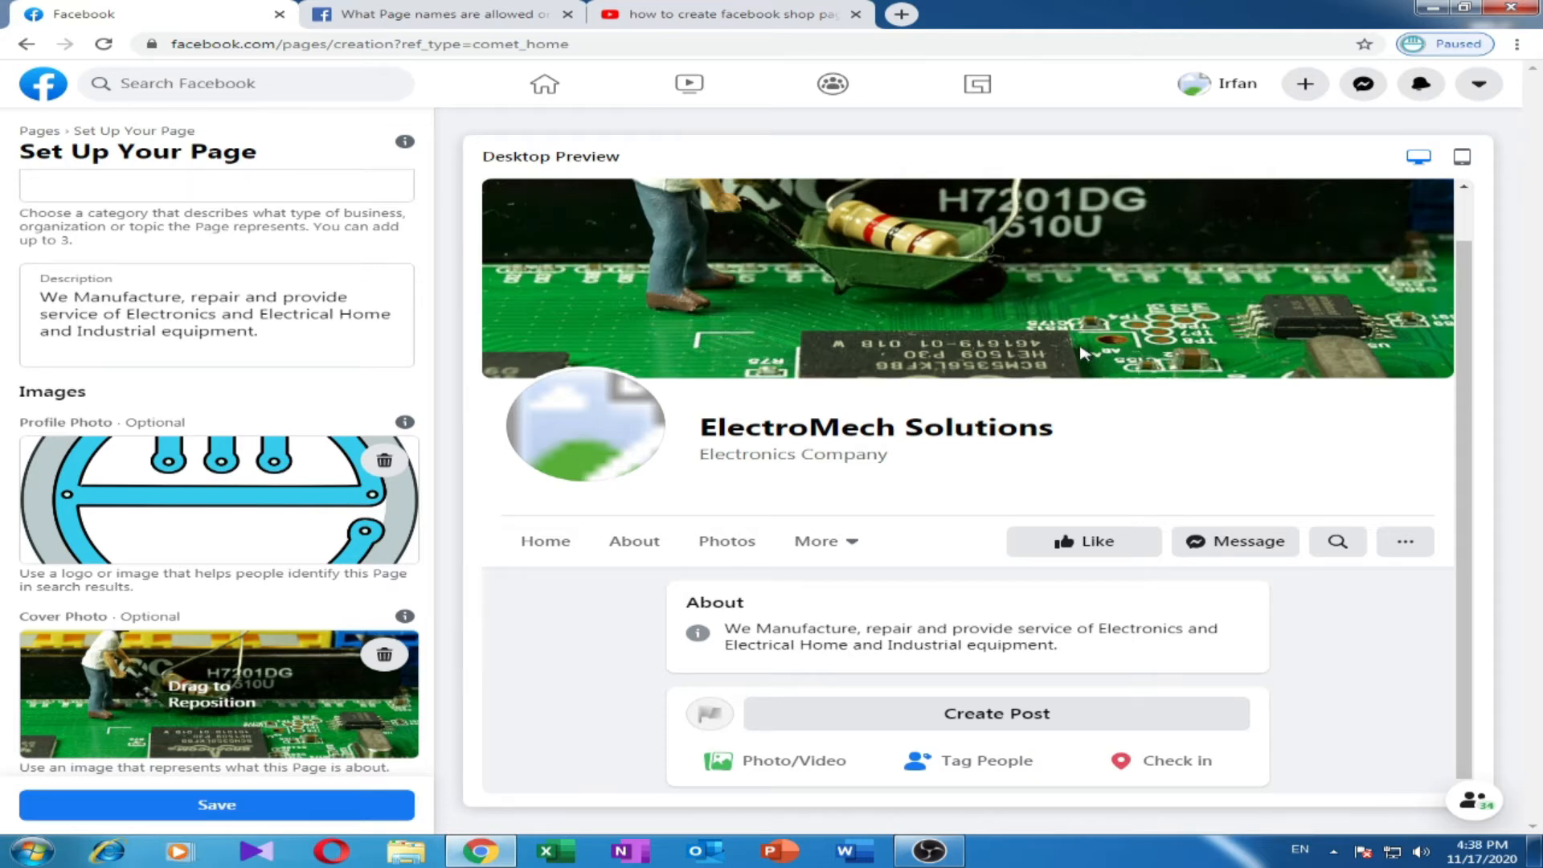
pyautogui.click(276, 806)
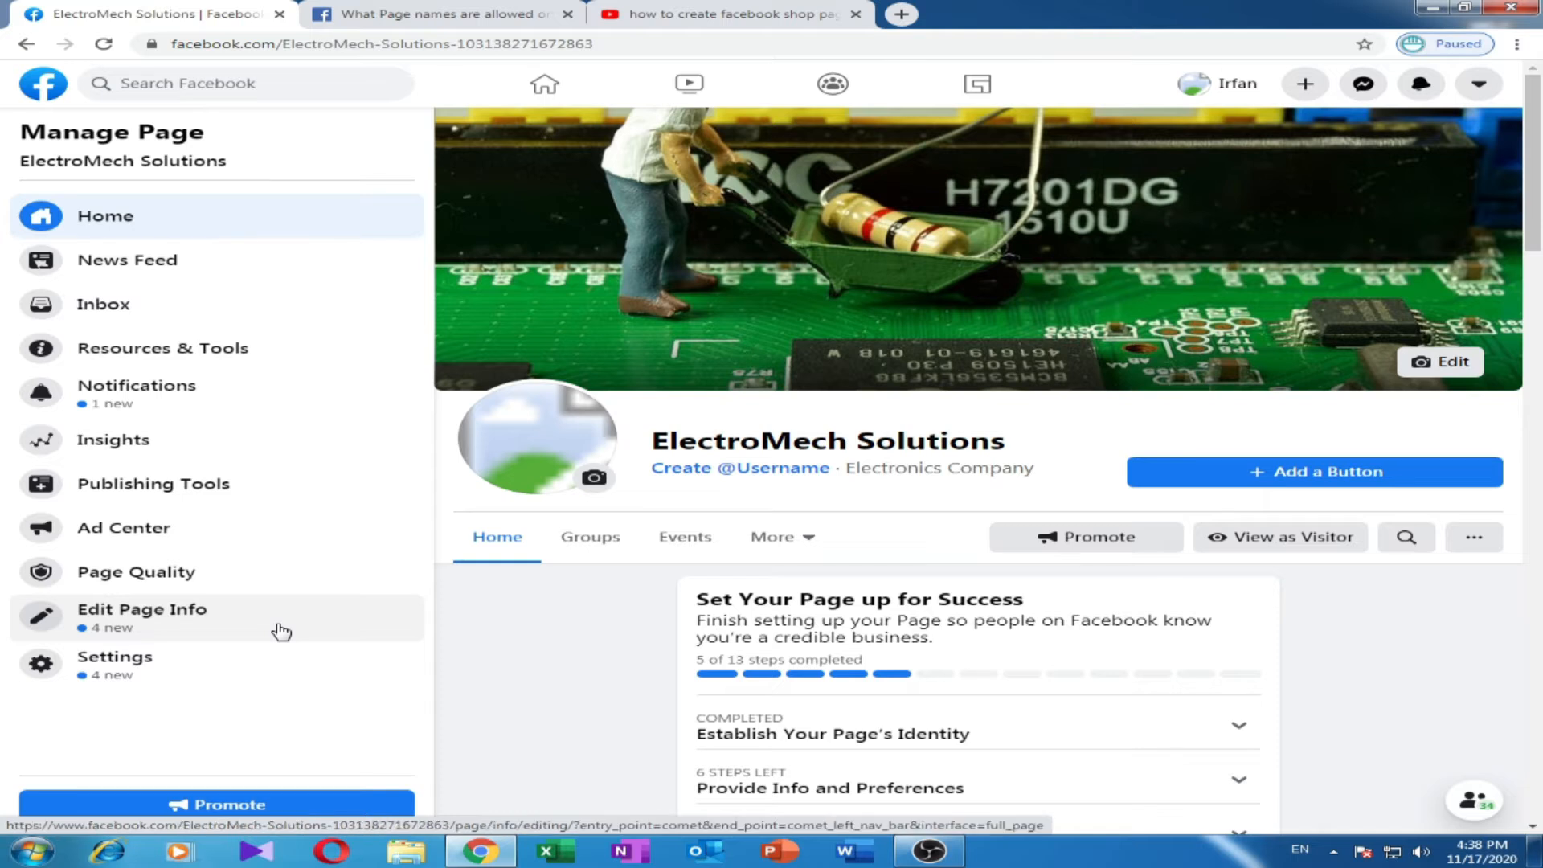
# - Turn on the Offers, Services and Shop tabs in the Page's Templates and Tabs settings
pyautogui.click(188, 673)
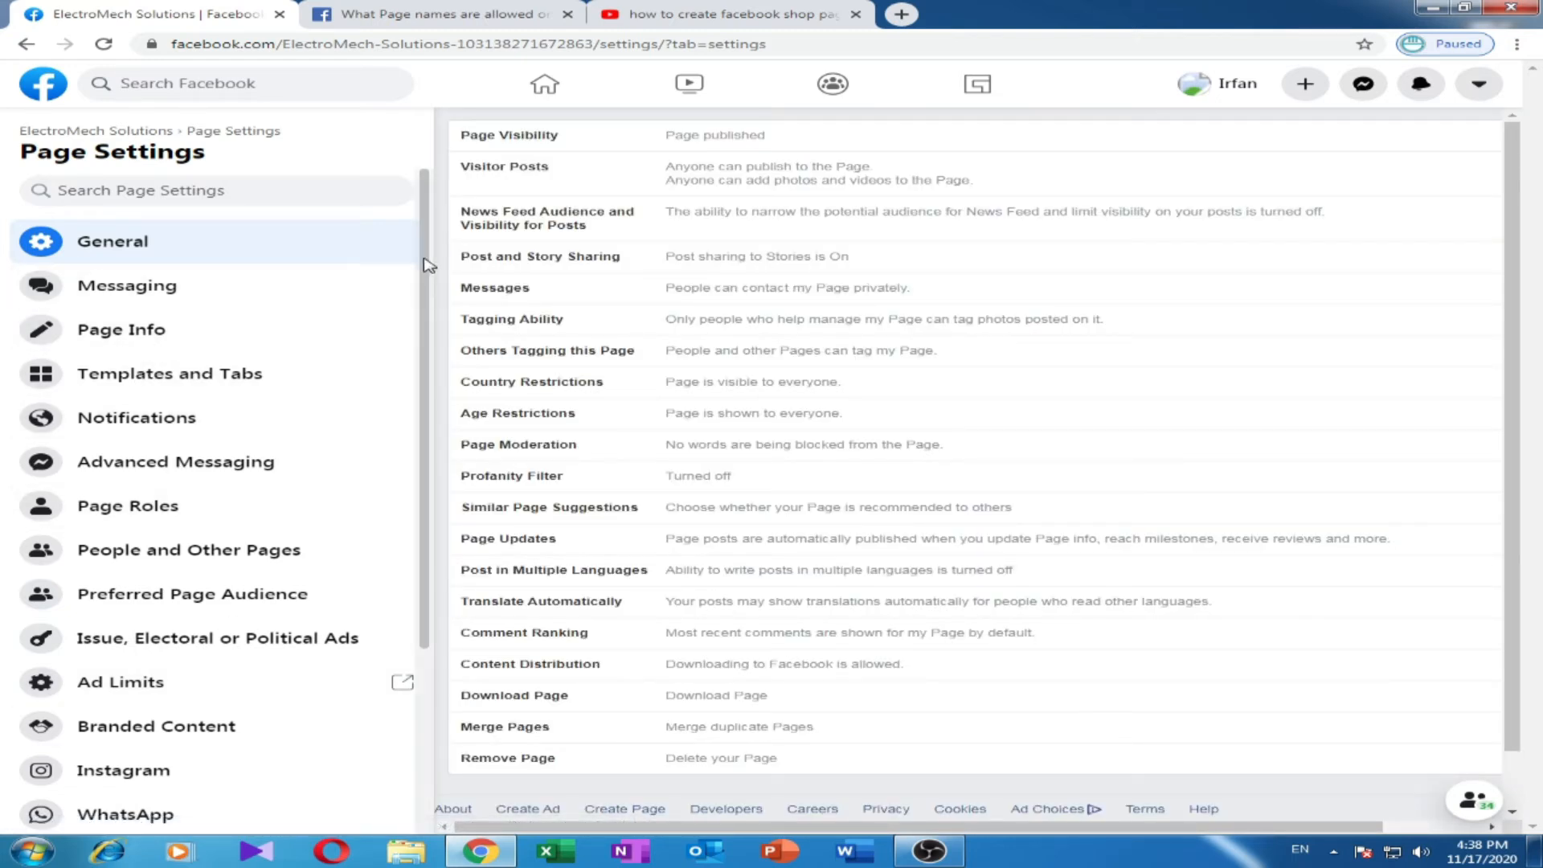
pyautogui.moveTo(422, 265); pyautogui.dragTo(430, 413)
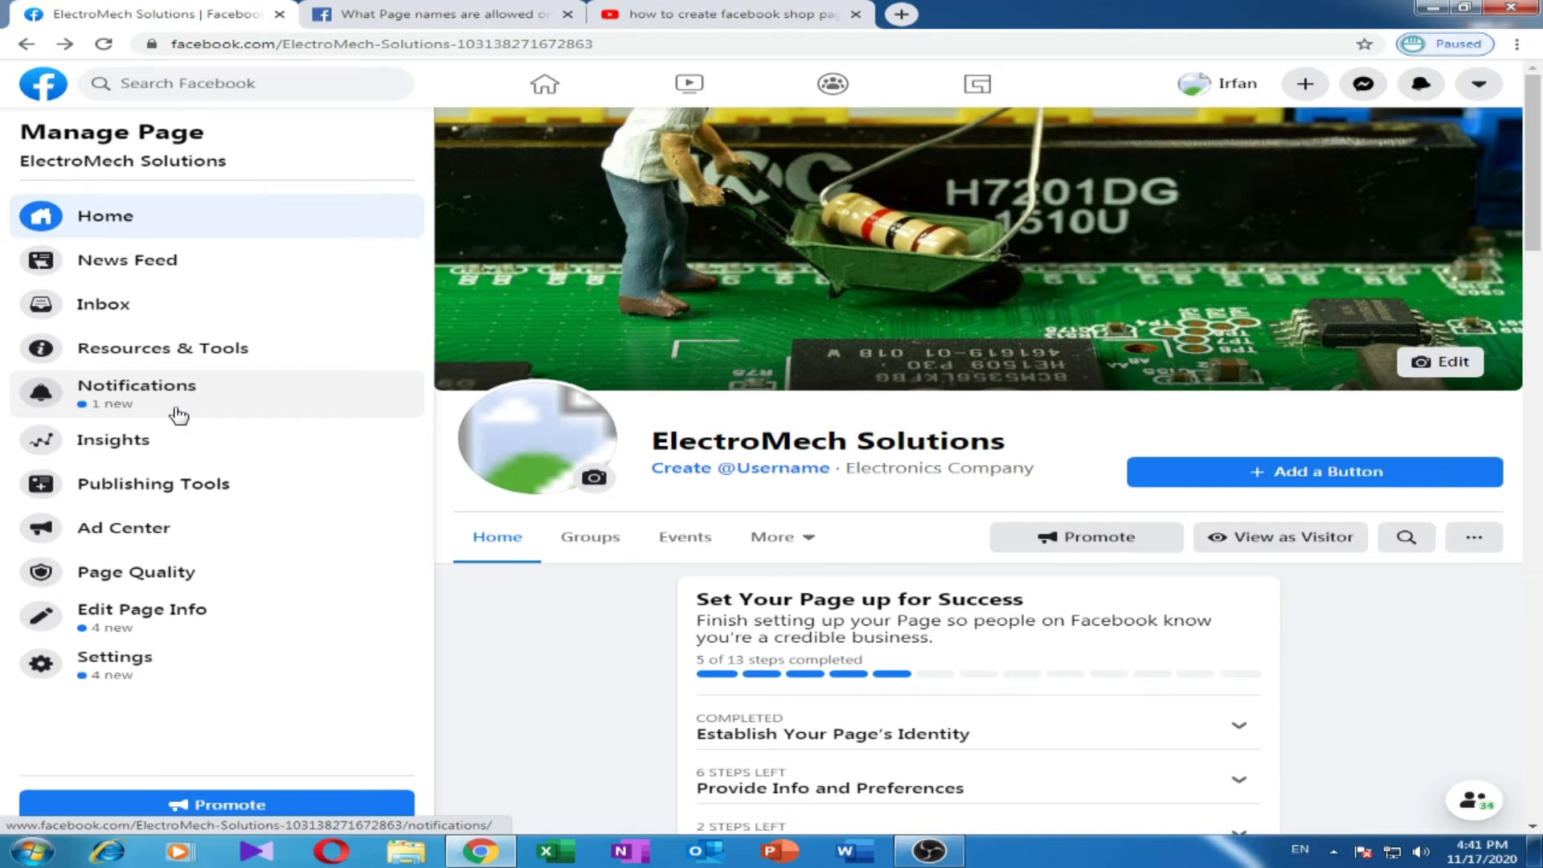
pyautogui.click(123, 674)
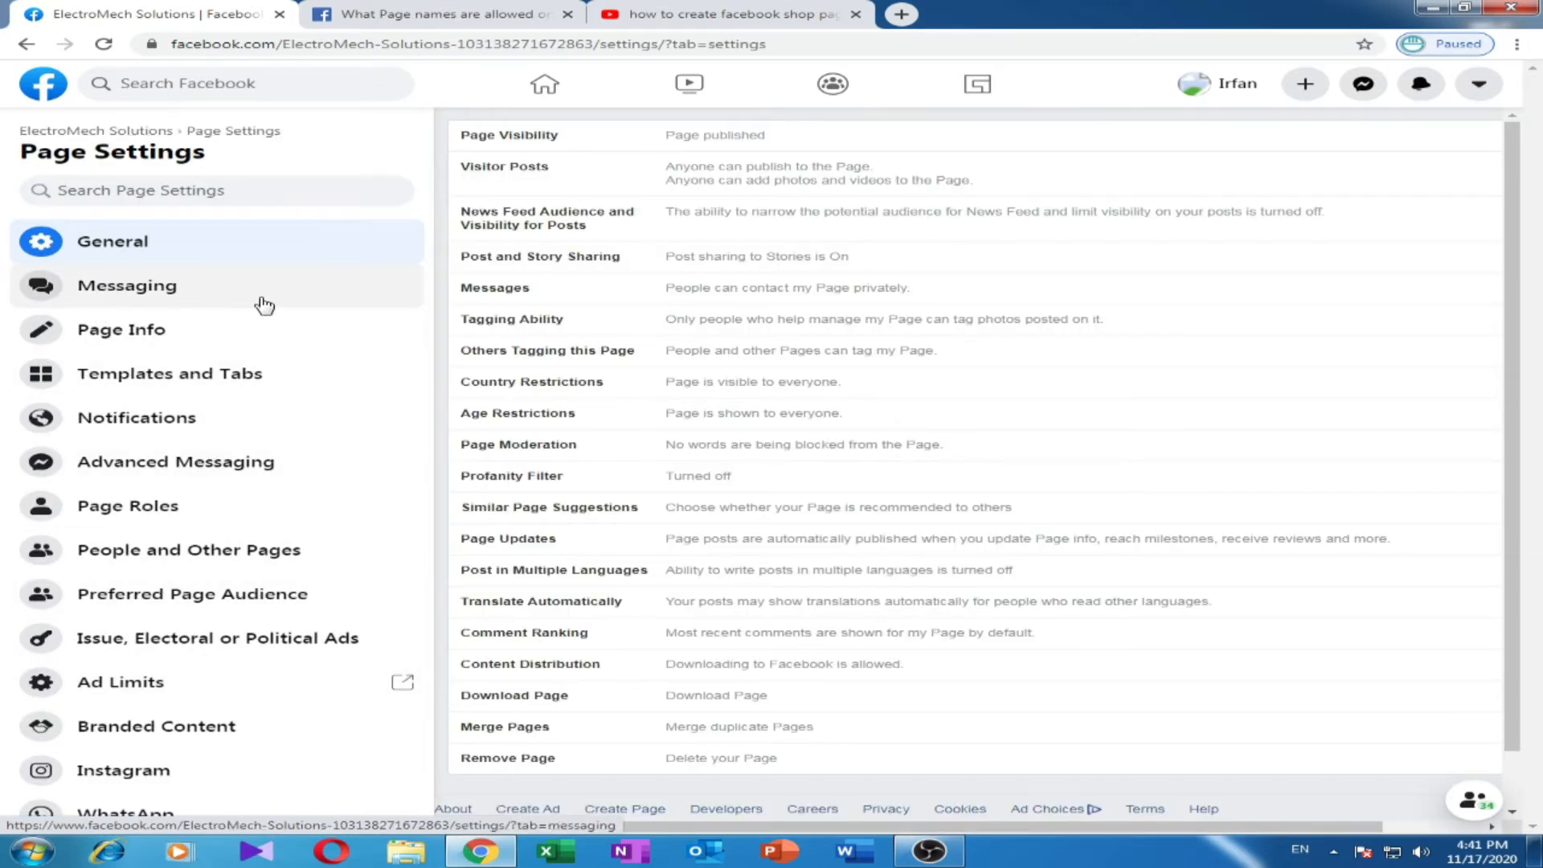
pyautogui.click(141, 376)
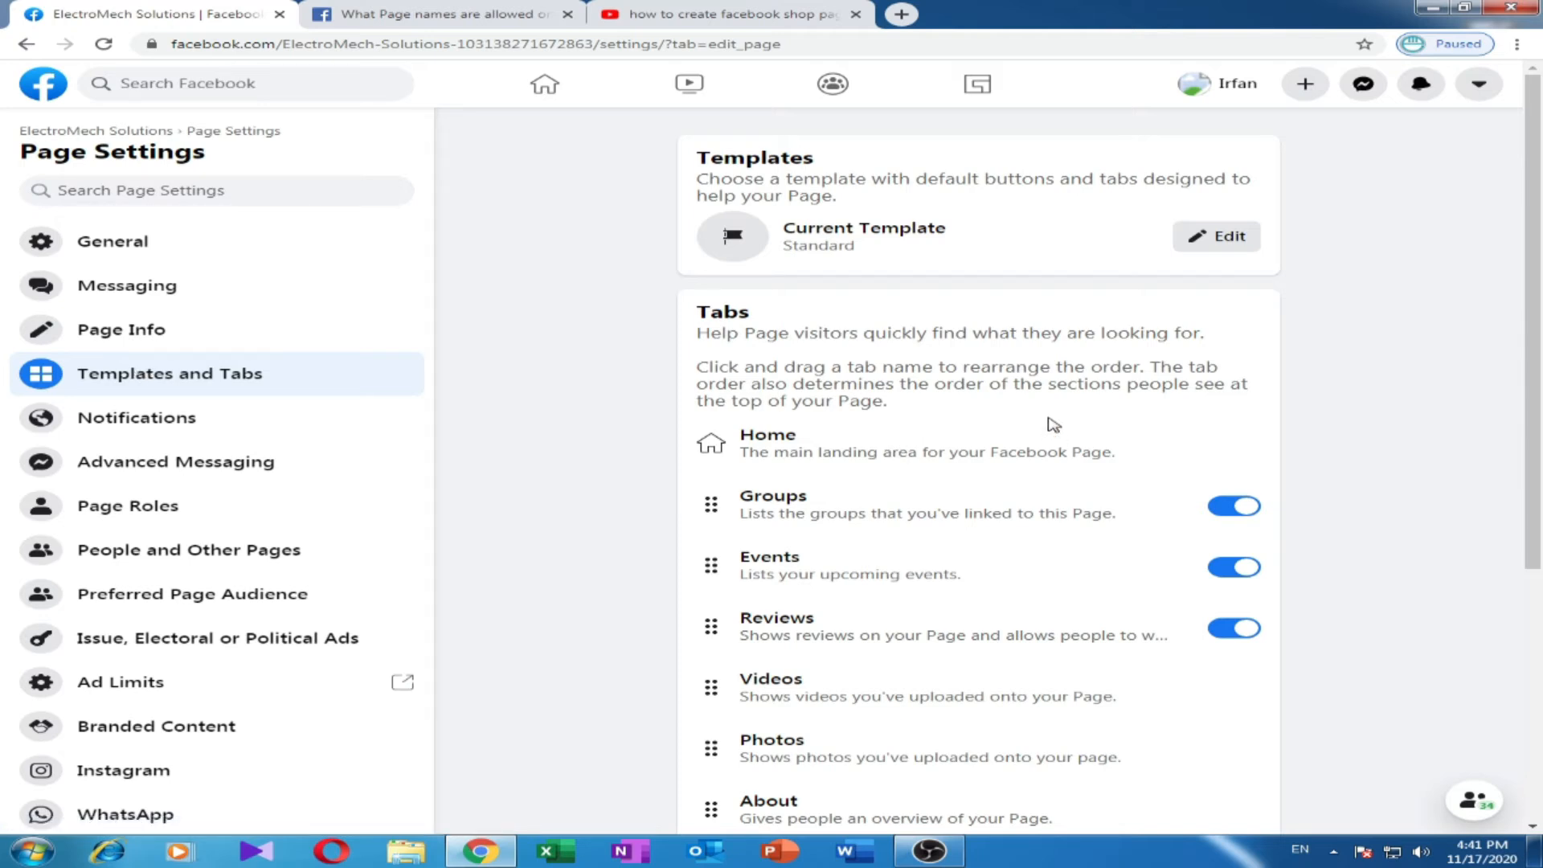
pyautogui.scroll(-5, 925, 426)
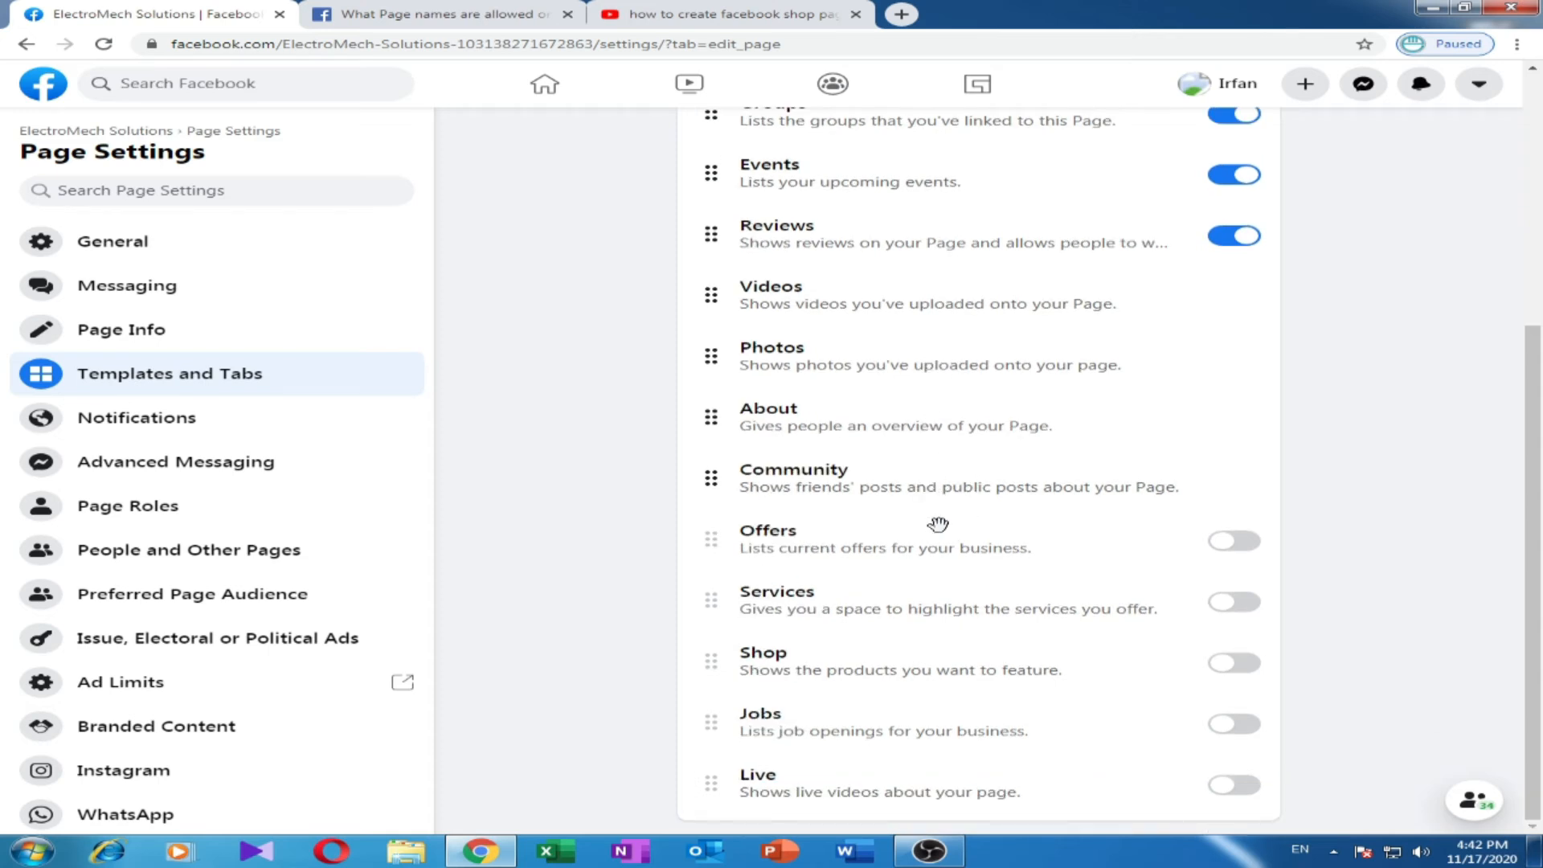
pyautogui.click(1227, 551)
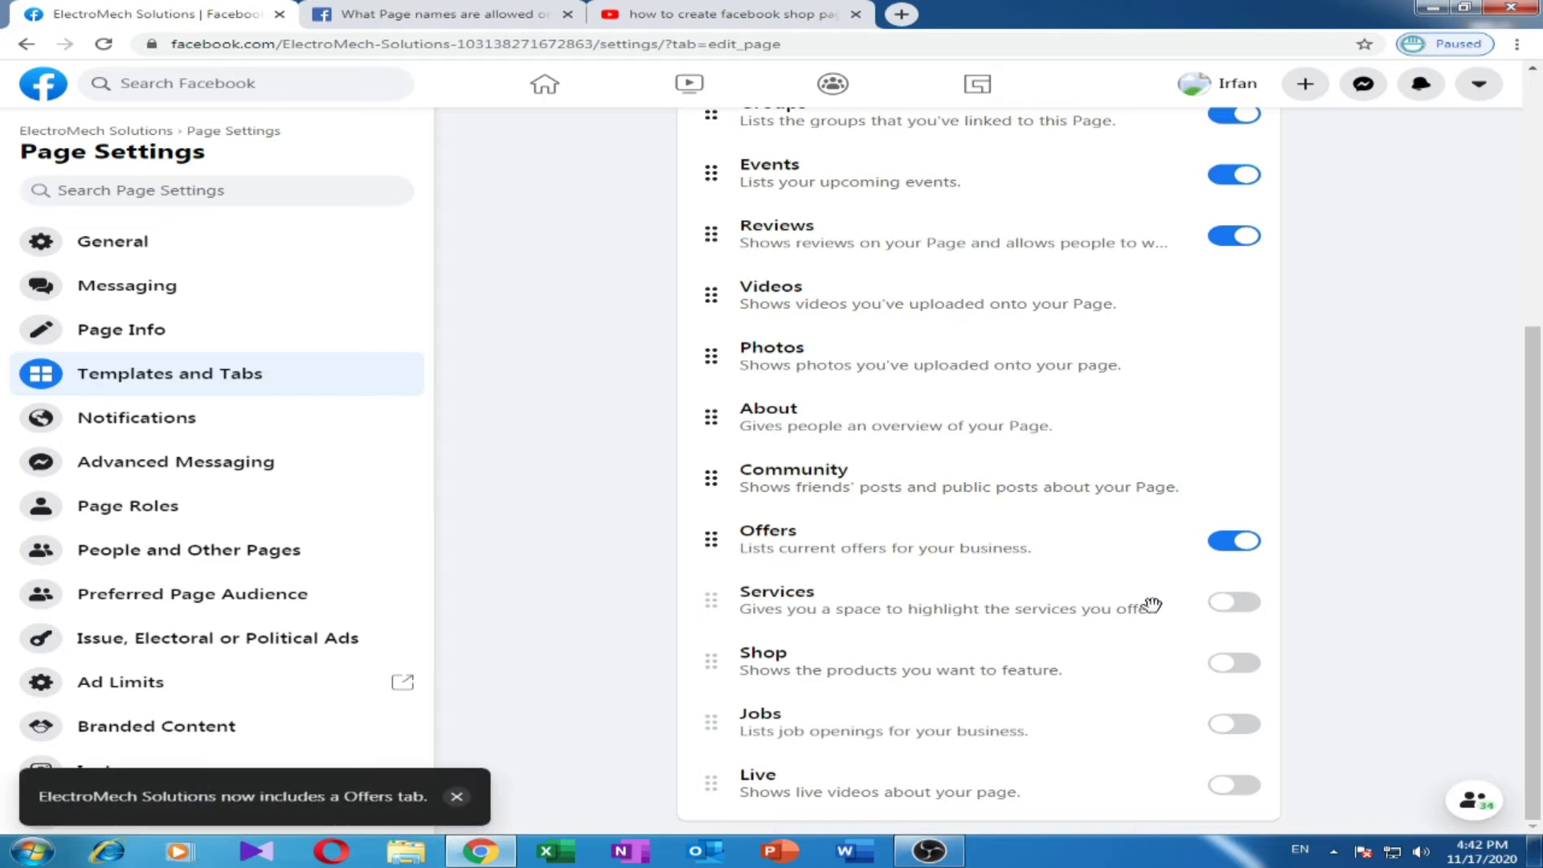
pyautogui.click(1228, 611)
pyautogui.click(1228, 667)
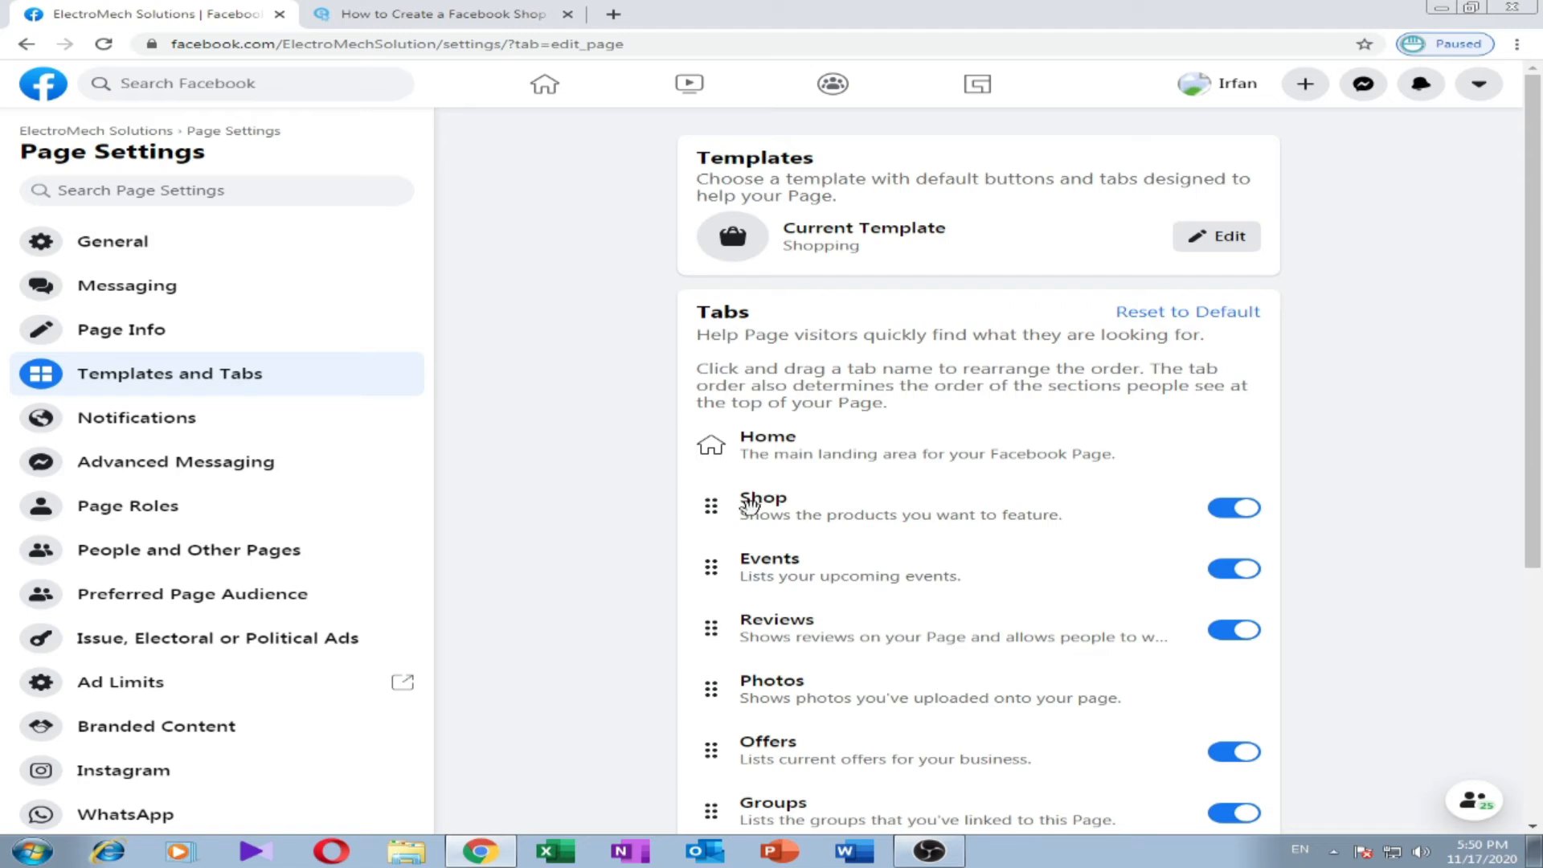
# - Look through the Page's tab list and switch the Shop tab off and back on
pyautogui.scroll(-1, 888, 555)
pyautogui.scroll(-4, 888, 555)
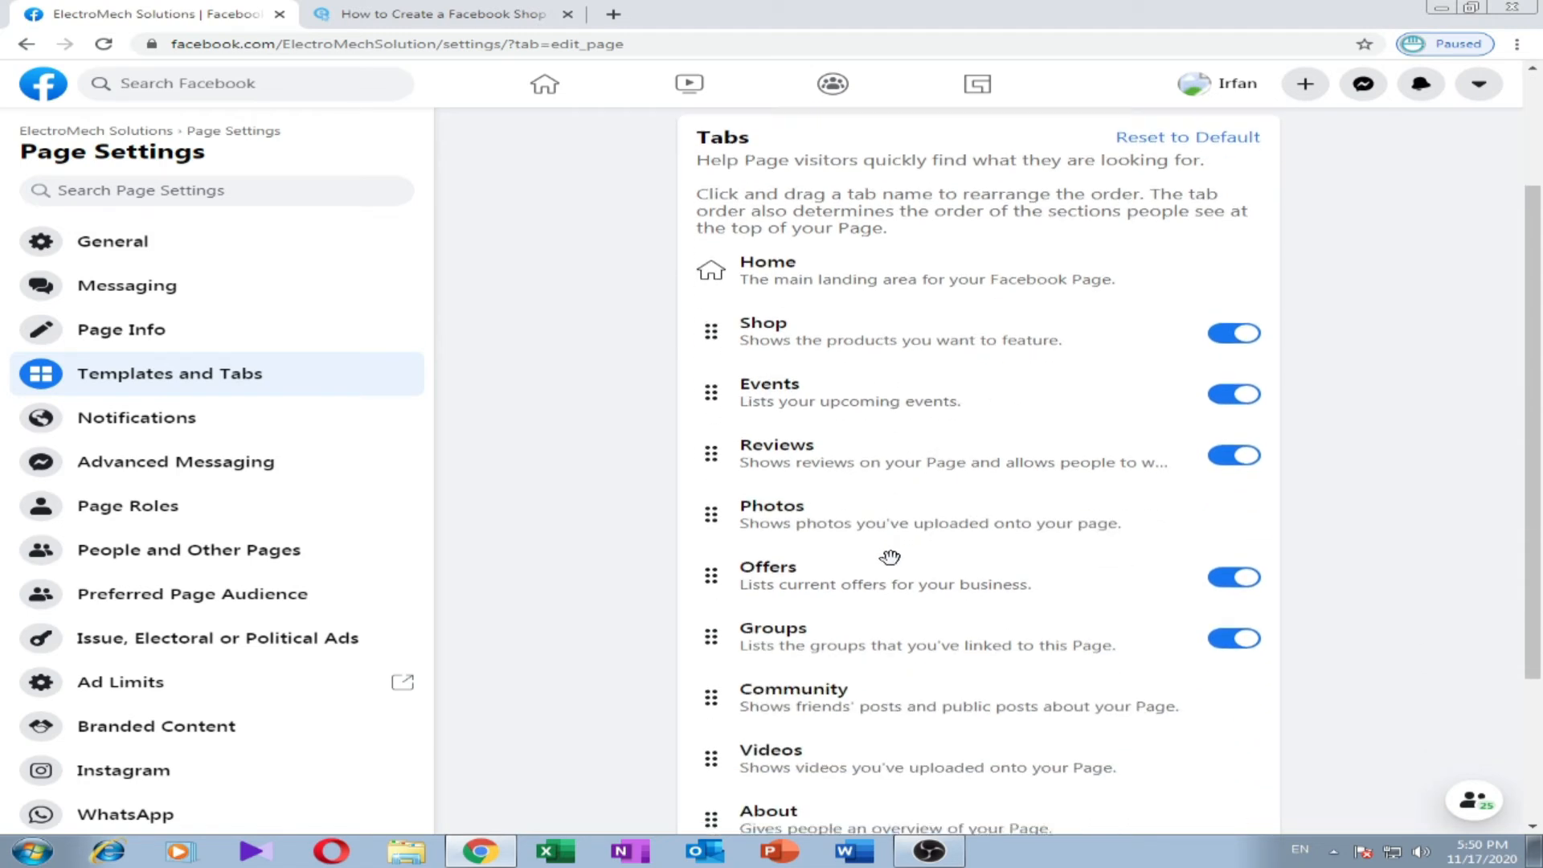
pyautogui.scroll(-1, 883, 561)
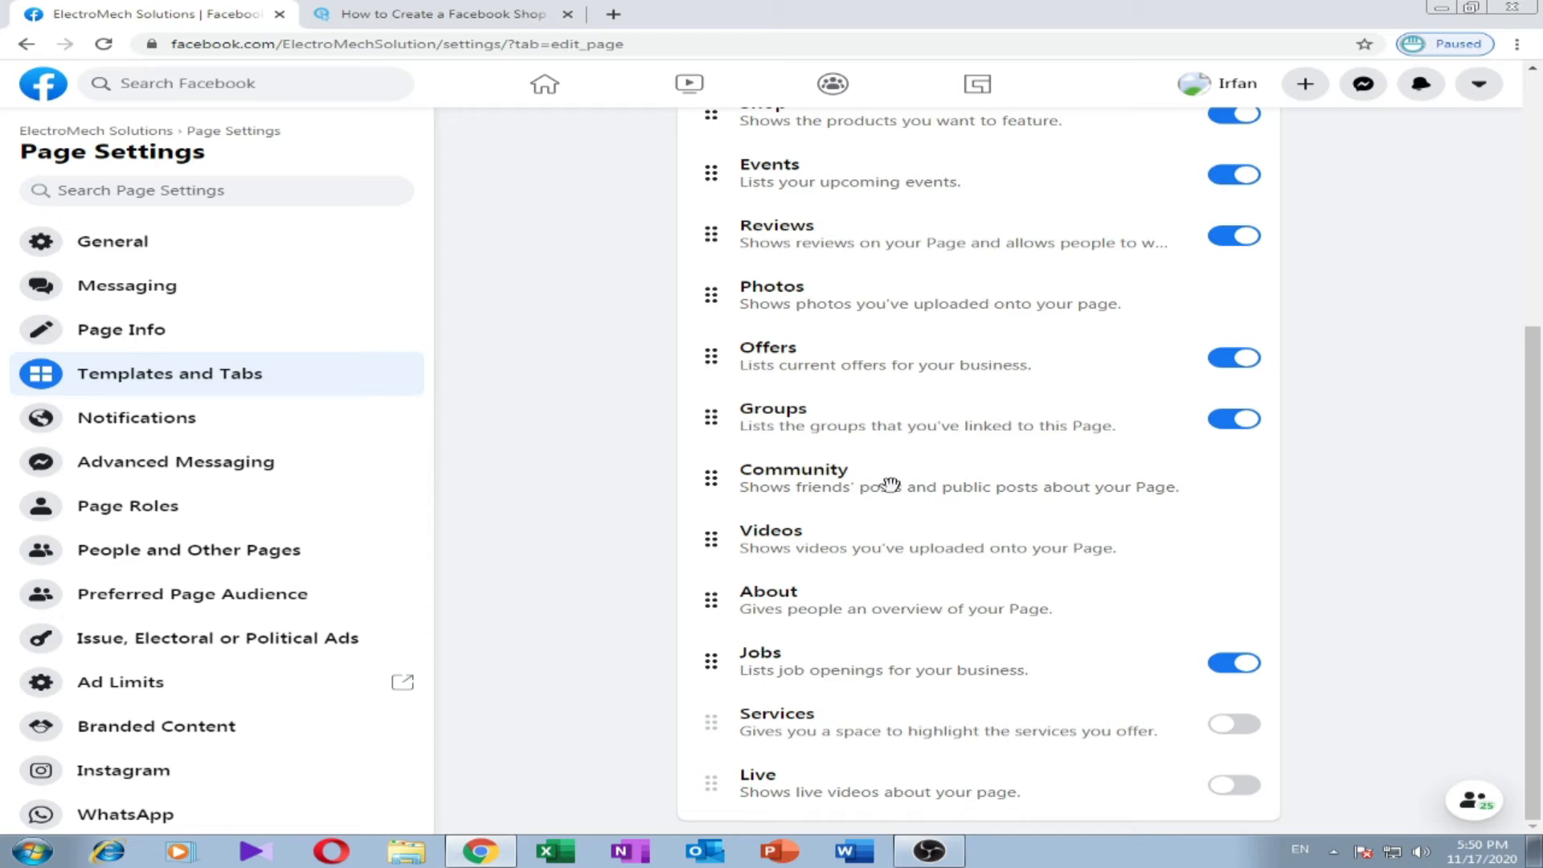
pyautogui.scroll(5, 852, 511)
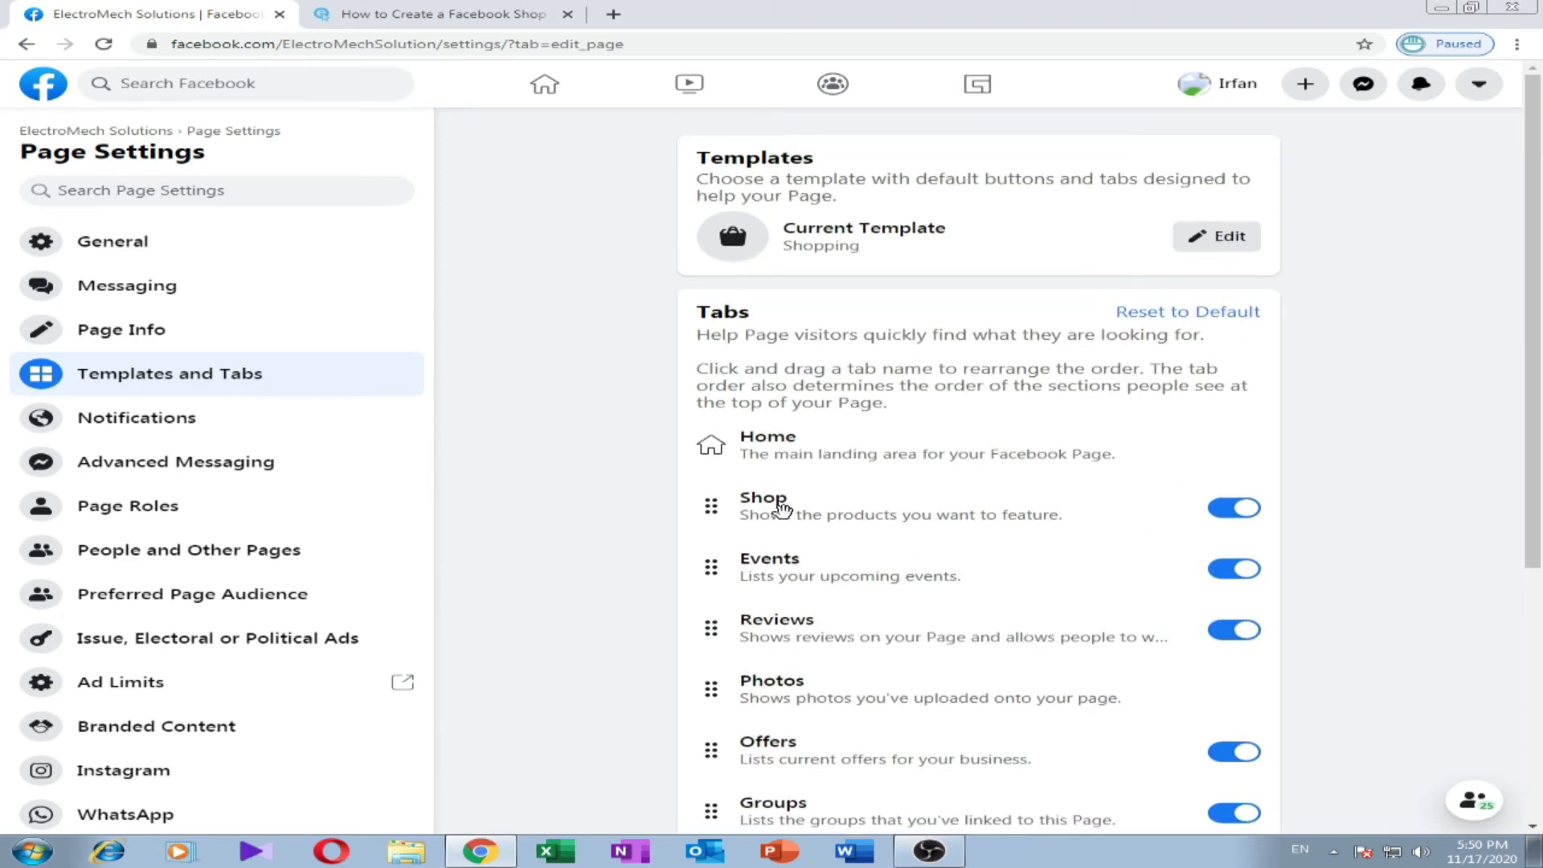
pyautogui.click(1242, 509)
pyautogui.click(1233, 513)
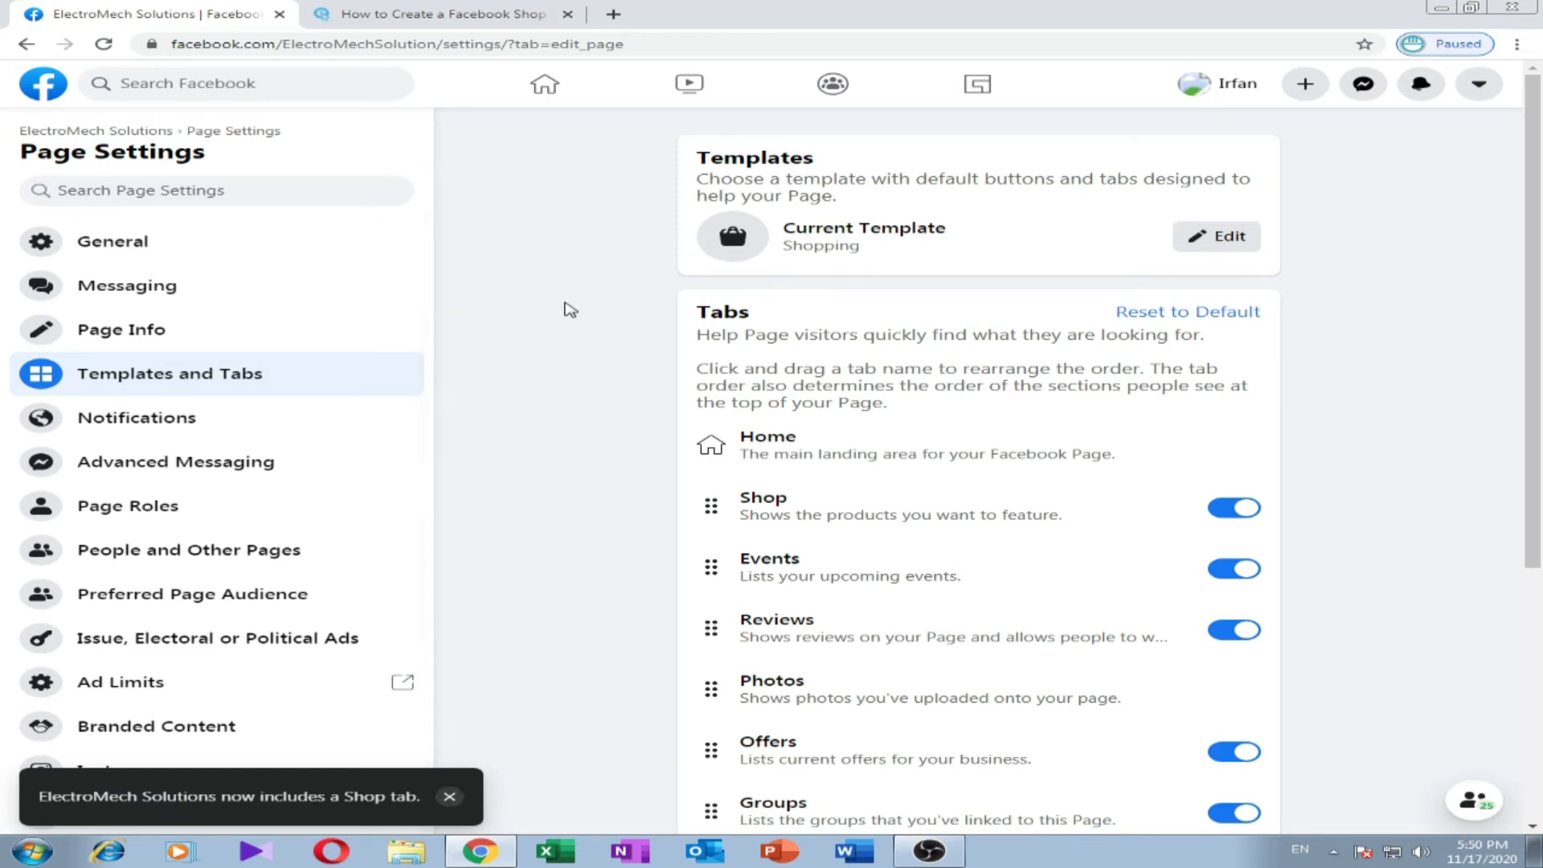
# - Go to the Page's Shop section and agree to the Merchant Terms and Policies to set it up
pyautogui.click(80, 131)
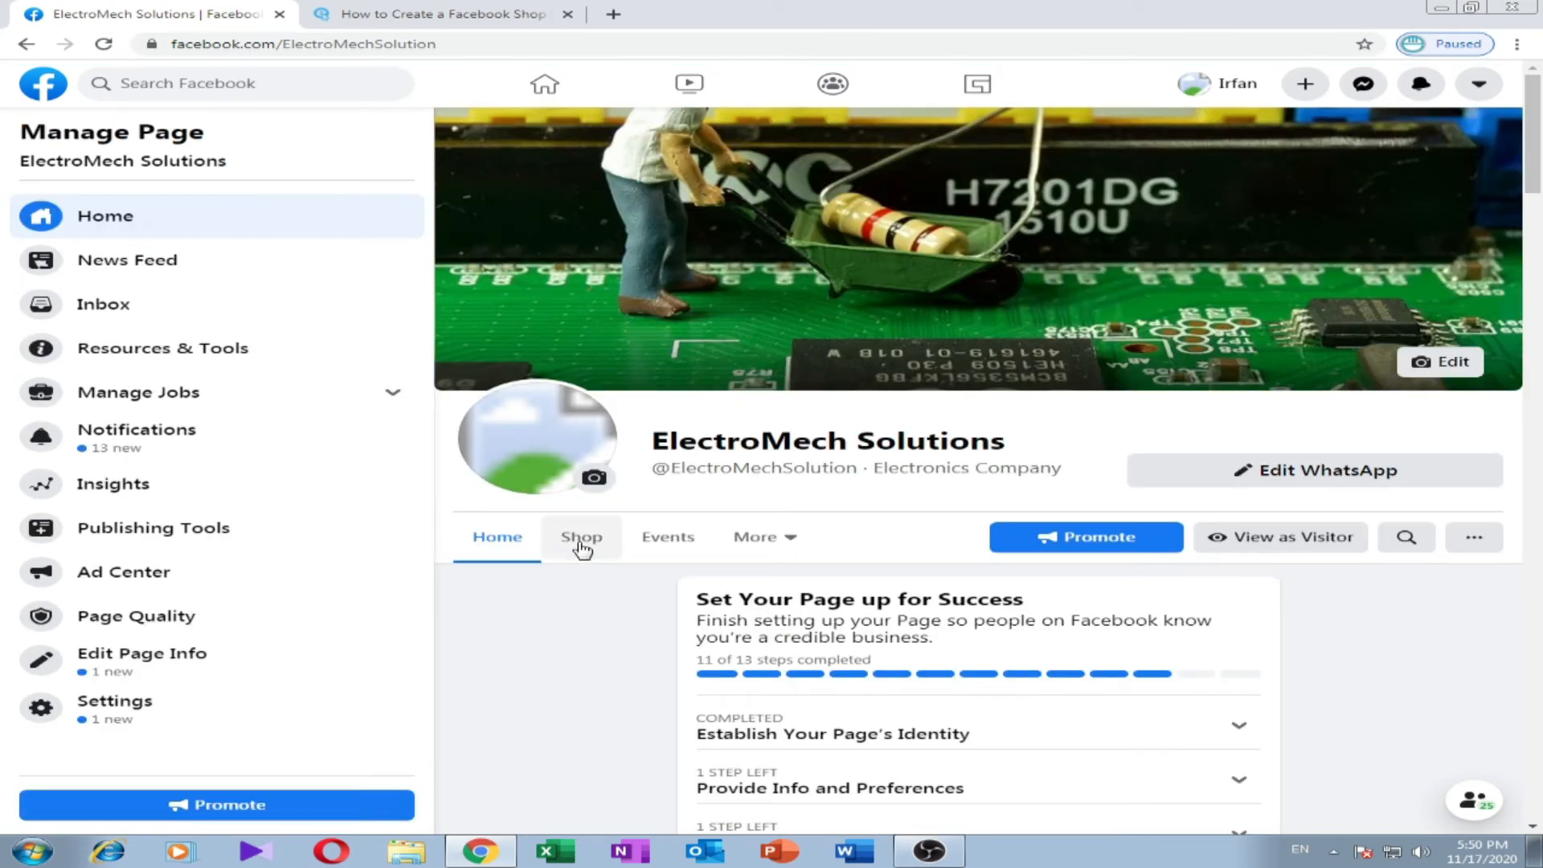
pyautogui.click(582, 543)
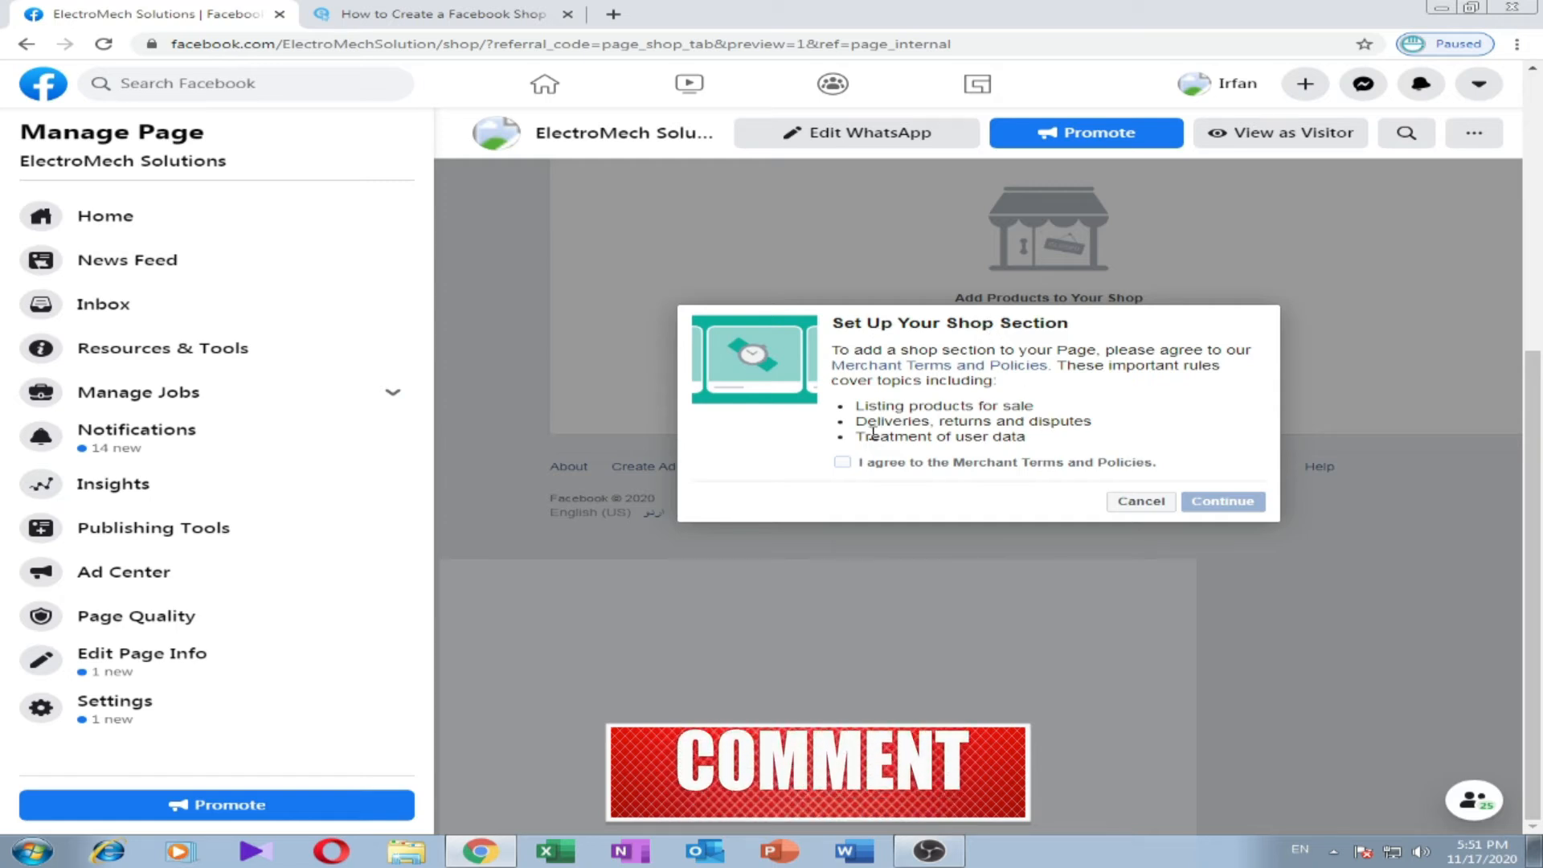
pyautogui.click(843, 464)
pyautogui.click(1228, 505)
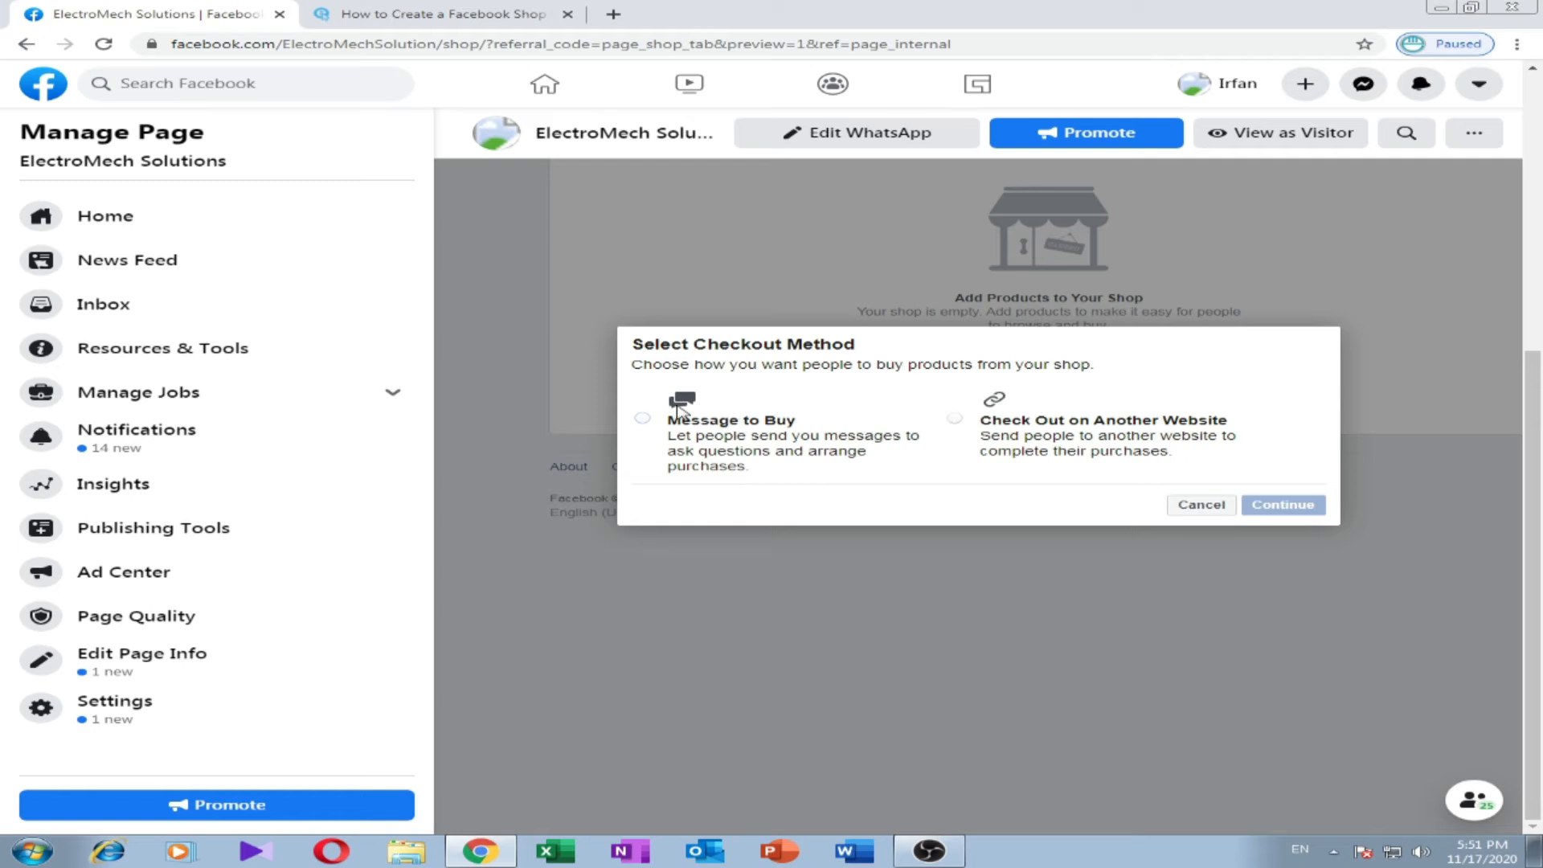
# - Choose Message to Buy as the shop's checkout method and save Pakistani Rupee as its currency
pyautogui.click(643, 420)
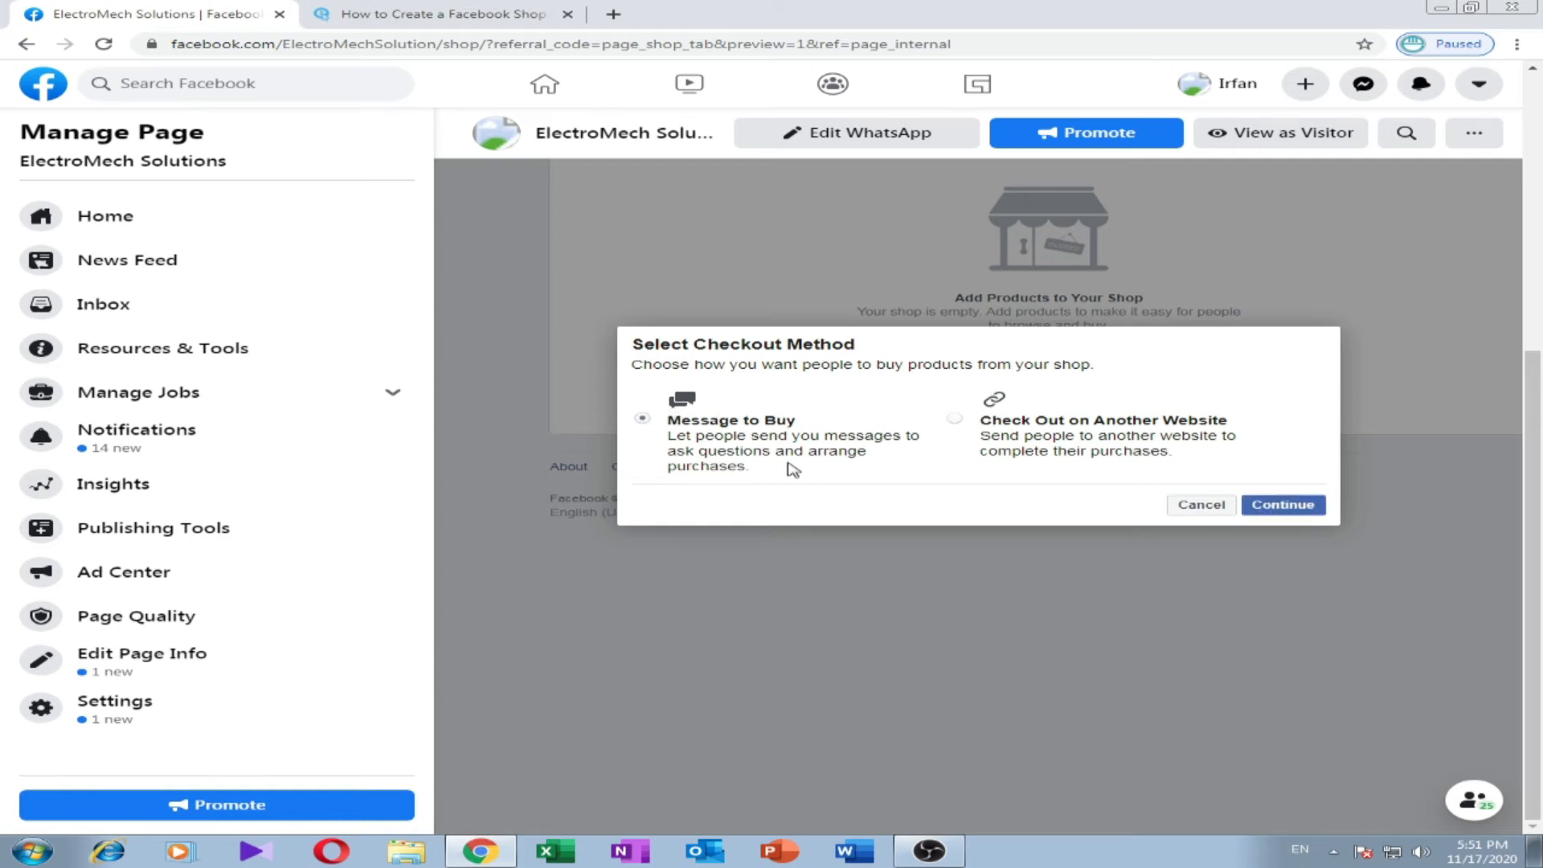
pyautogui.click(1311, 508)
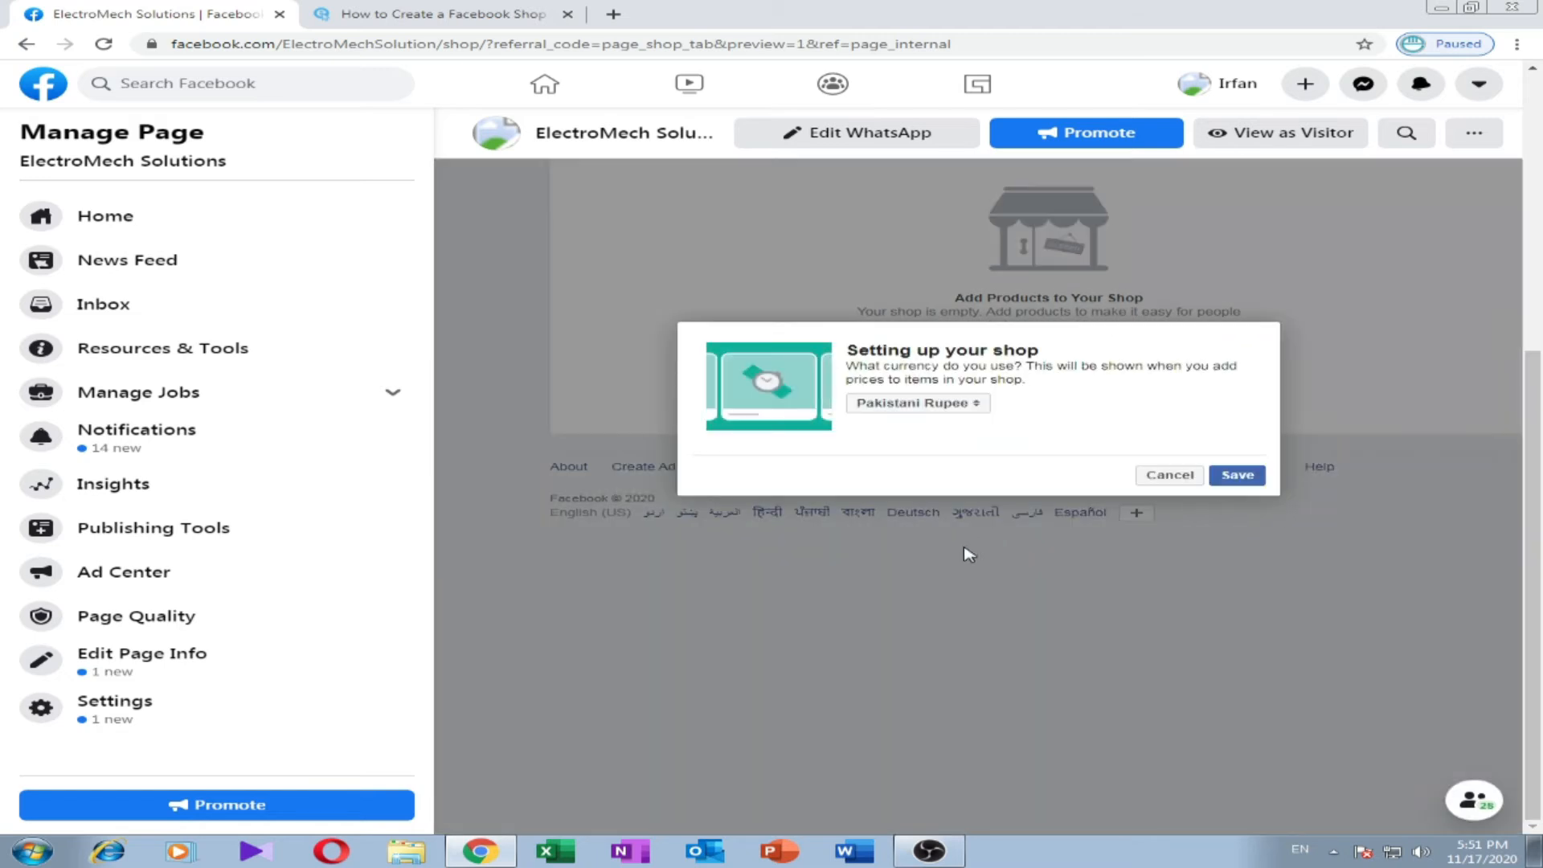
pyautogui.click(975, 410)
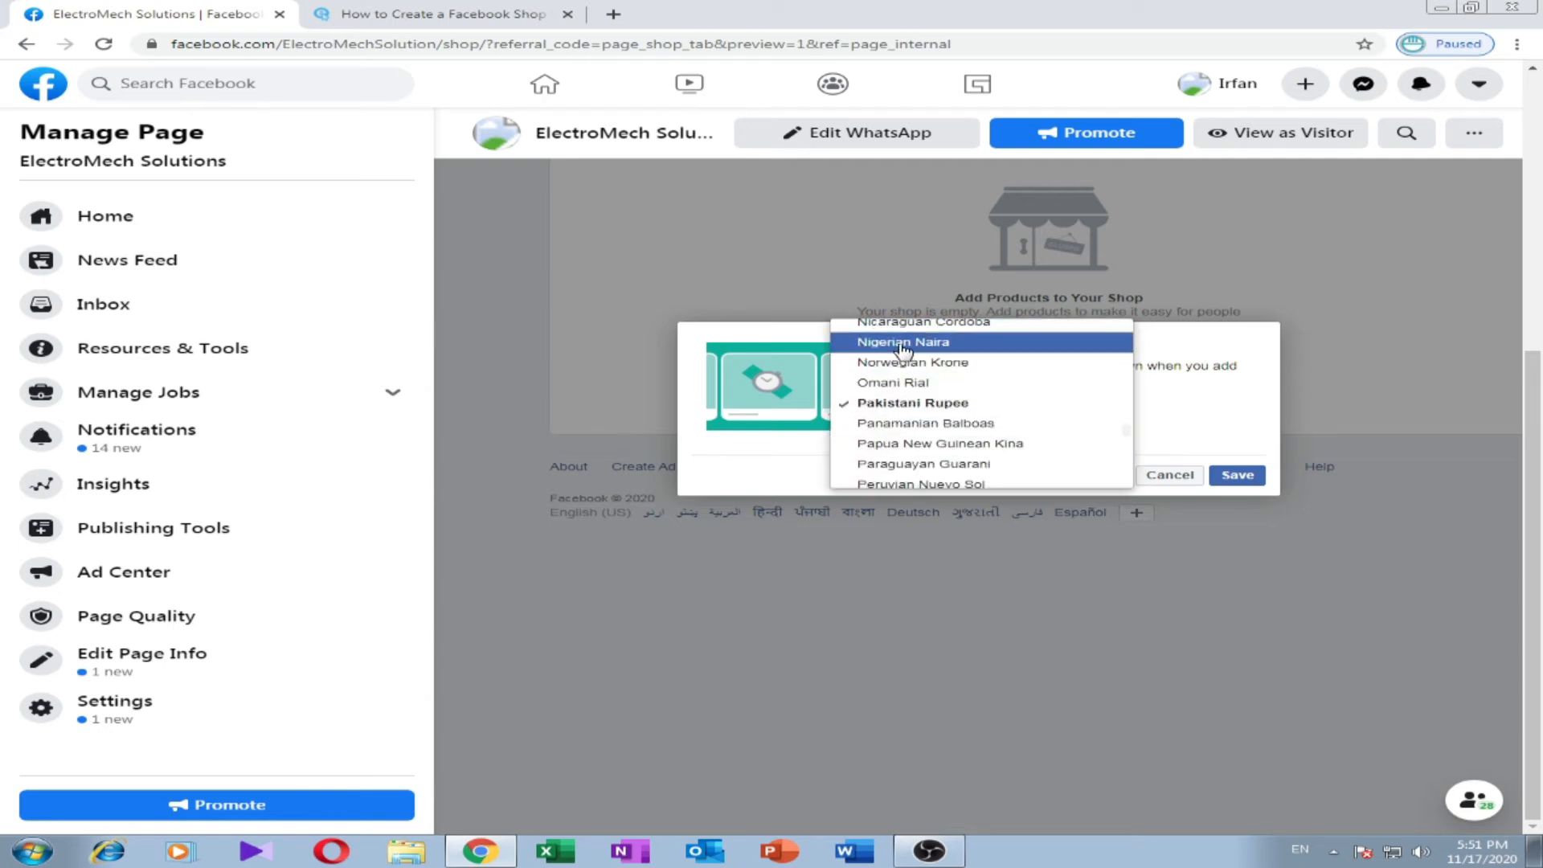
pyautogui.click(885, 410)
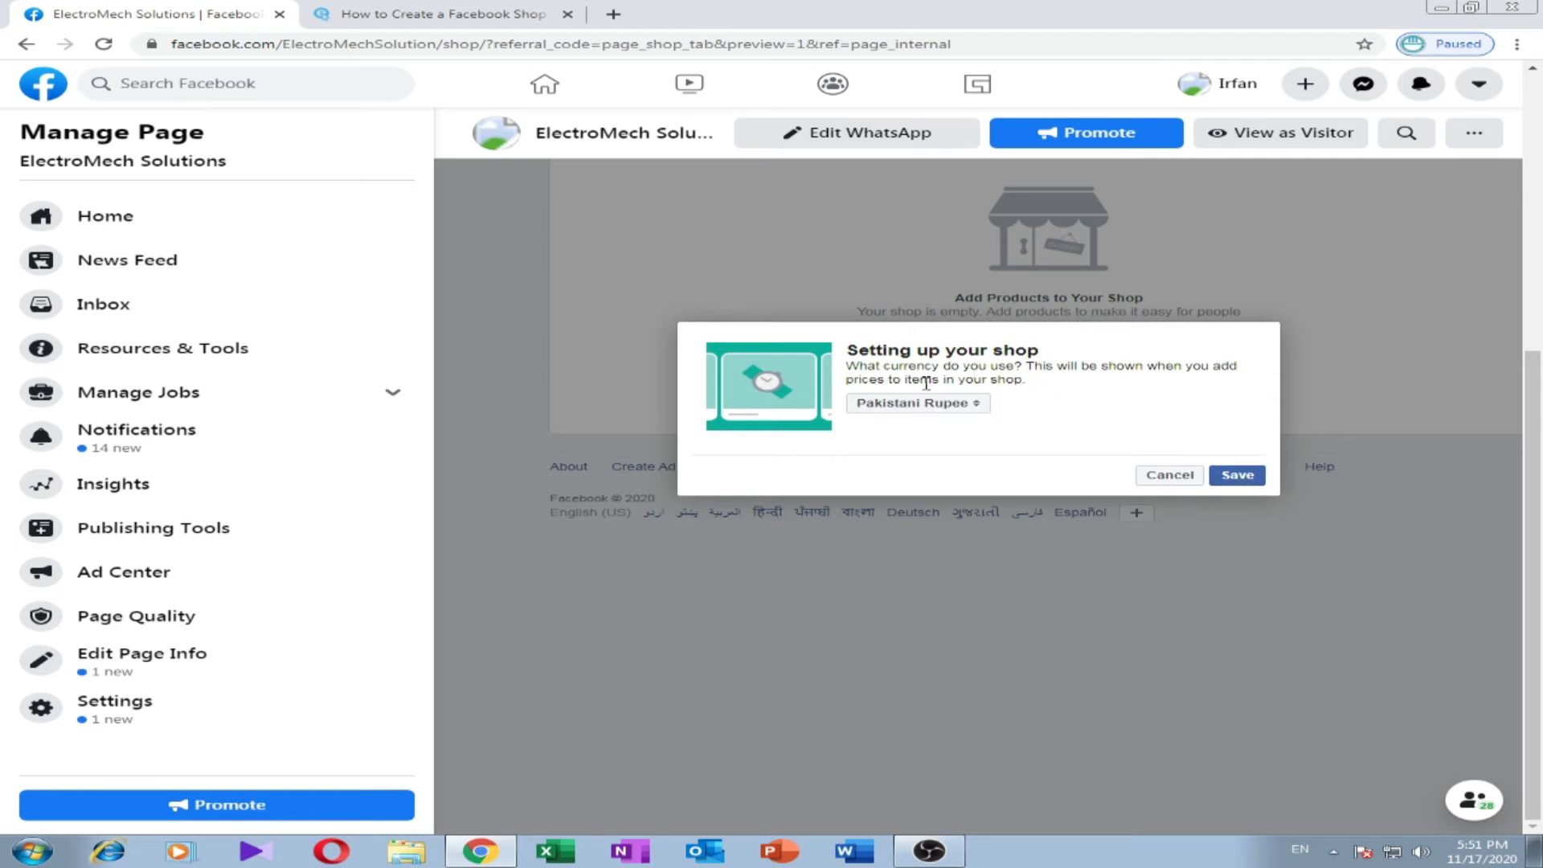
pyautogui.click(1251, 476)
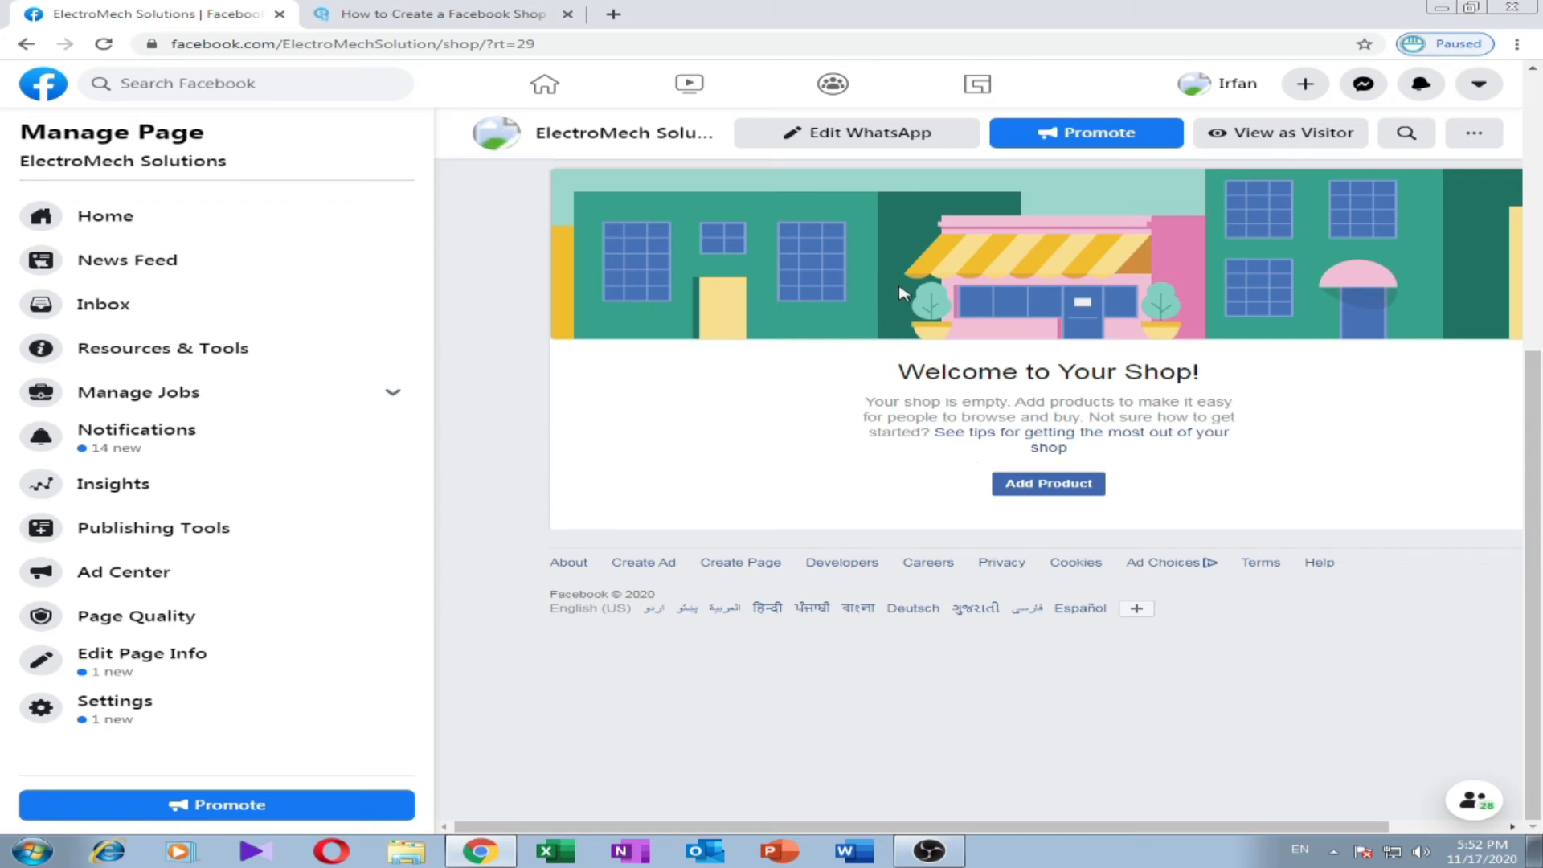
# - Start a new shop product with the yellow bulb box photo from the For Youtube folder and name it "LED Bulb"
pyautogui.click(1028, 491)
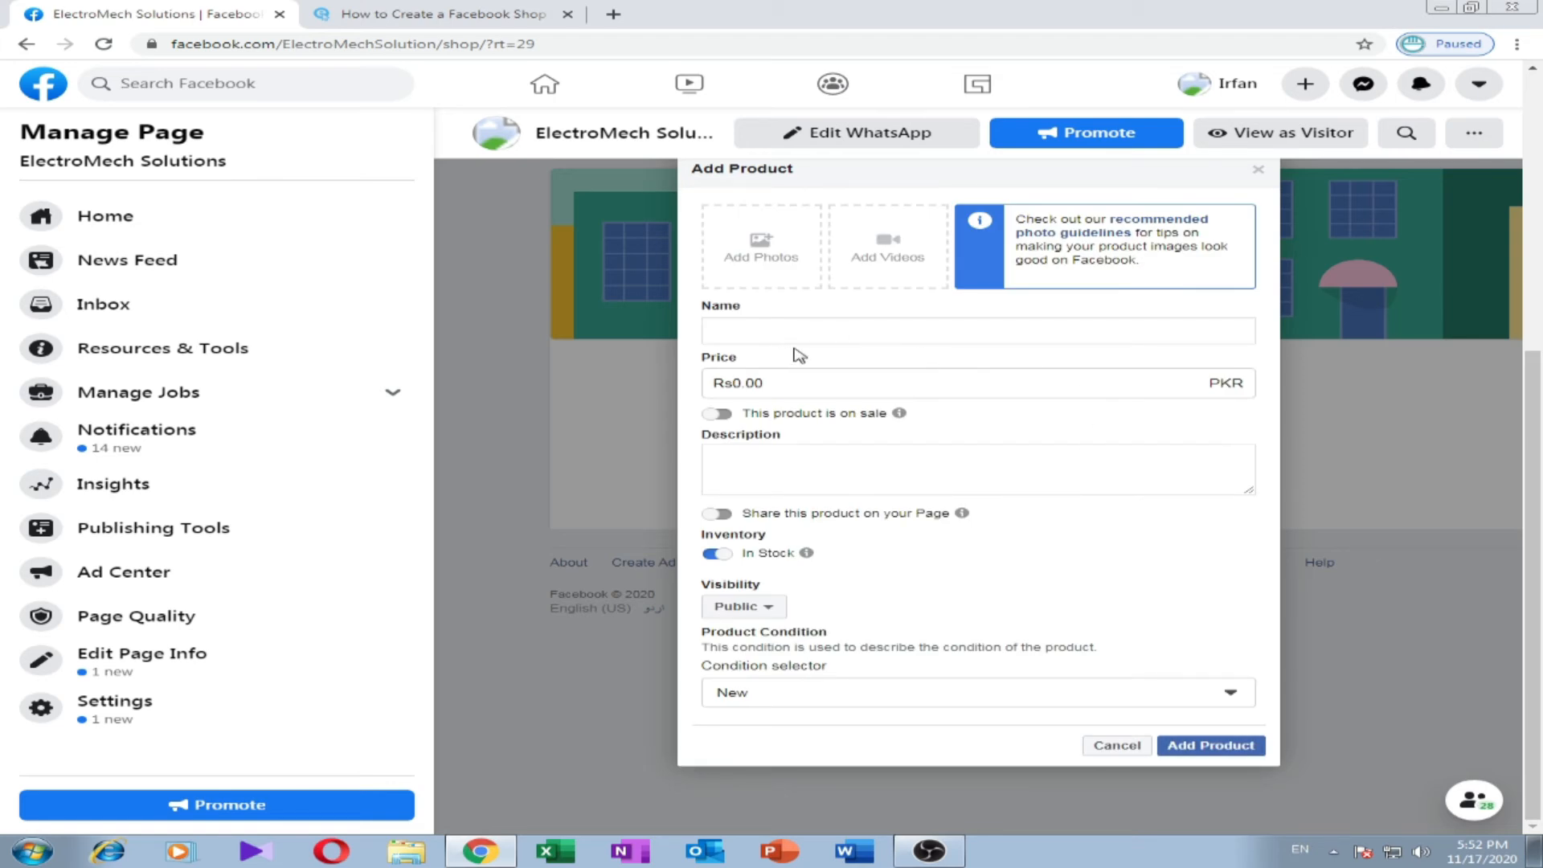
pyautogui.click(764, 245)
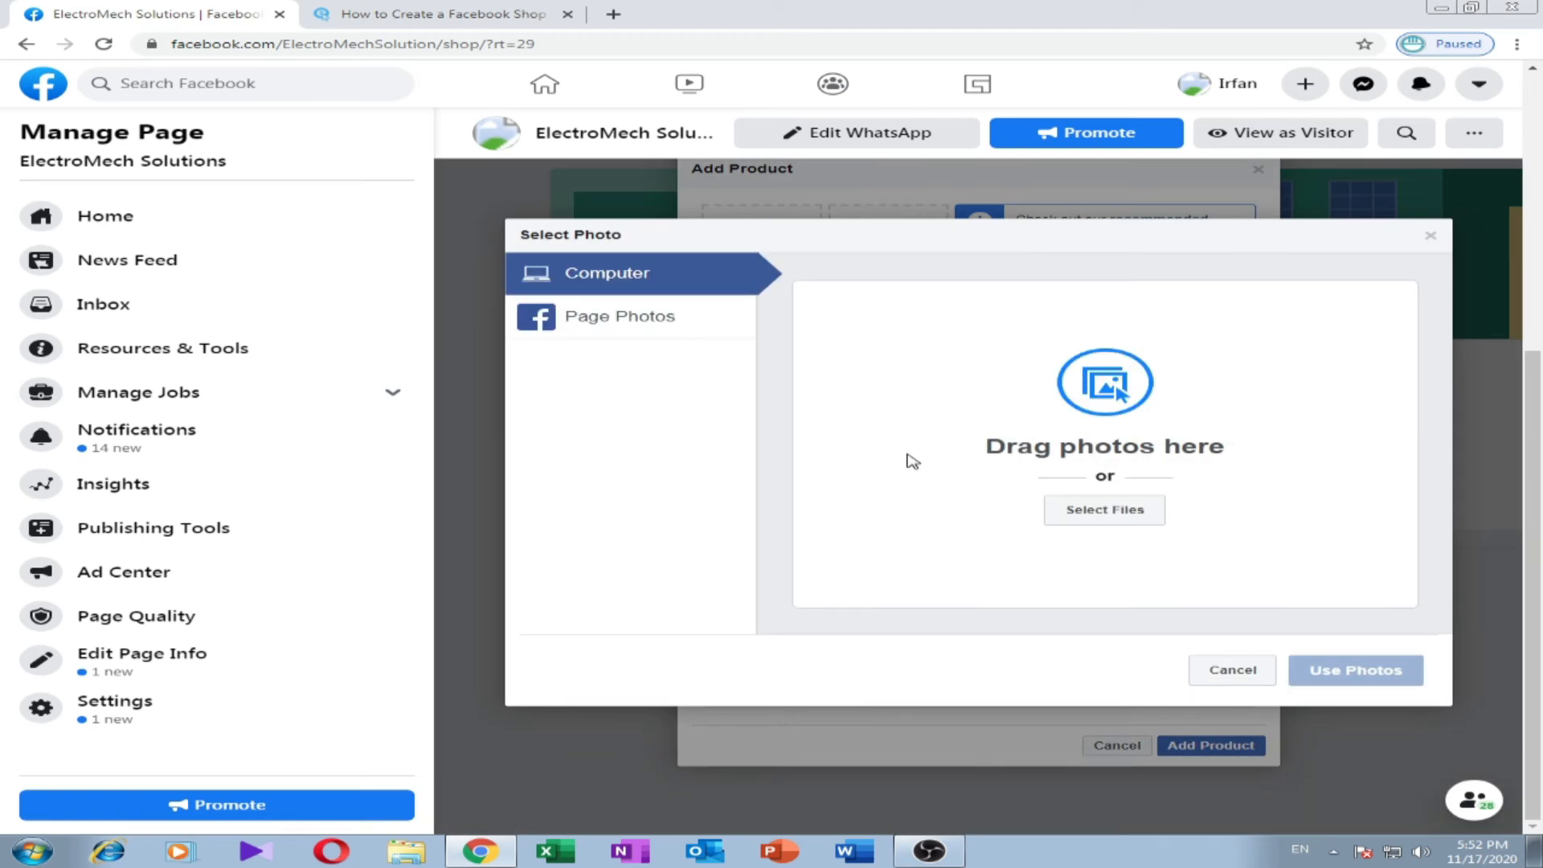
pyautogui.click(1097, 510)
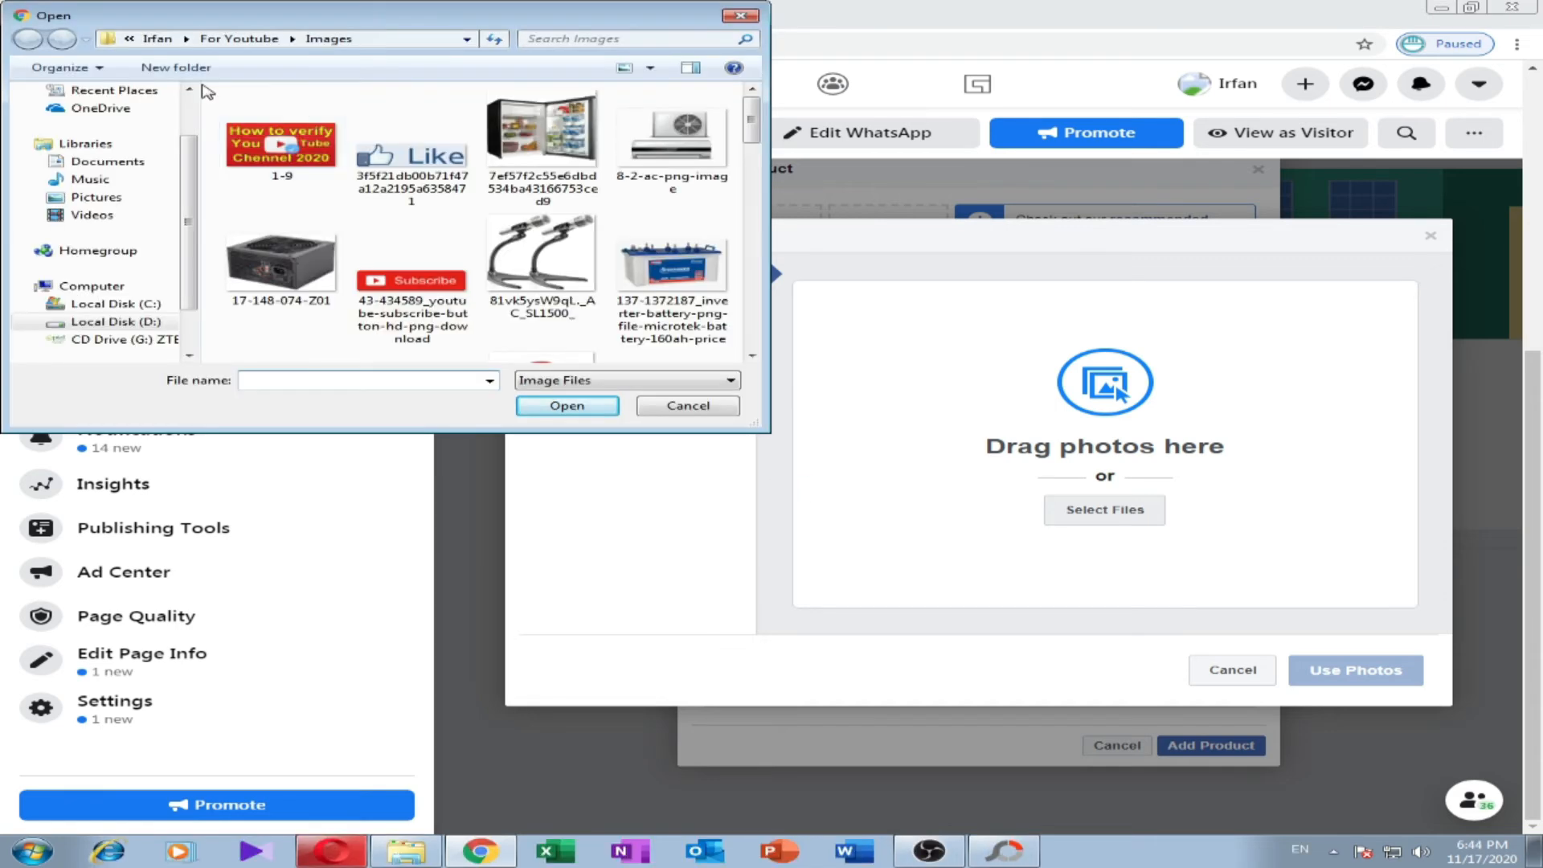
pyautogui.click(238, 38)
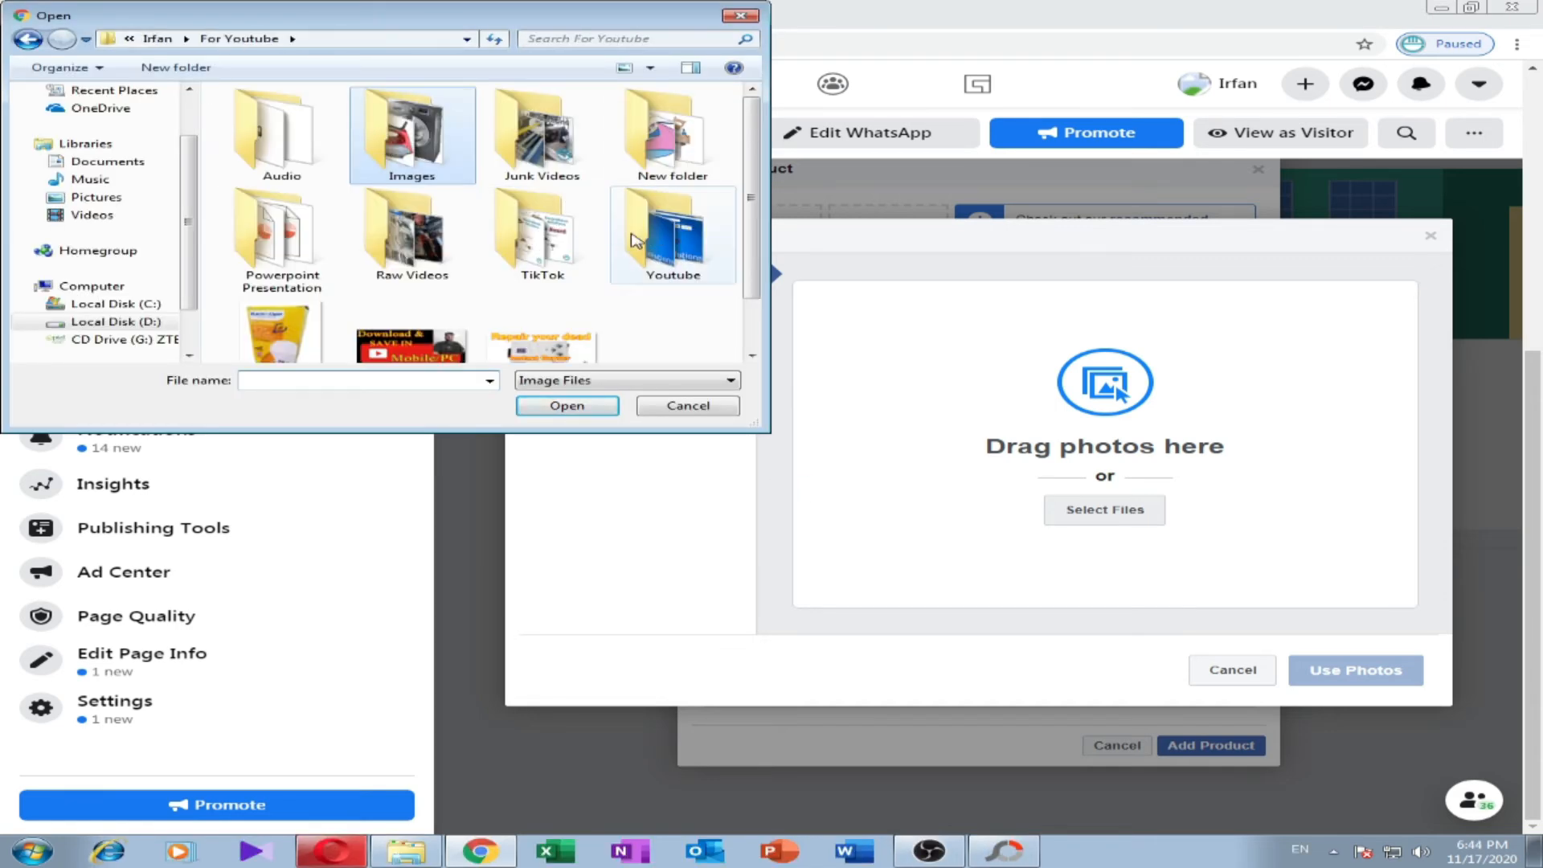
pyautogui.doubleClick(320, 324)
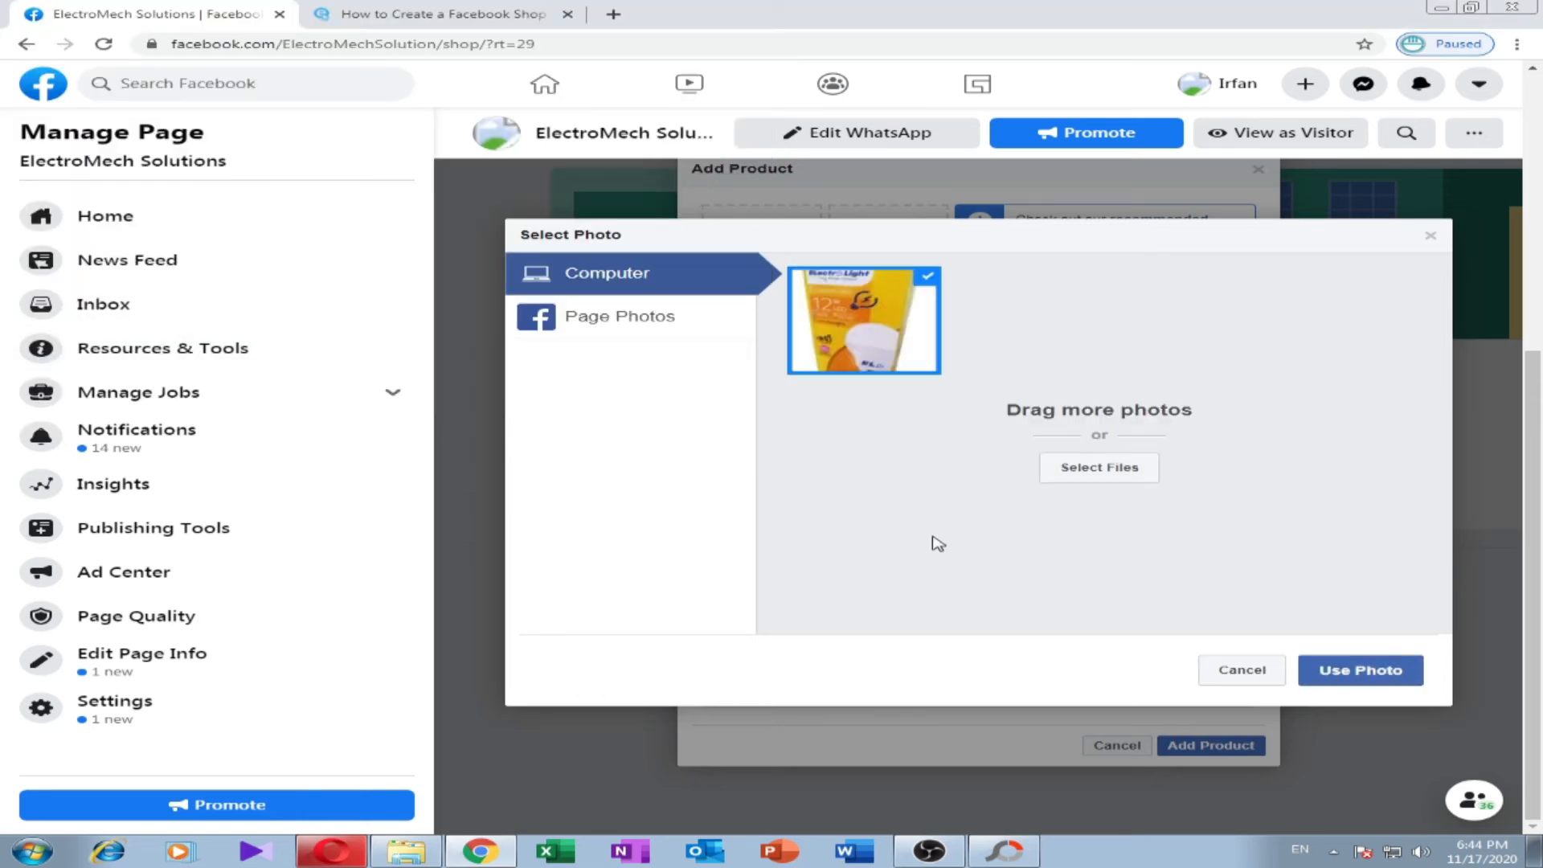
pyautogui.click(1372, 675)
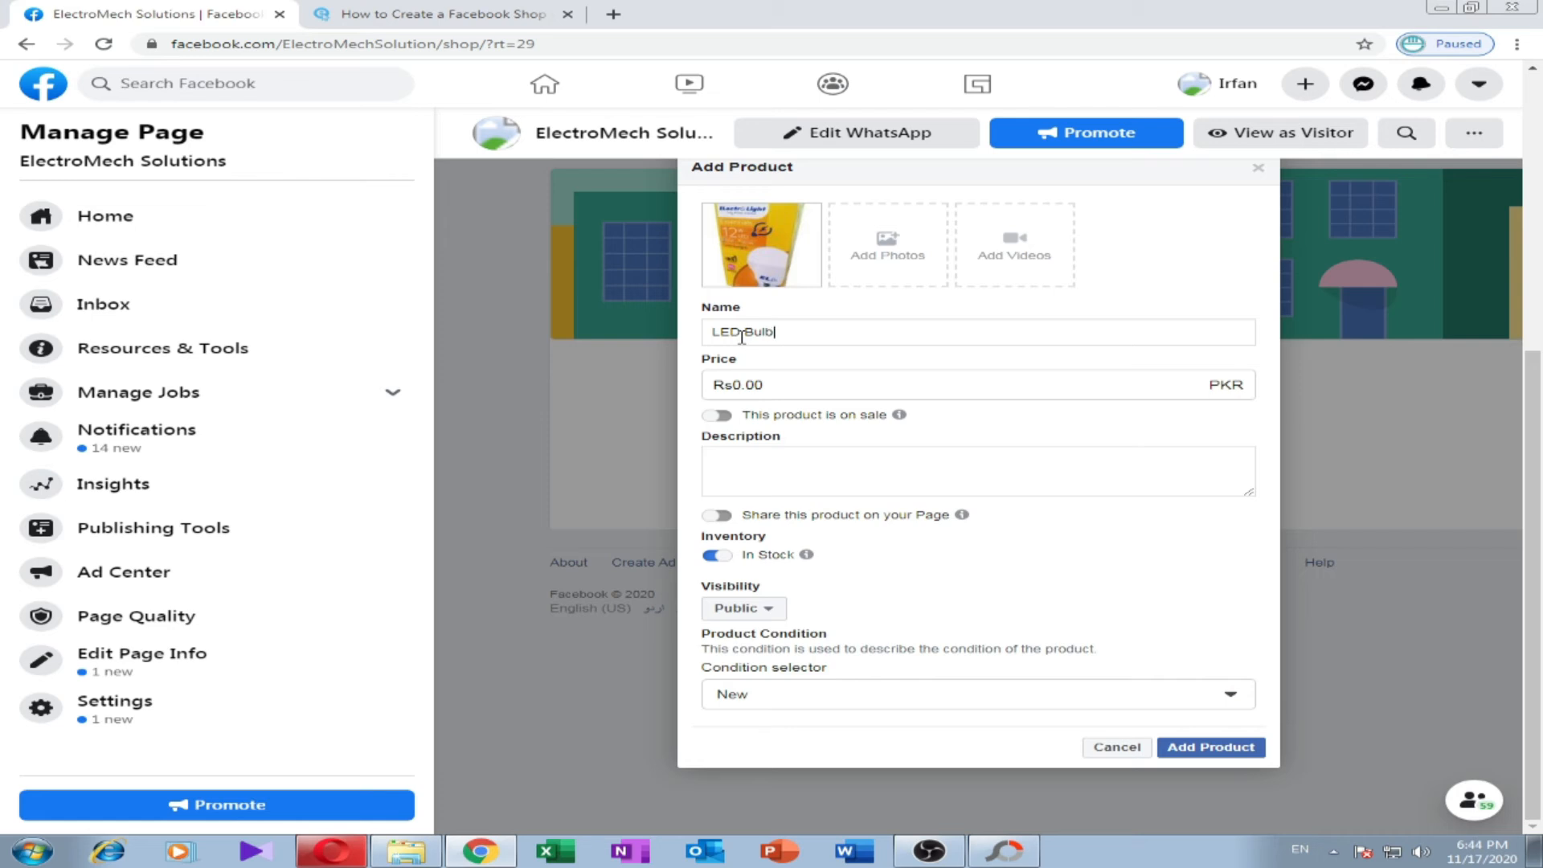
# - Set the product's price to Rs130.00, mark it as on sale and enter the description "LED Bulb with best quality minimum order 100"
pyautogui.click(734, 386)
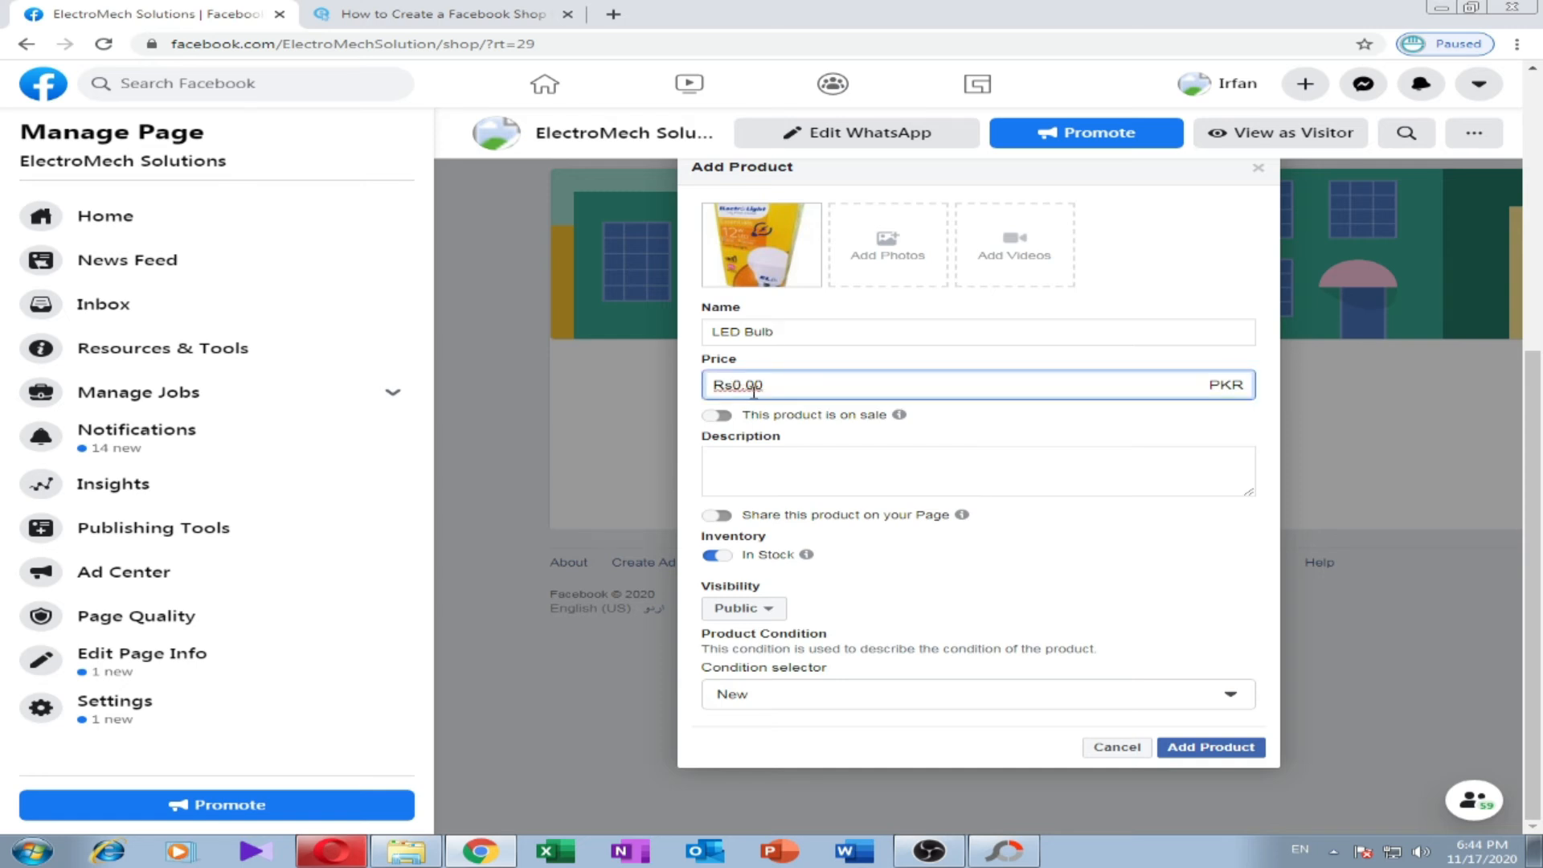
pyautogui.write('13')
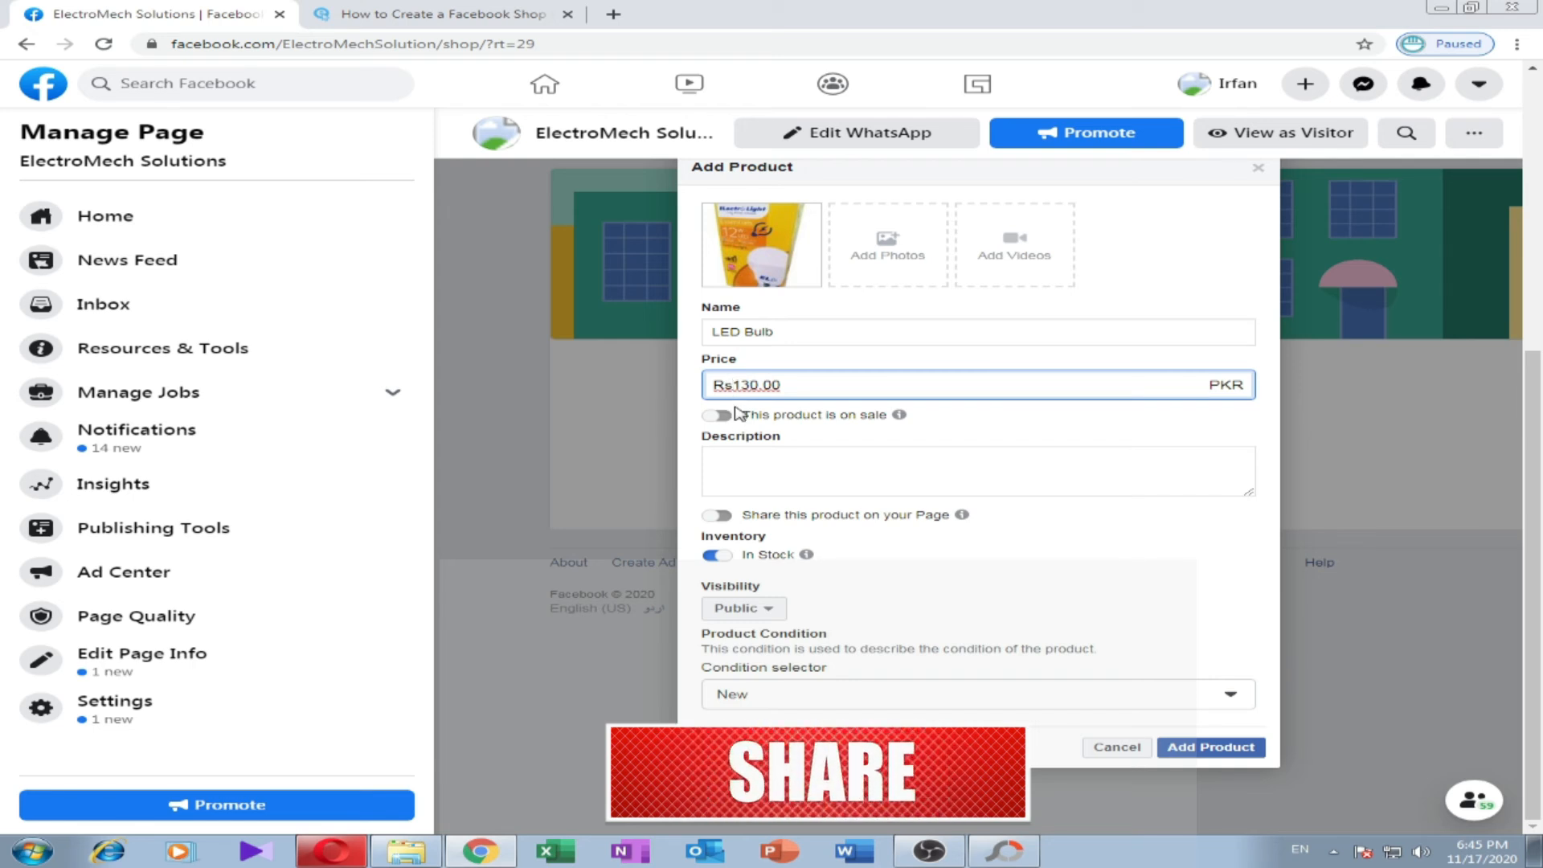
pyautogui.write('.')
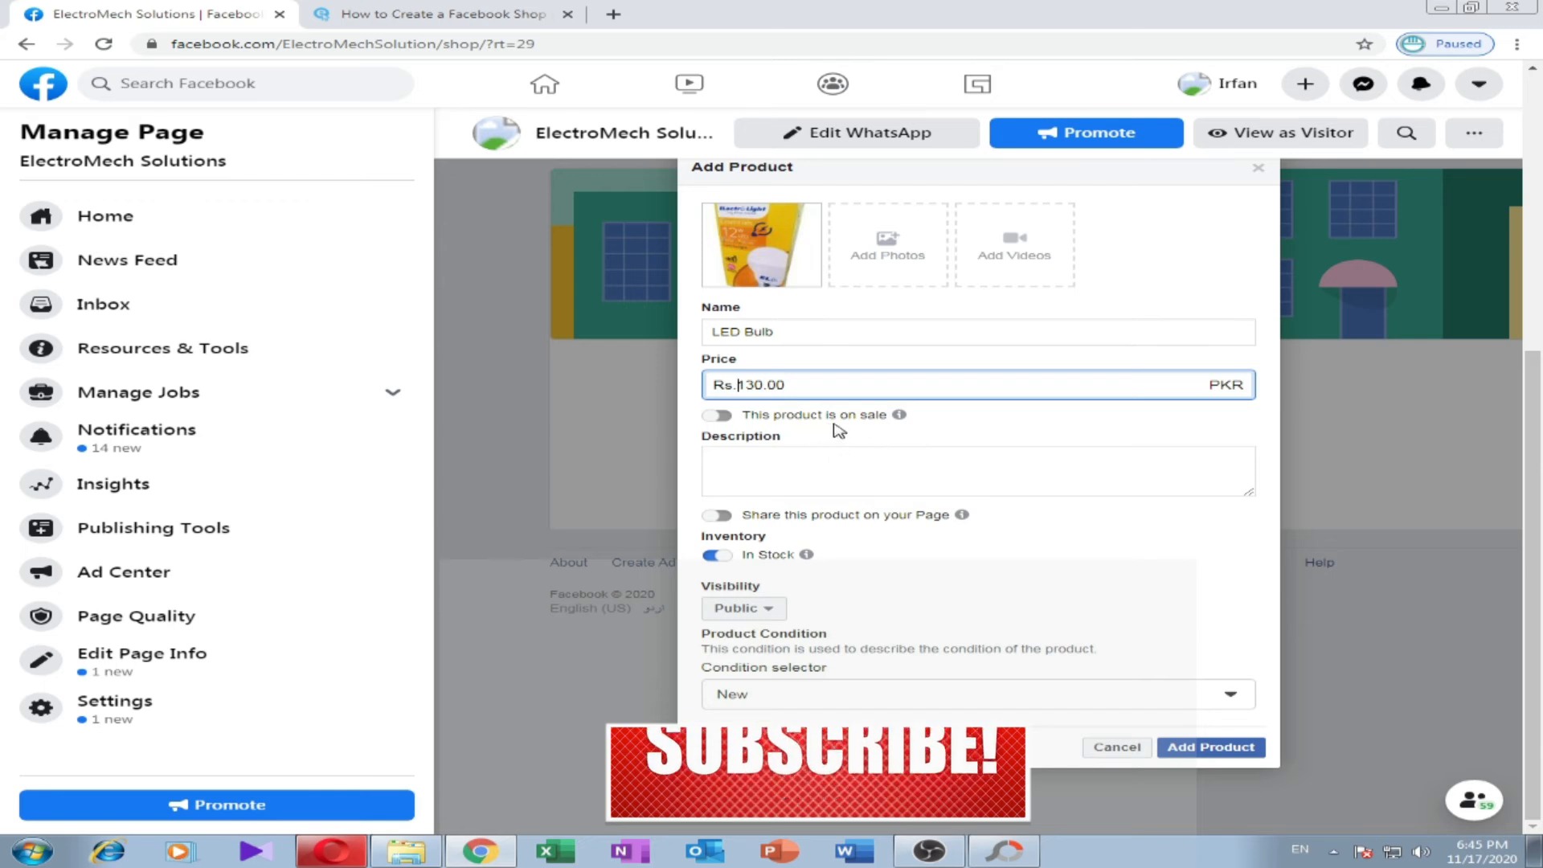
pyautogui.click(716, 416)
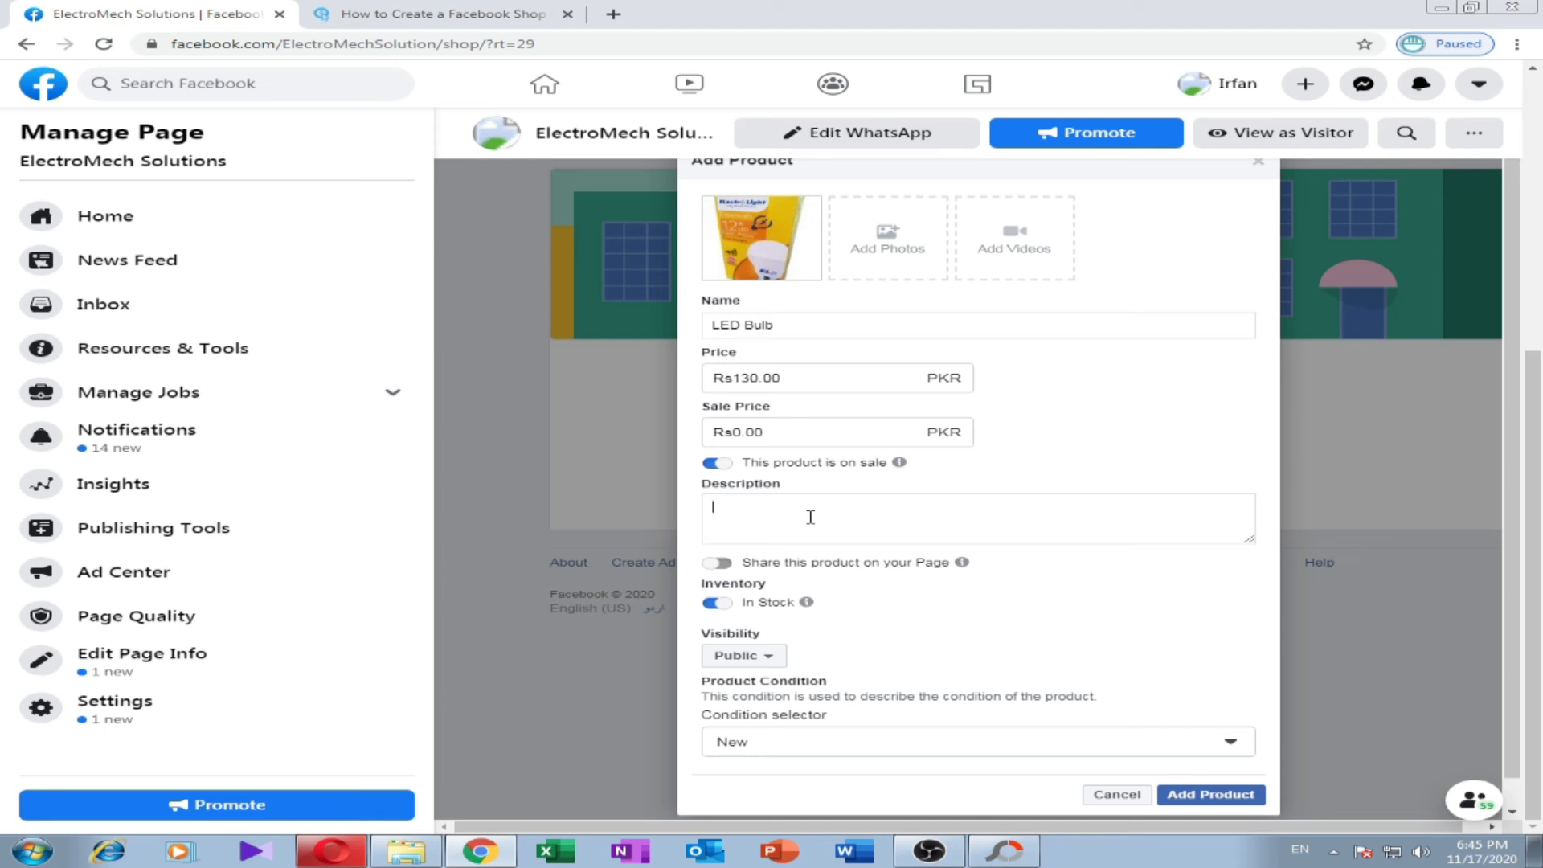
pyautogui.write('LED Bulb with best quality minimum order 100')
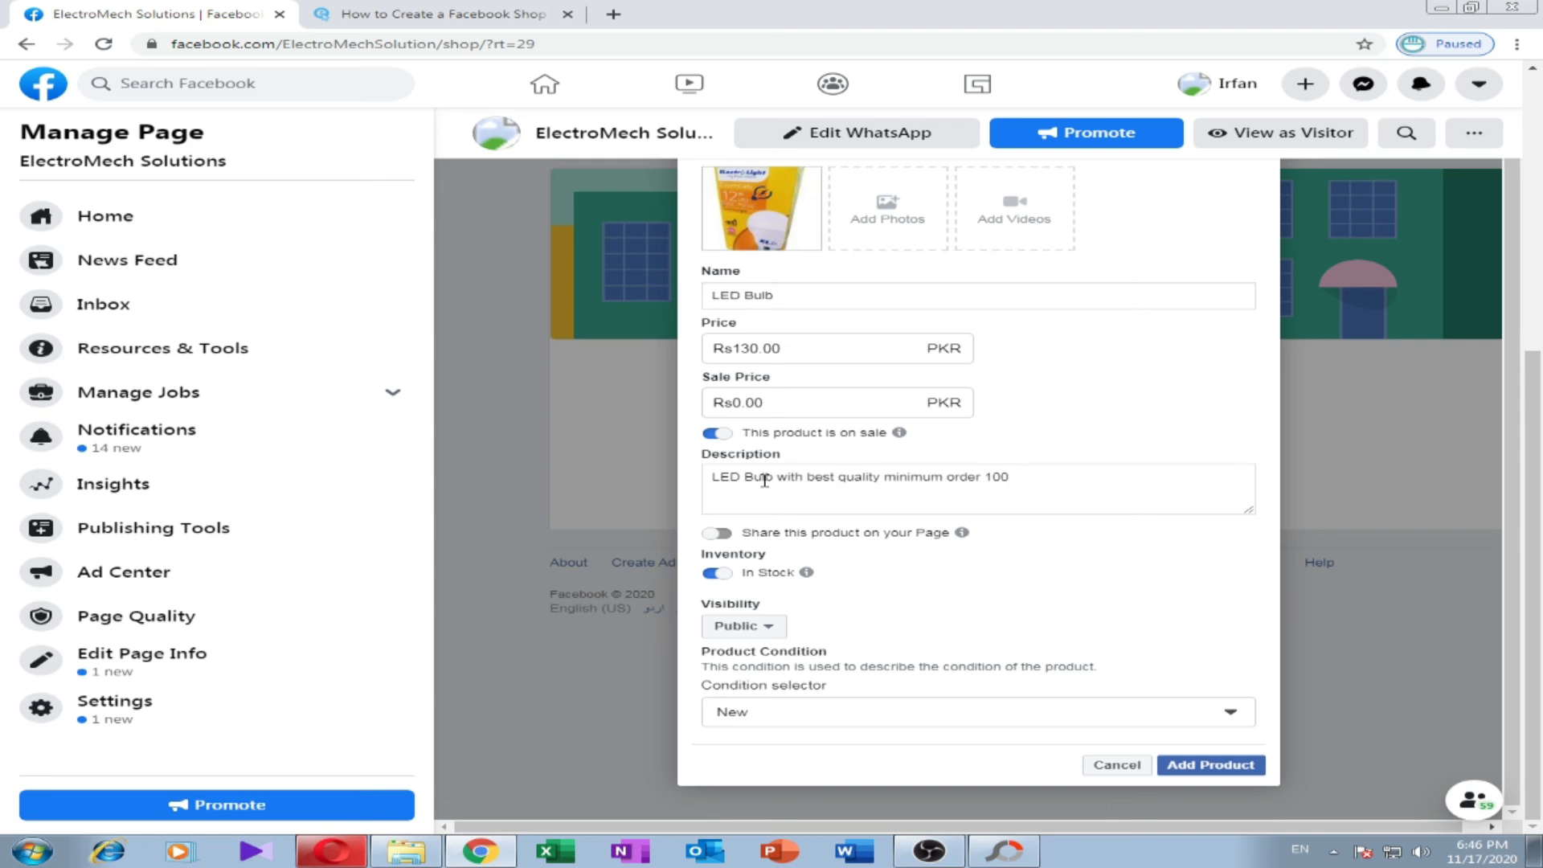
# - Append ". One year warranty." to the product description, enable sharing the product on the Page and try to add it
pyautogui.write('. One year warranty.')
pyautogui.click(716, 533)
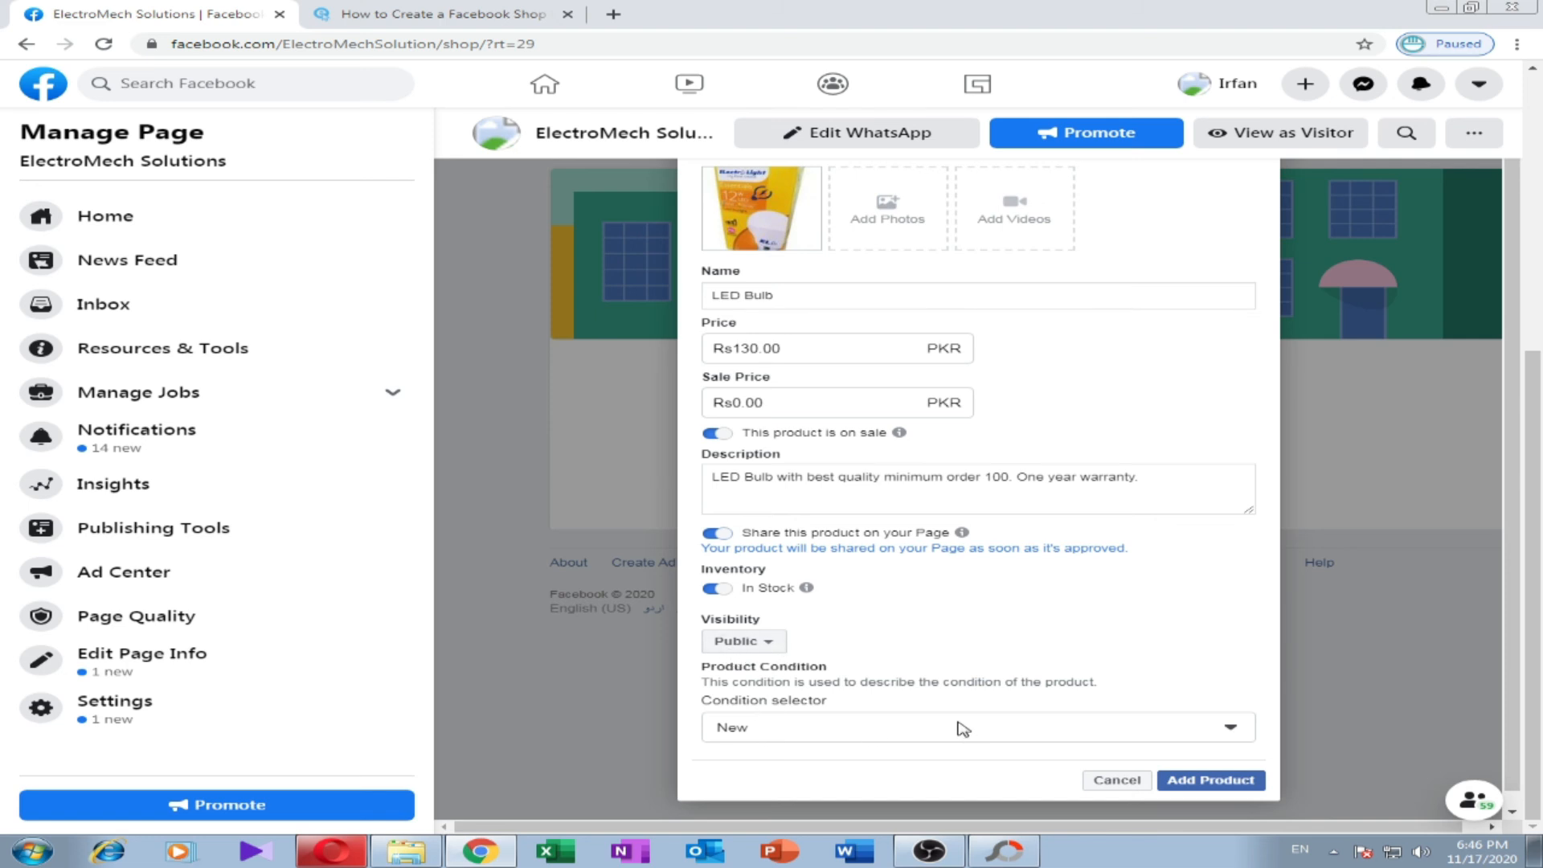
pyautogui.click(1213, 780)
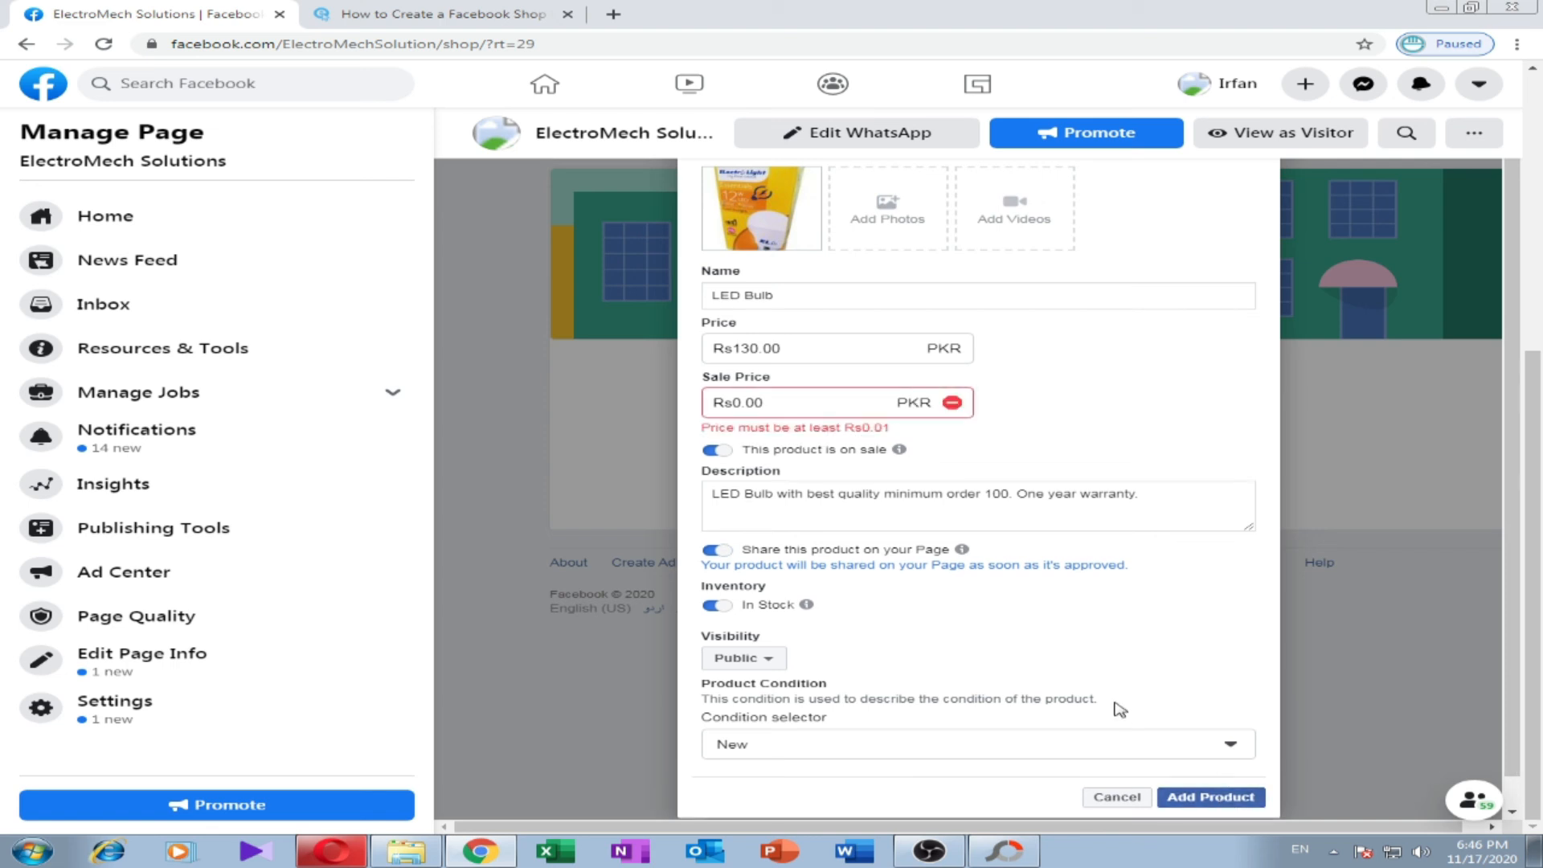
# - Set the LED Bulb's sale price to Rs130.00
pyautogui.click(737, 404)
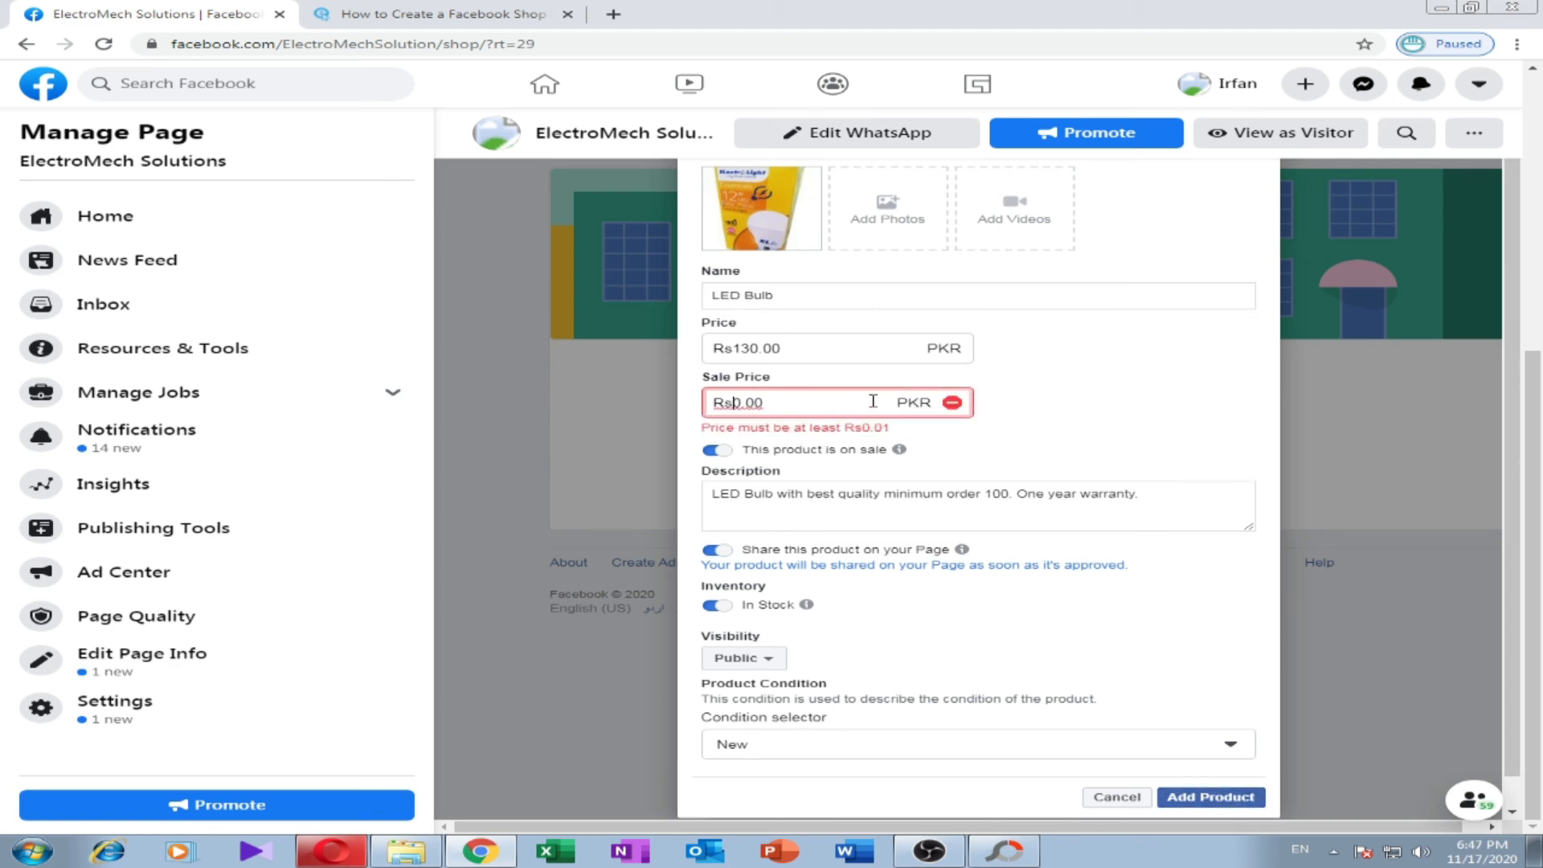
pyautogui.write('13')
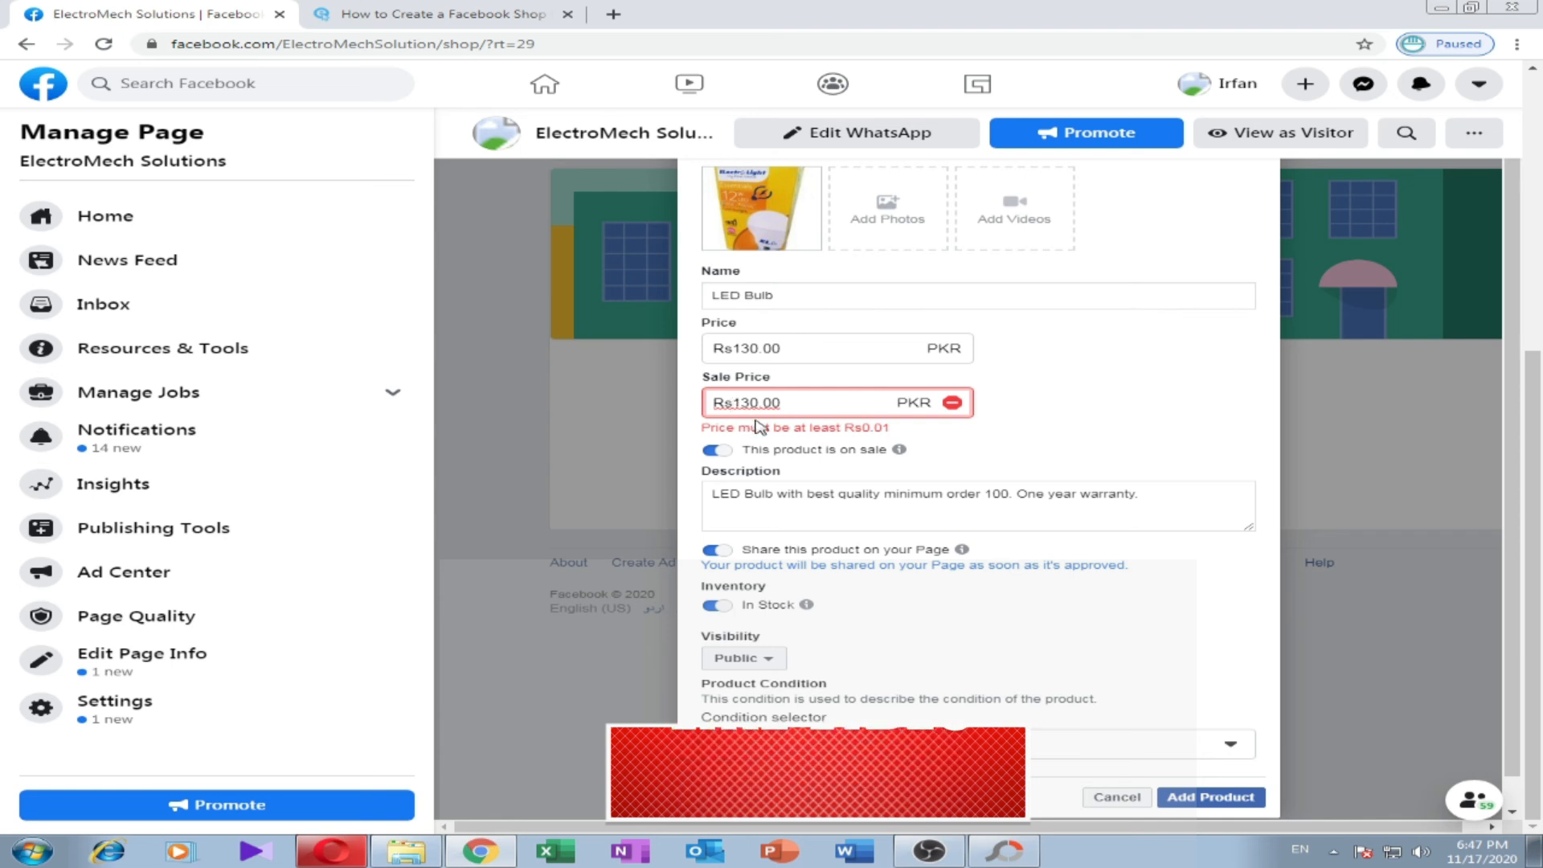
pyautogui.write('.')
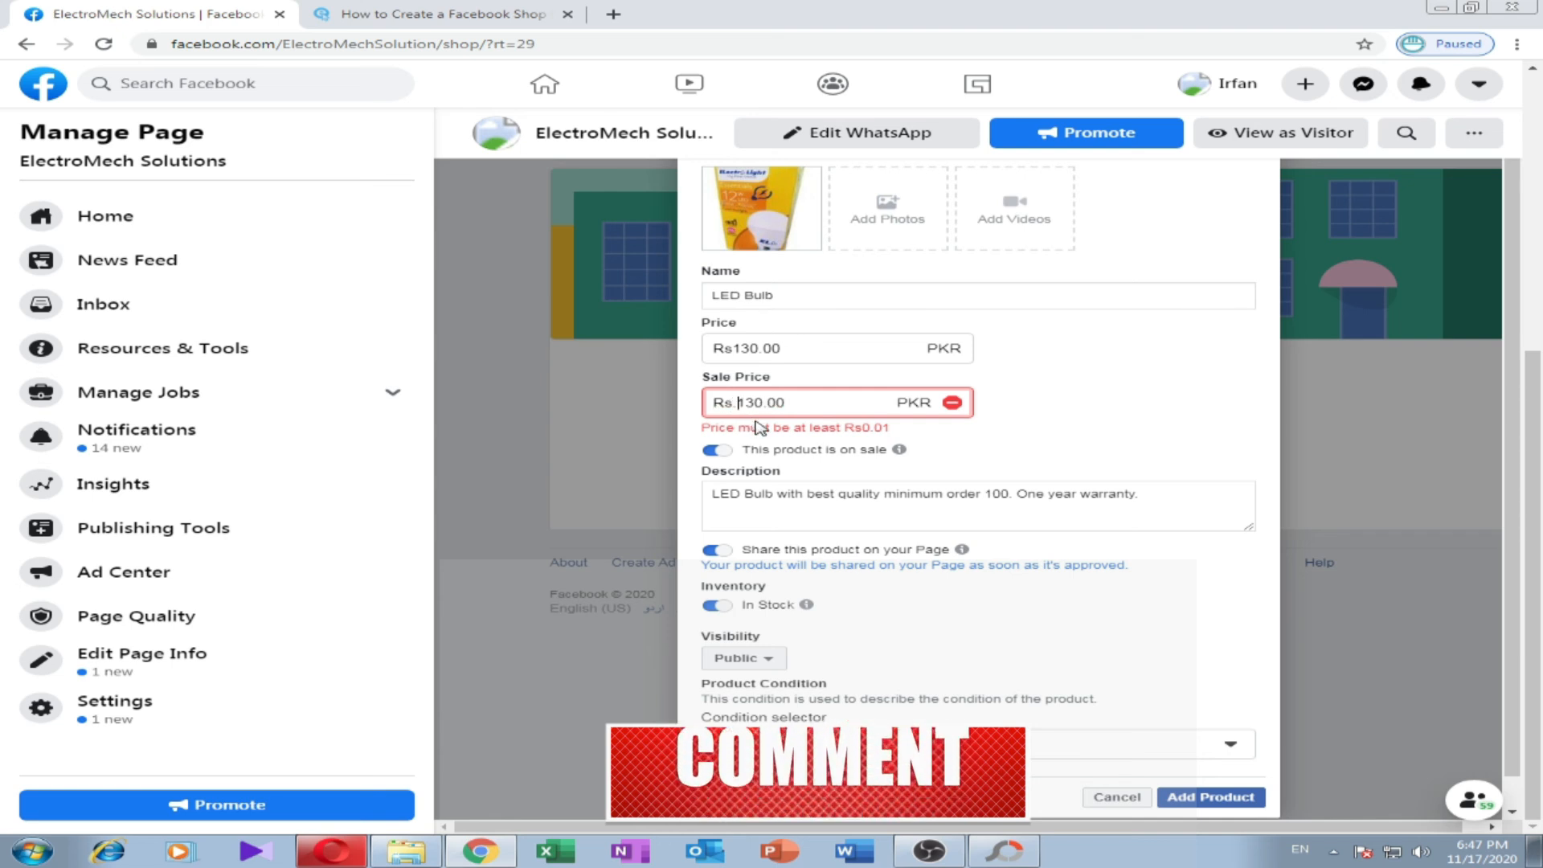
pyautogui.press('BackSpace')
pyautogui.press('BackSpace')
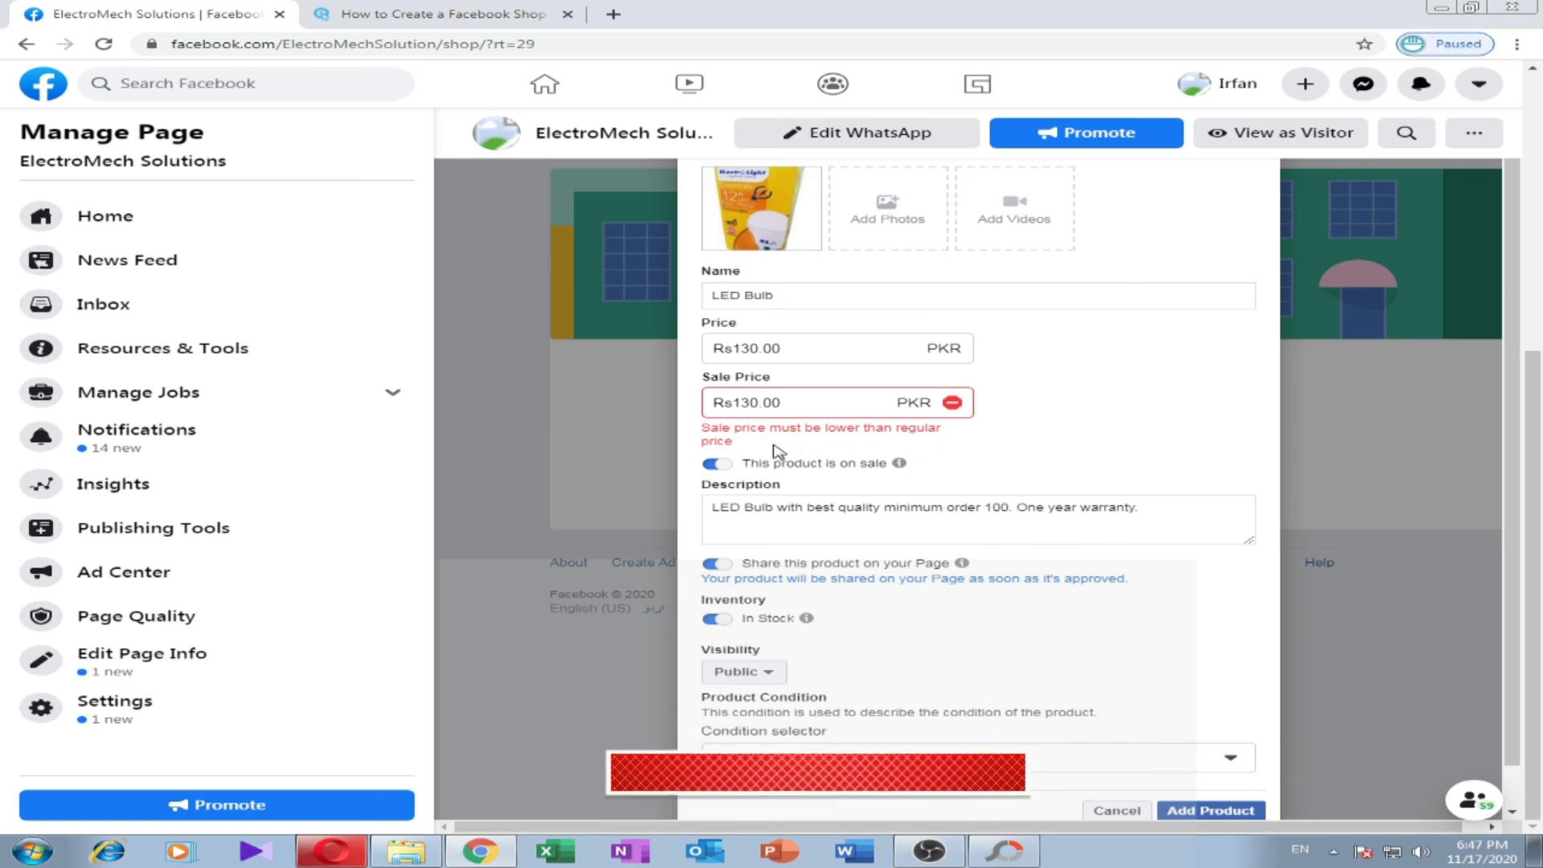
# - Set the LED Bulb's regular price to Rs150.00 and add the product to the shop
pyautogui.click(746, 349)
pyautogui.press('BackSpace')
pyautogui.write('5')
pyautogui.click(1032, 387)
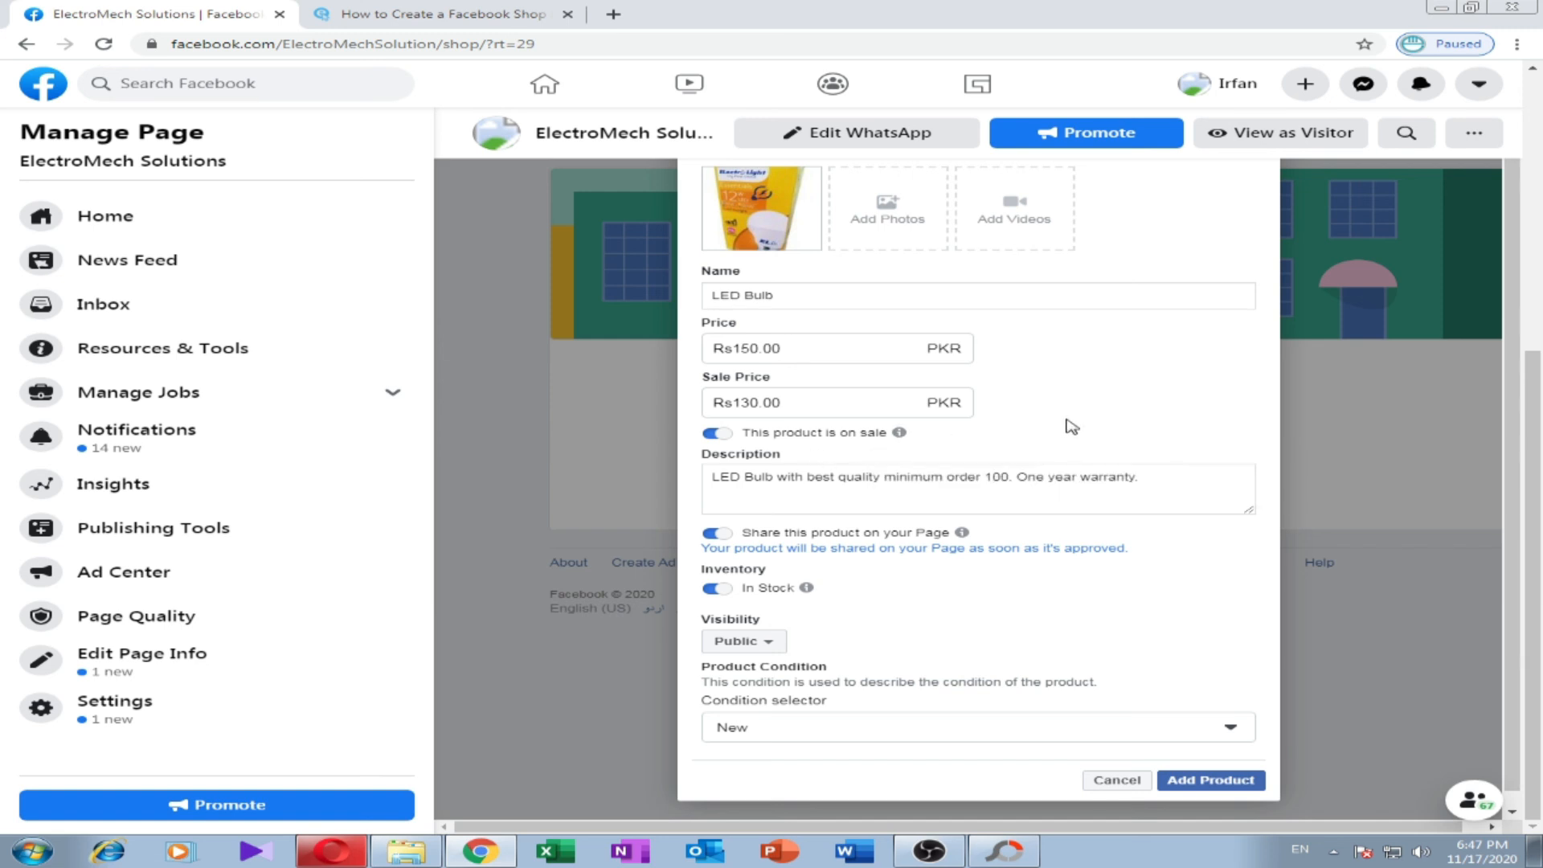
pyautogui.click(1211, 781)
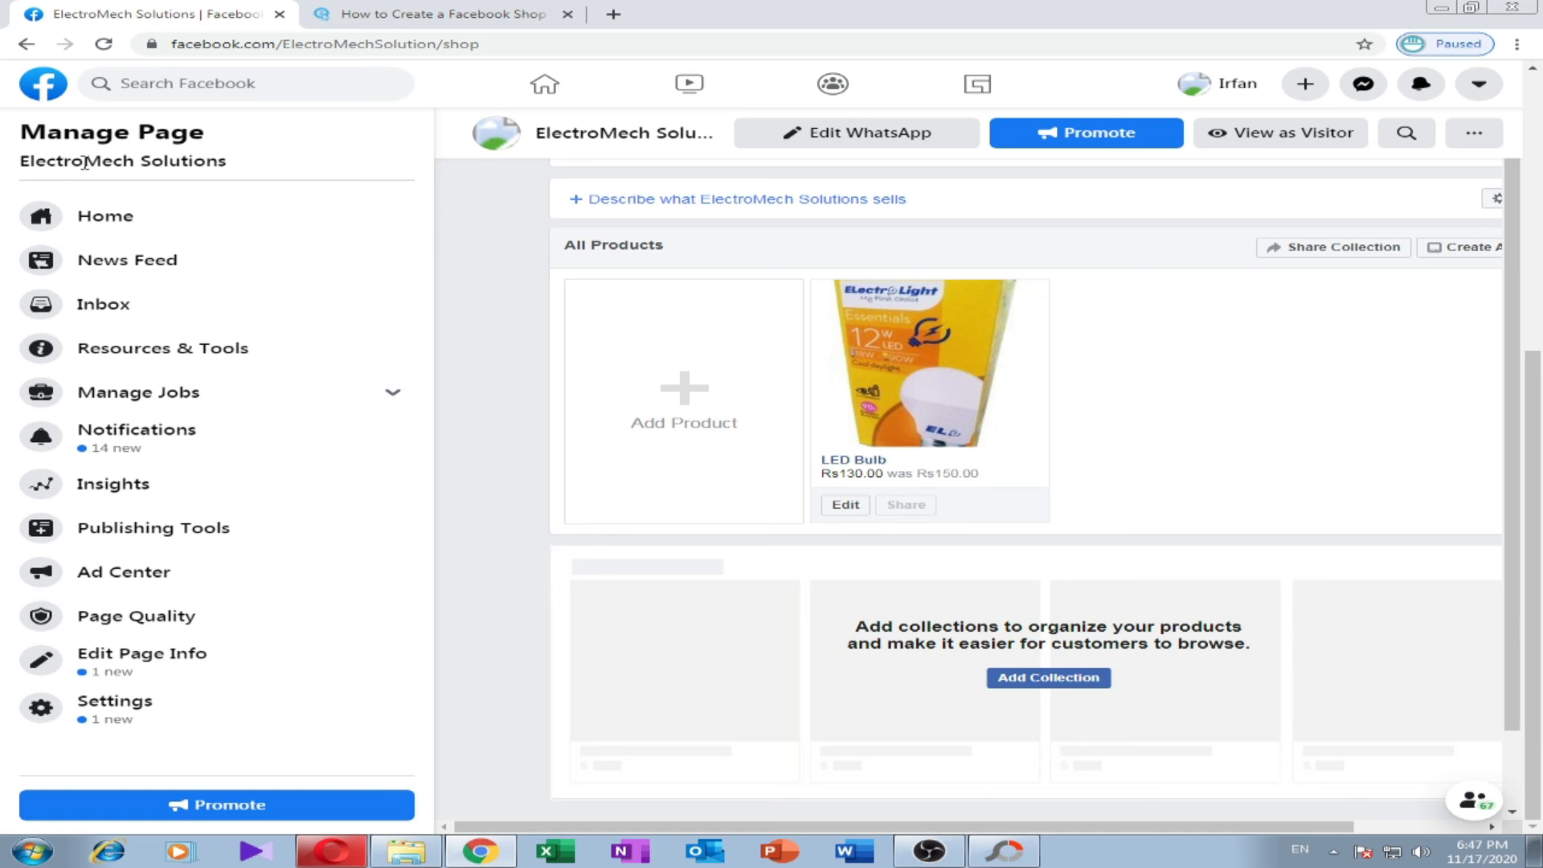
# - Go to the Page's home, open its Shop section and examine the LED Bulb listing under All Products
pyautogui.click(128, 215)
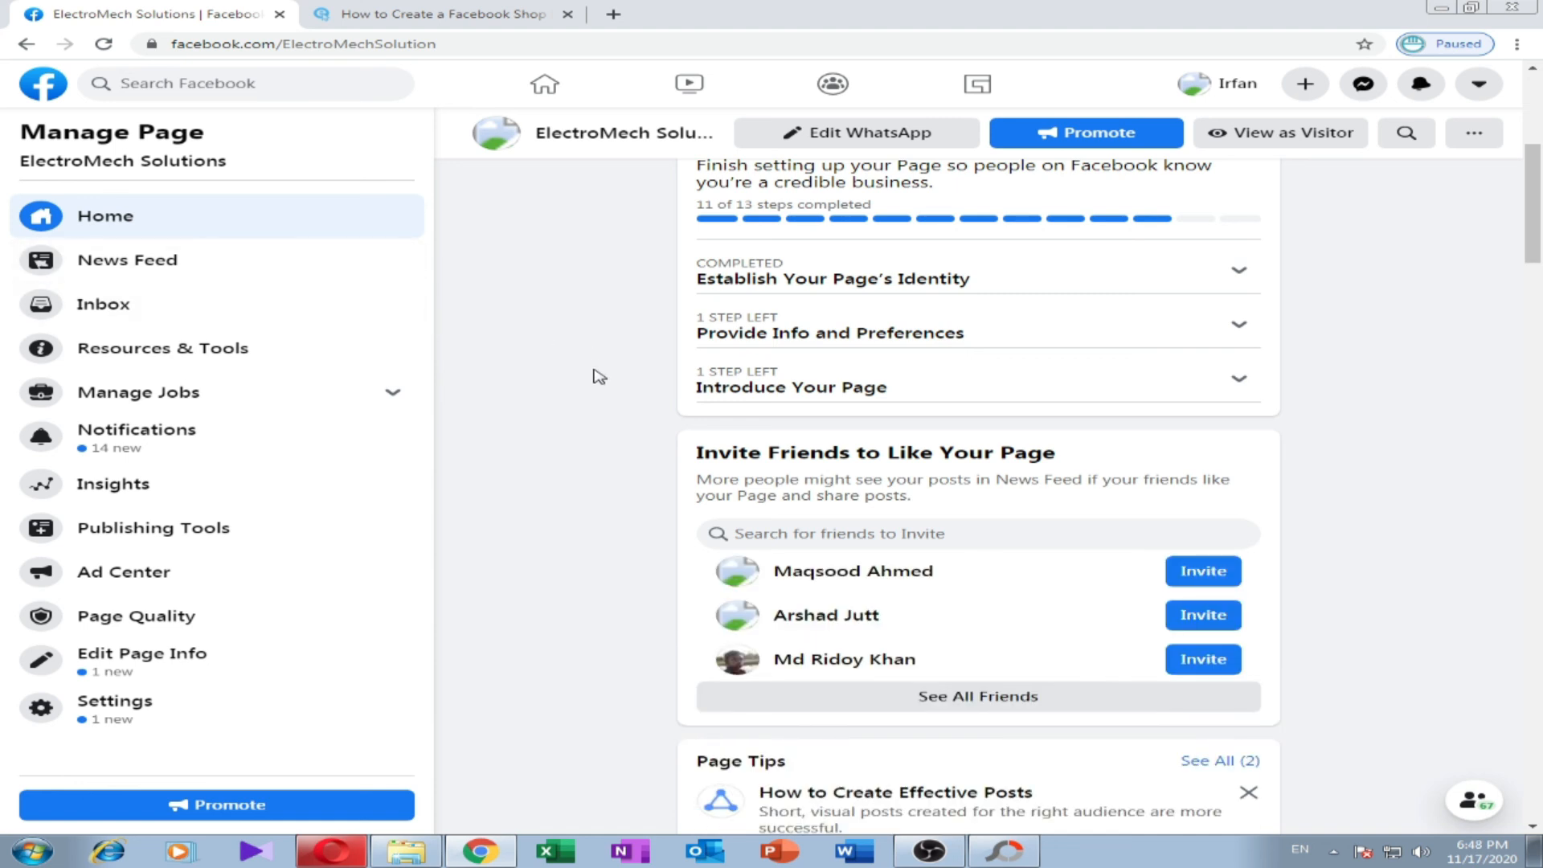
pyautogui.scroll(5, 595, 373)
pyautogui.click(582, 512)
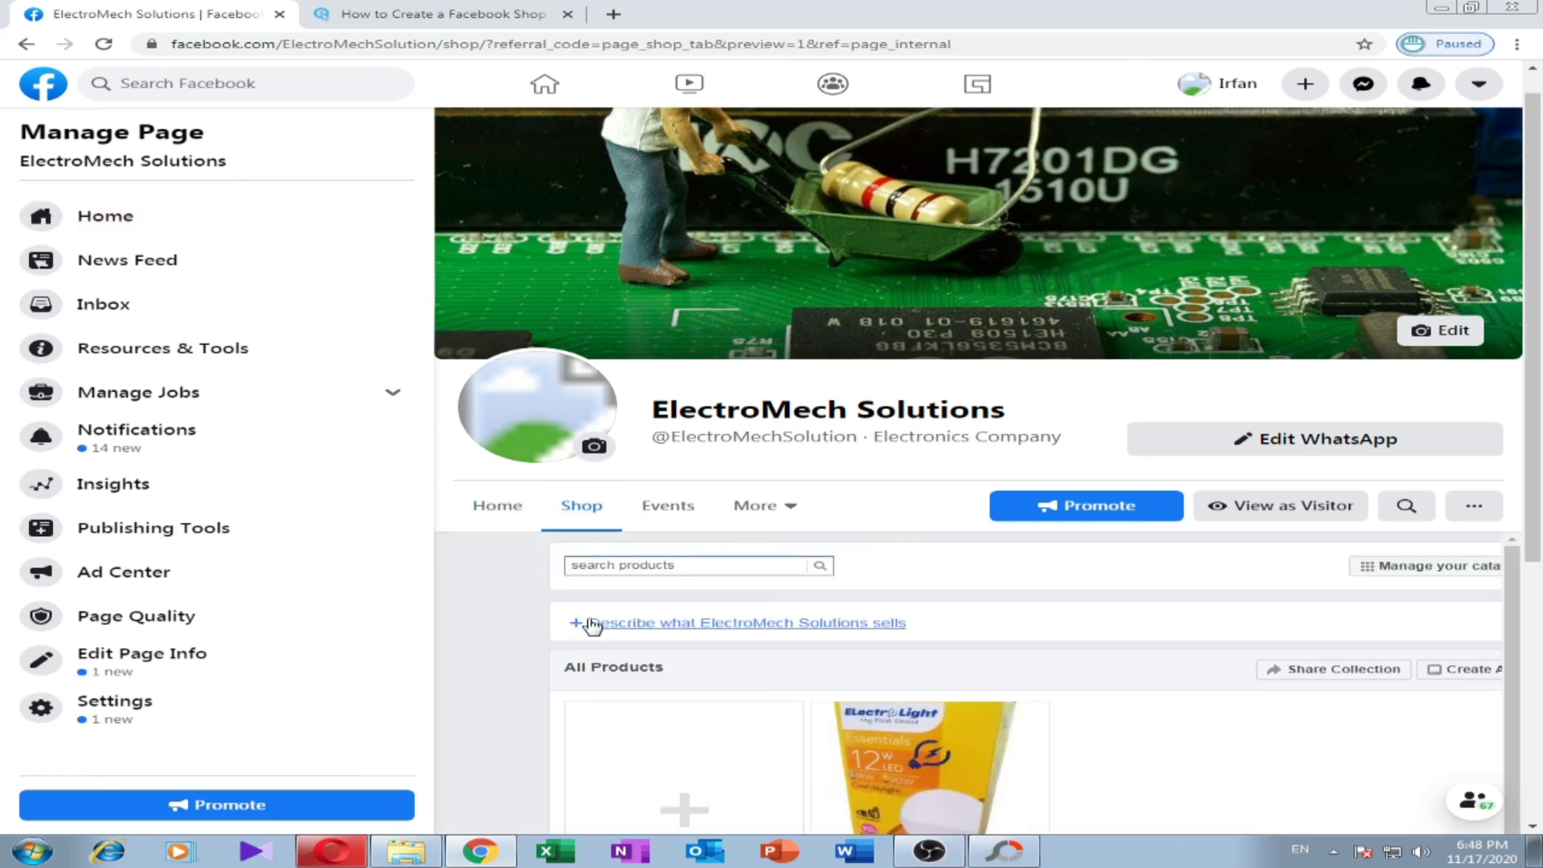
pyautogui.scroll(-1, 911, 591)
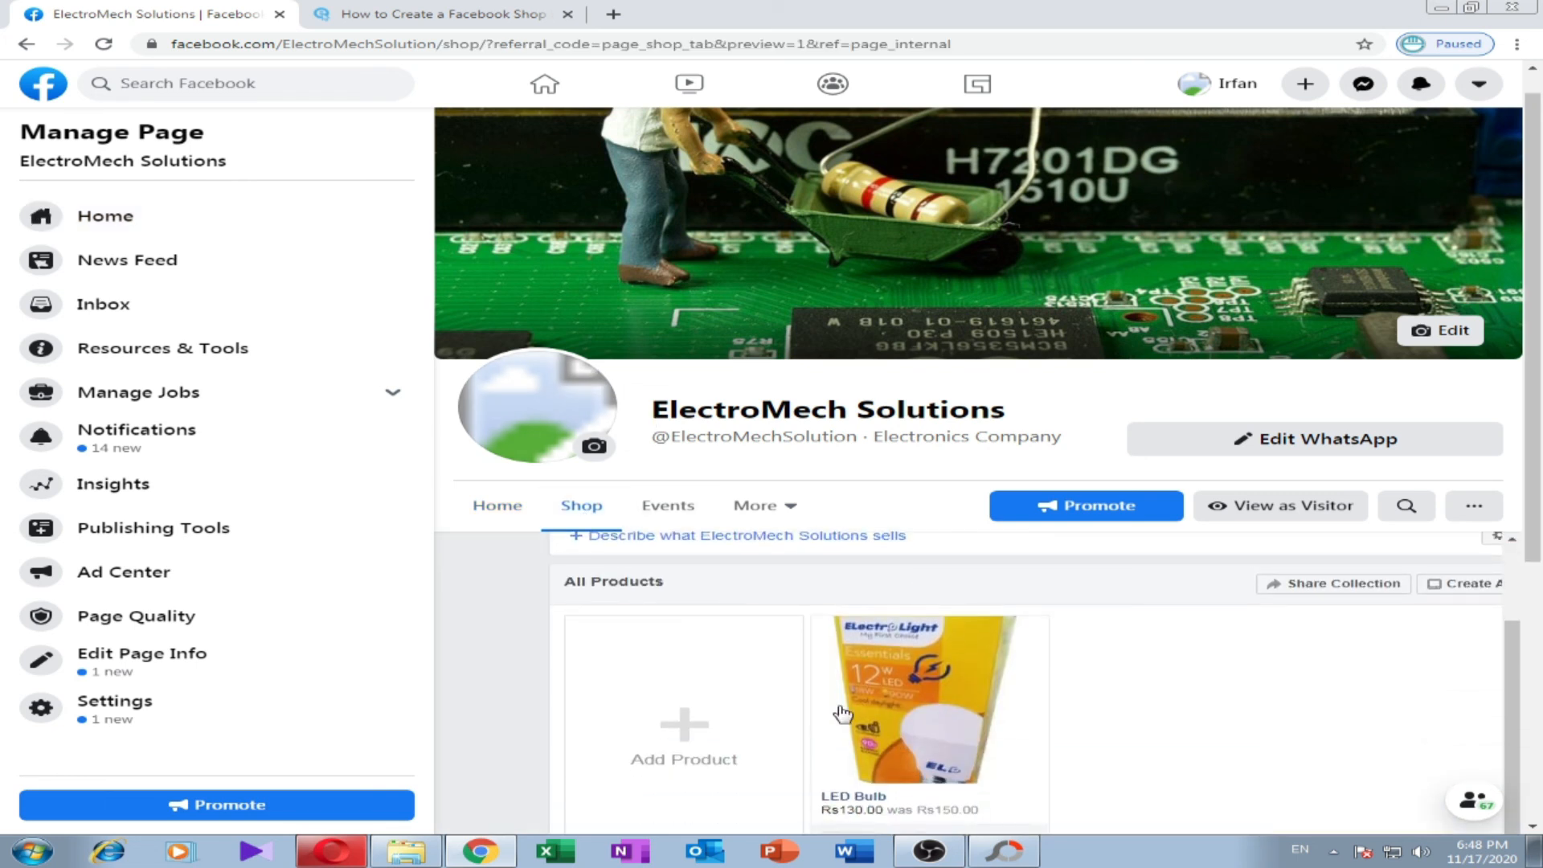
pyautogui.moveTo(1537, 539); pyautogui.dragTo(1537, 679)
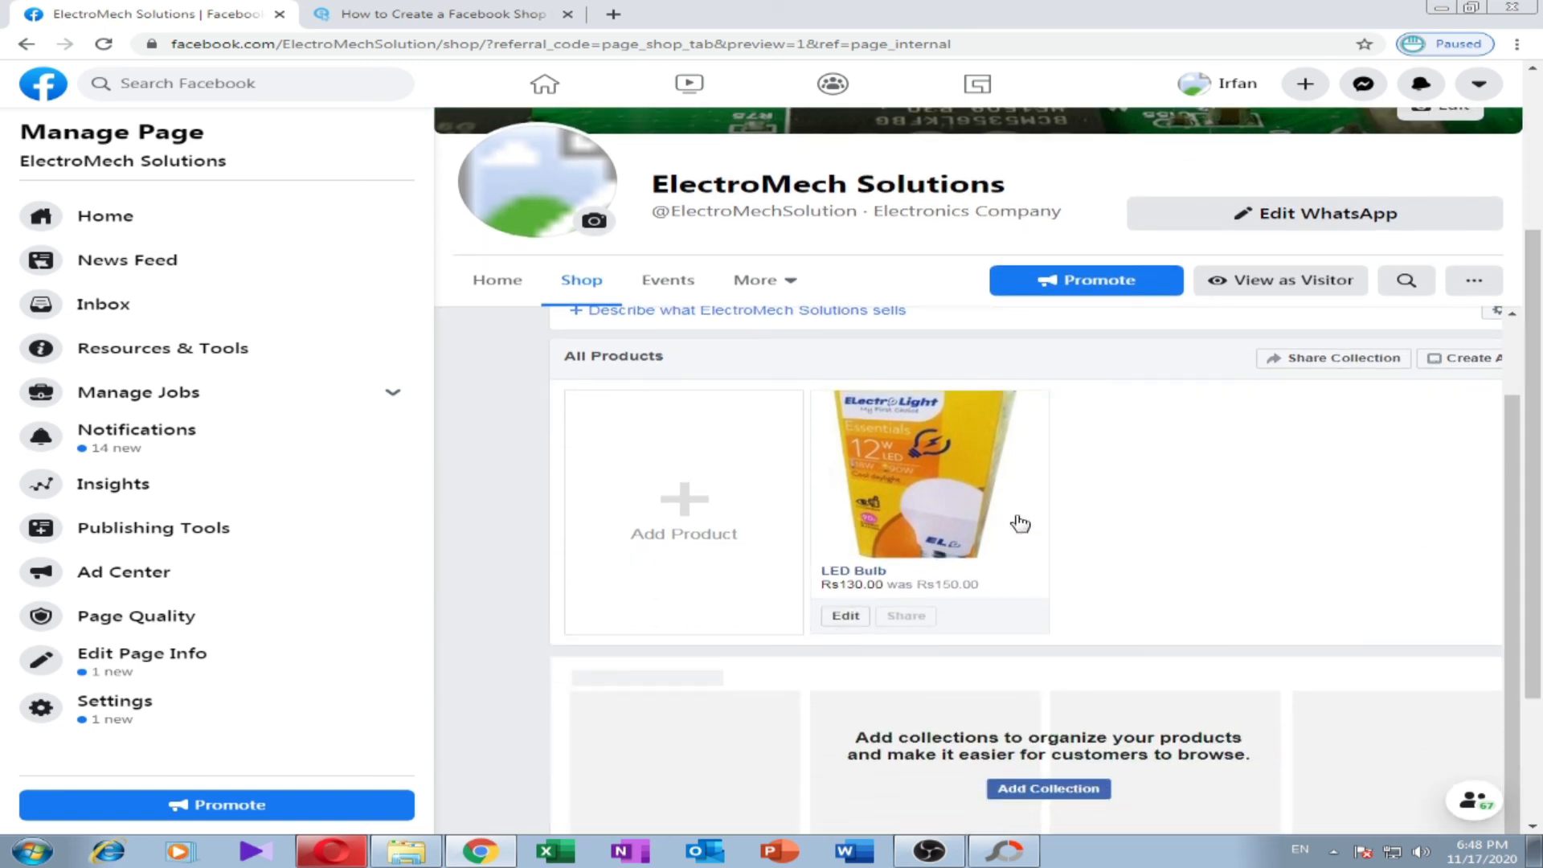
pyautogui.scroll(1, 1262, 538)
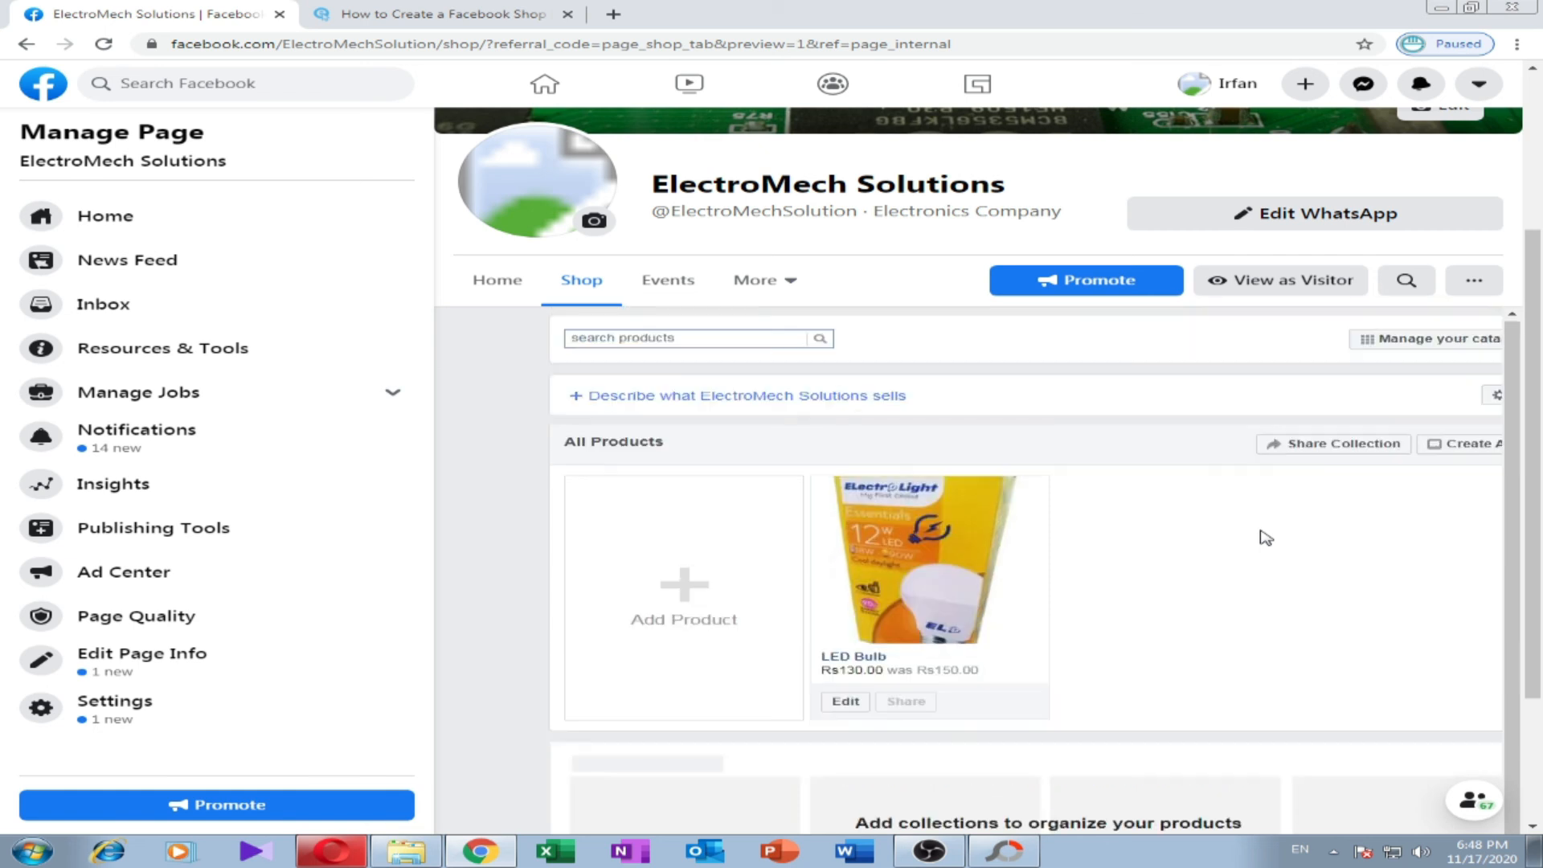
# - View the Page as a visitor and check its Shop section again before minimizing the browser window
pyautogui.click(1275, 282)
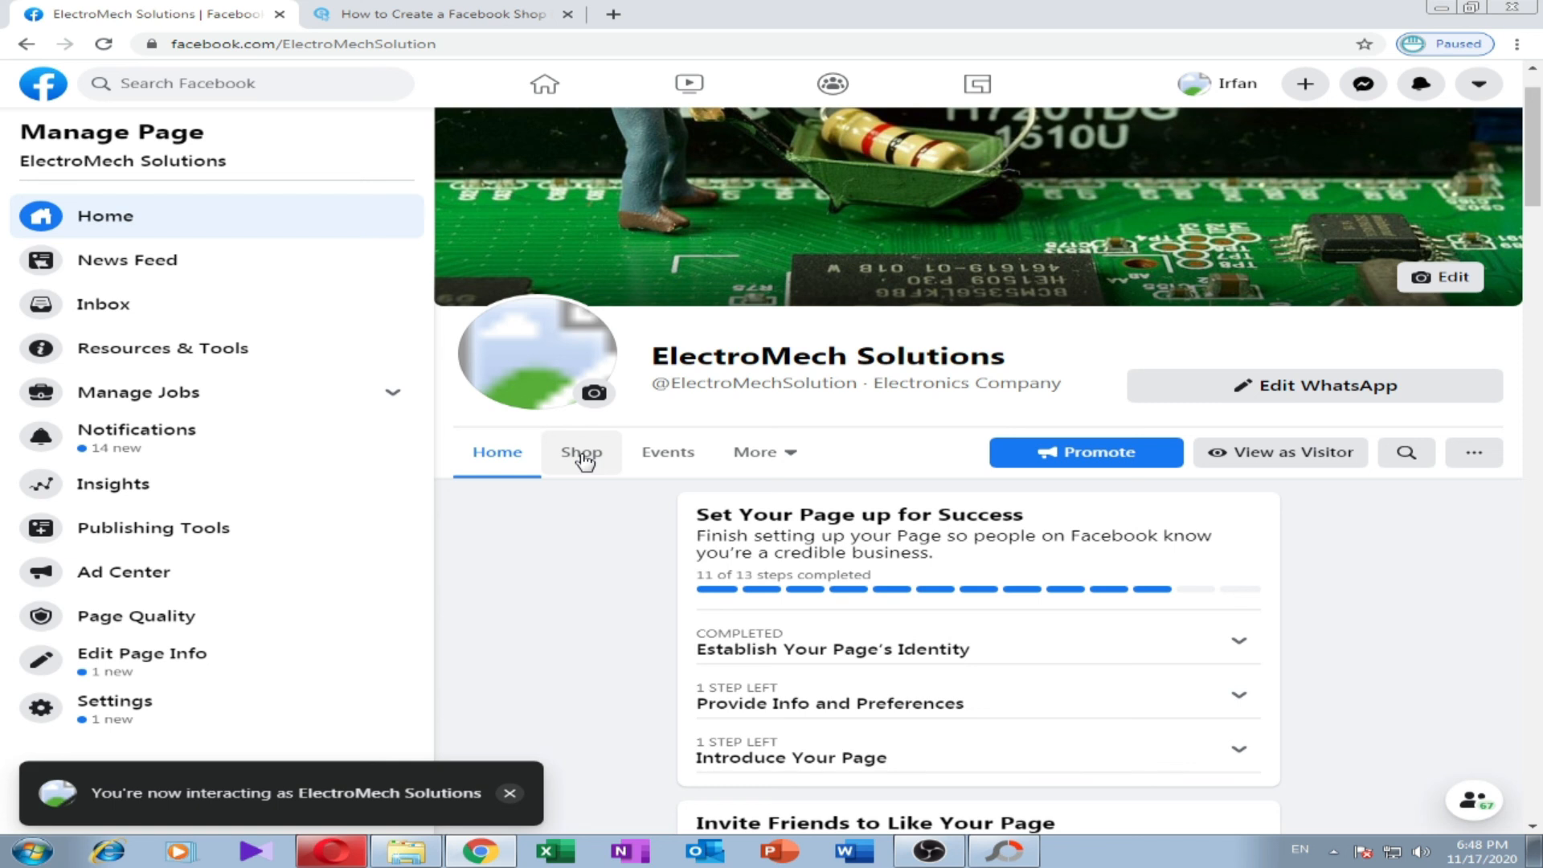
pyautogui.click(582, 455)
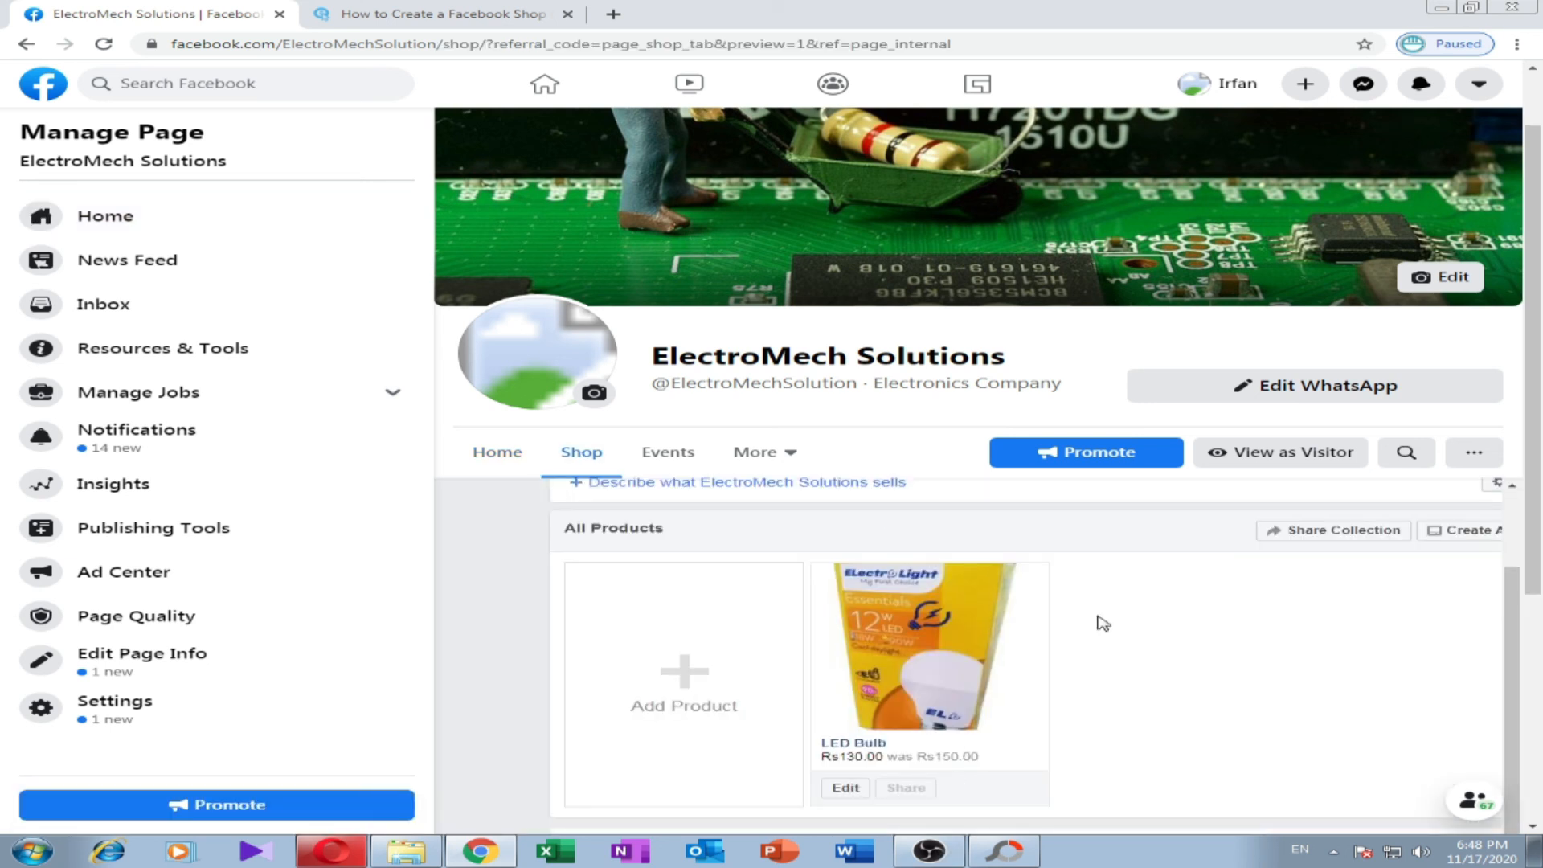
pyautogui.click(1441, 13)
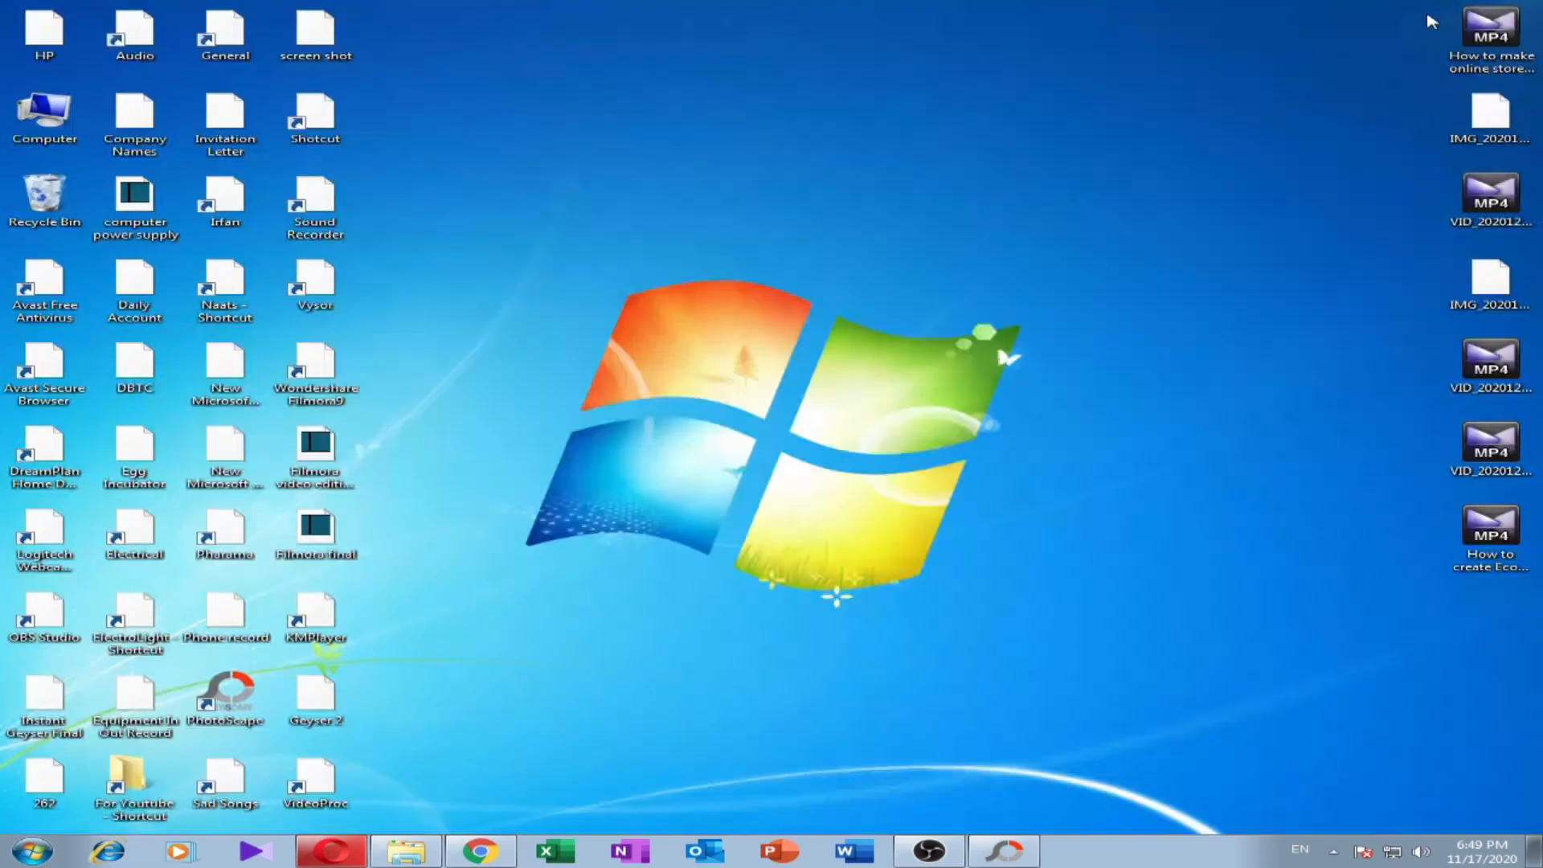